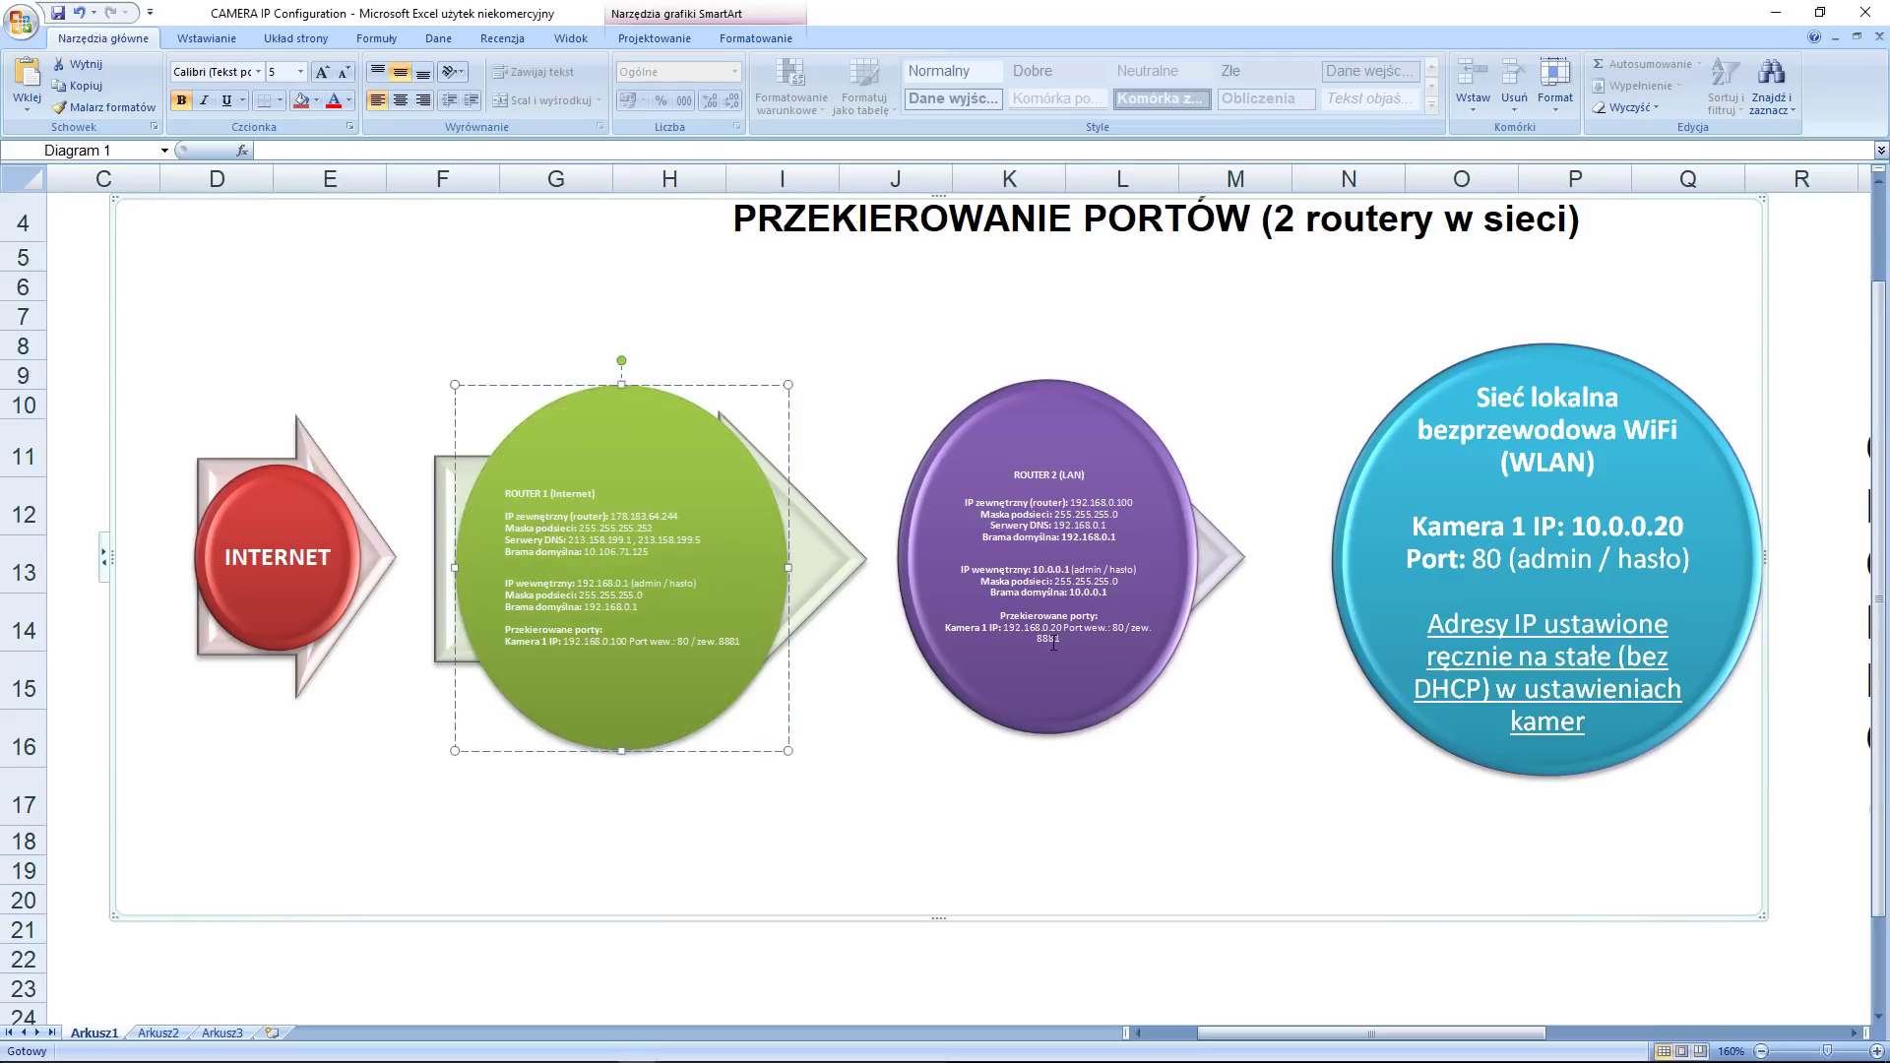
# Switch to the D-Link router page in the browser, enable virtual server 1 and set its service port to 8881
pyautogui.hotkey('alt', 'Tab')
pyautogui.click(1234, 710)
pyautogui.click(801, 710)
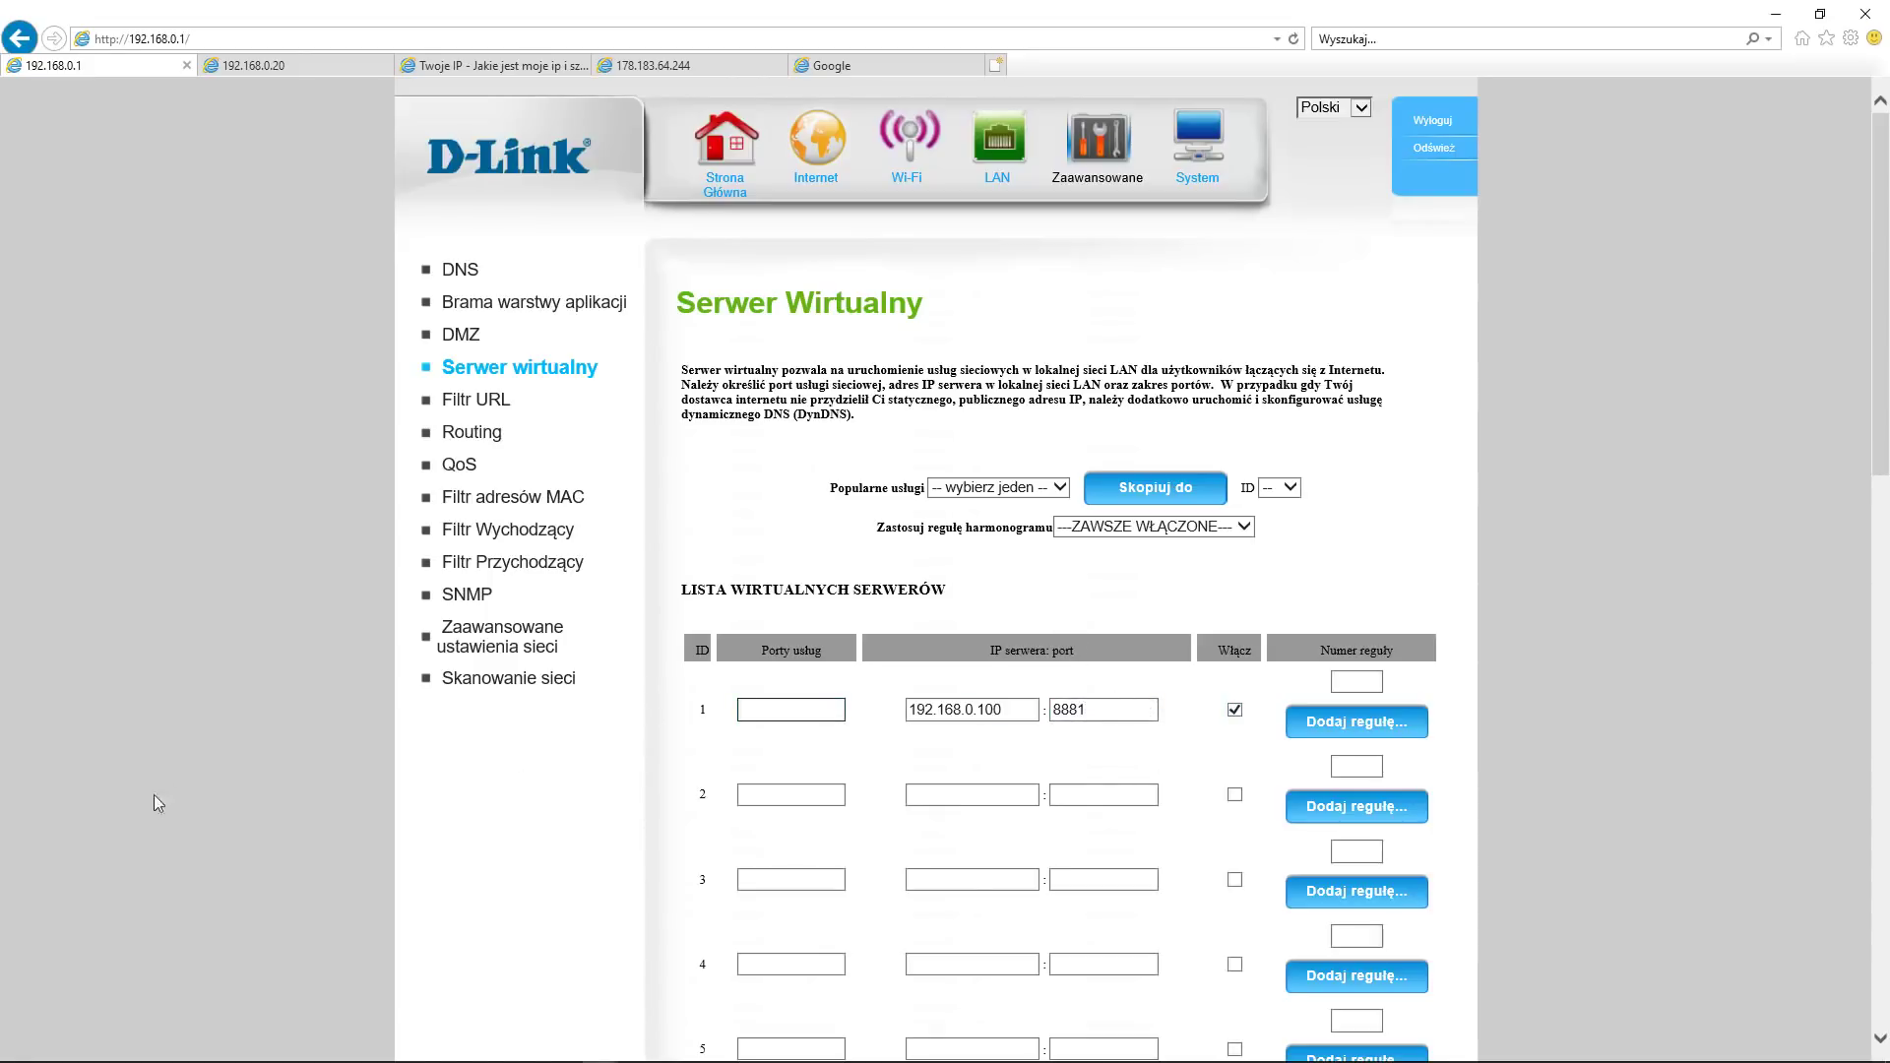
pyautogui.write('888')
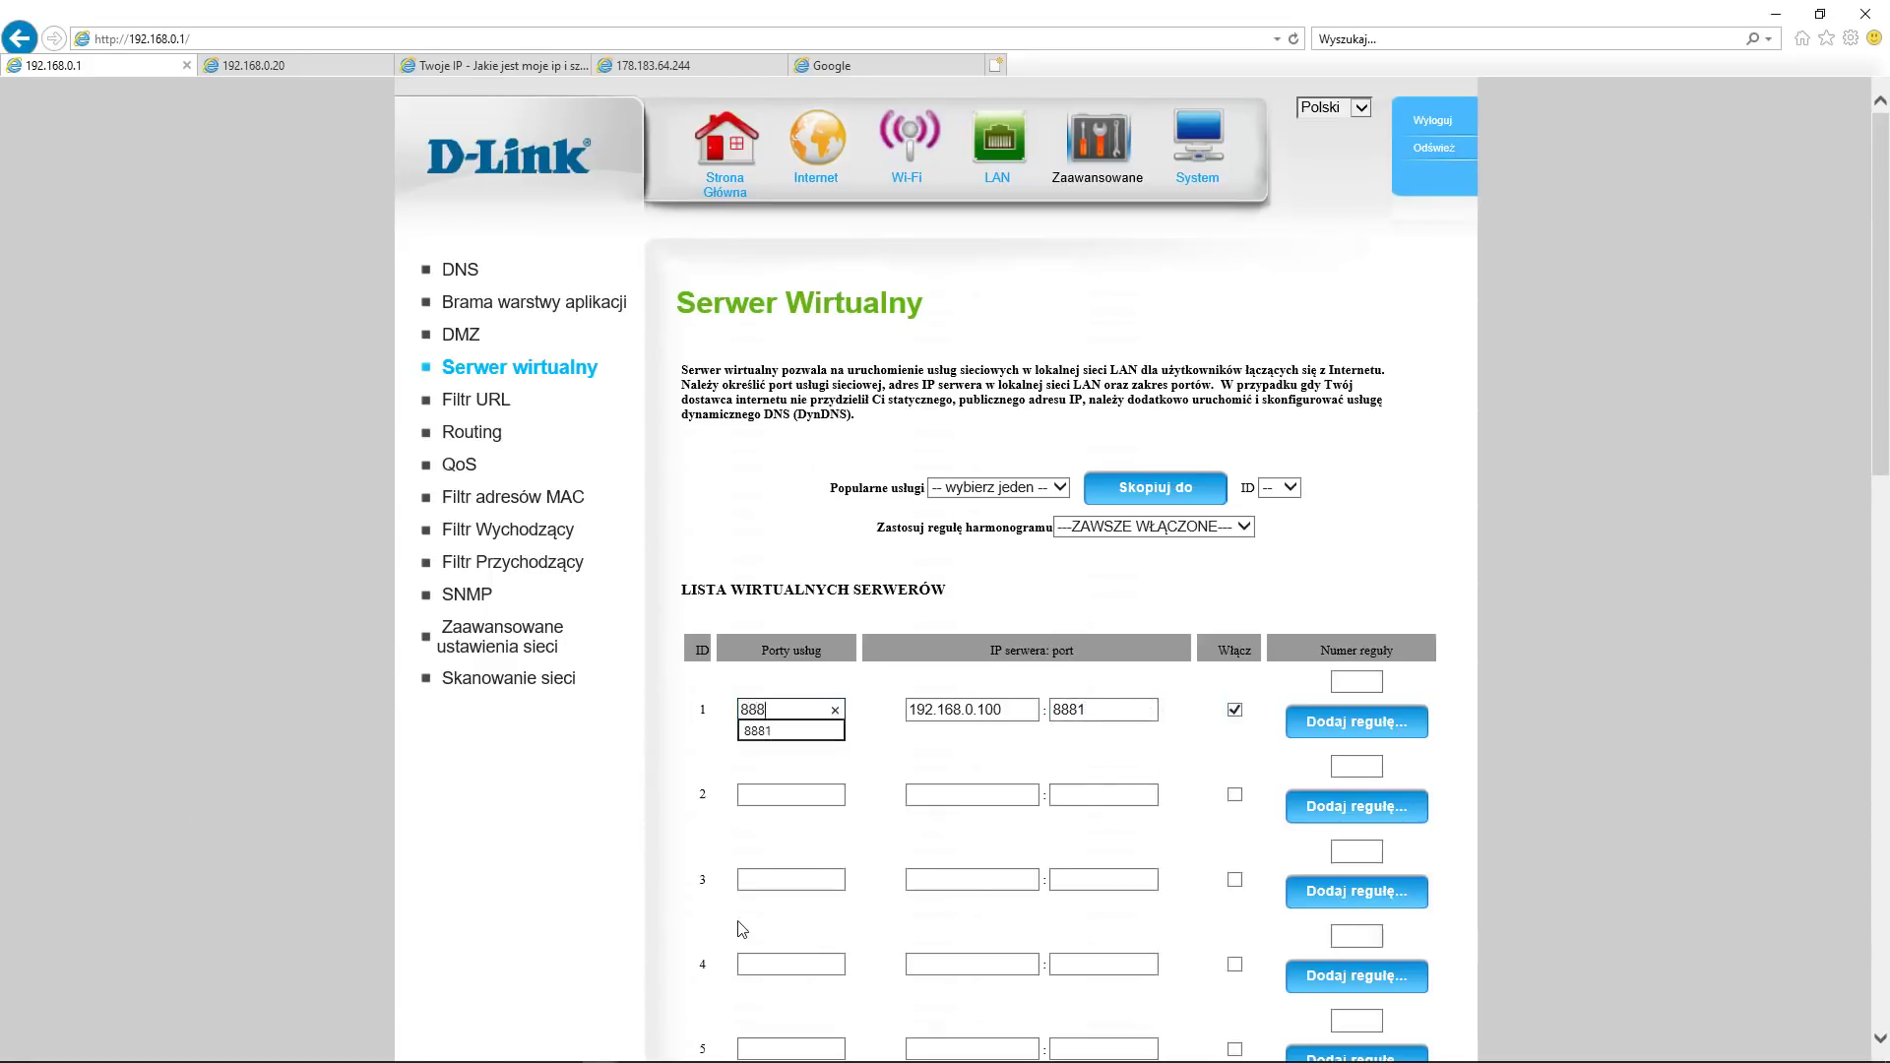
pyautogui.write('1')
# Check the camera's HTTP port setting at 192.168.0.20 against the router's virtual server entry
pyautogui.click(361, 67)
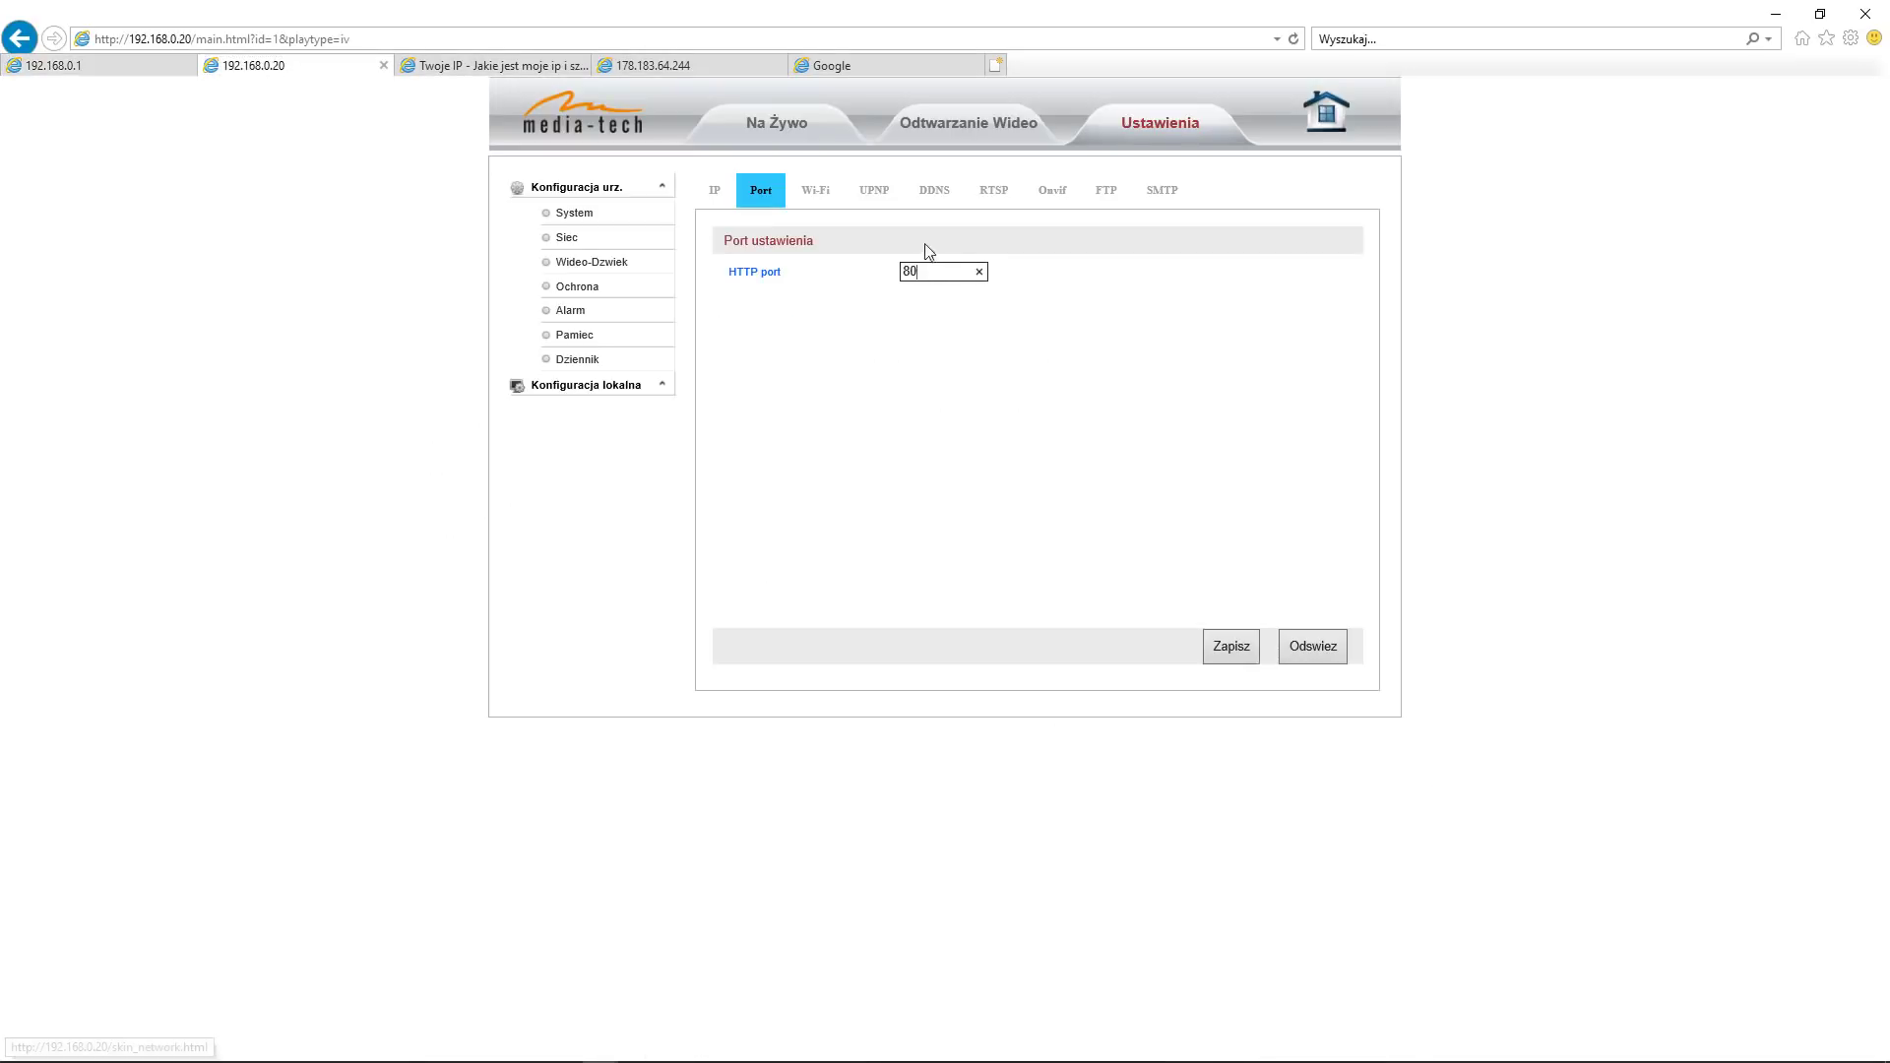
pyautogui.click(106, 67)
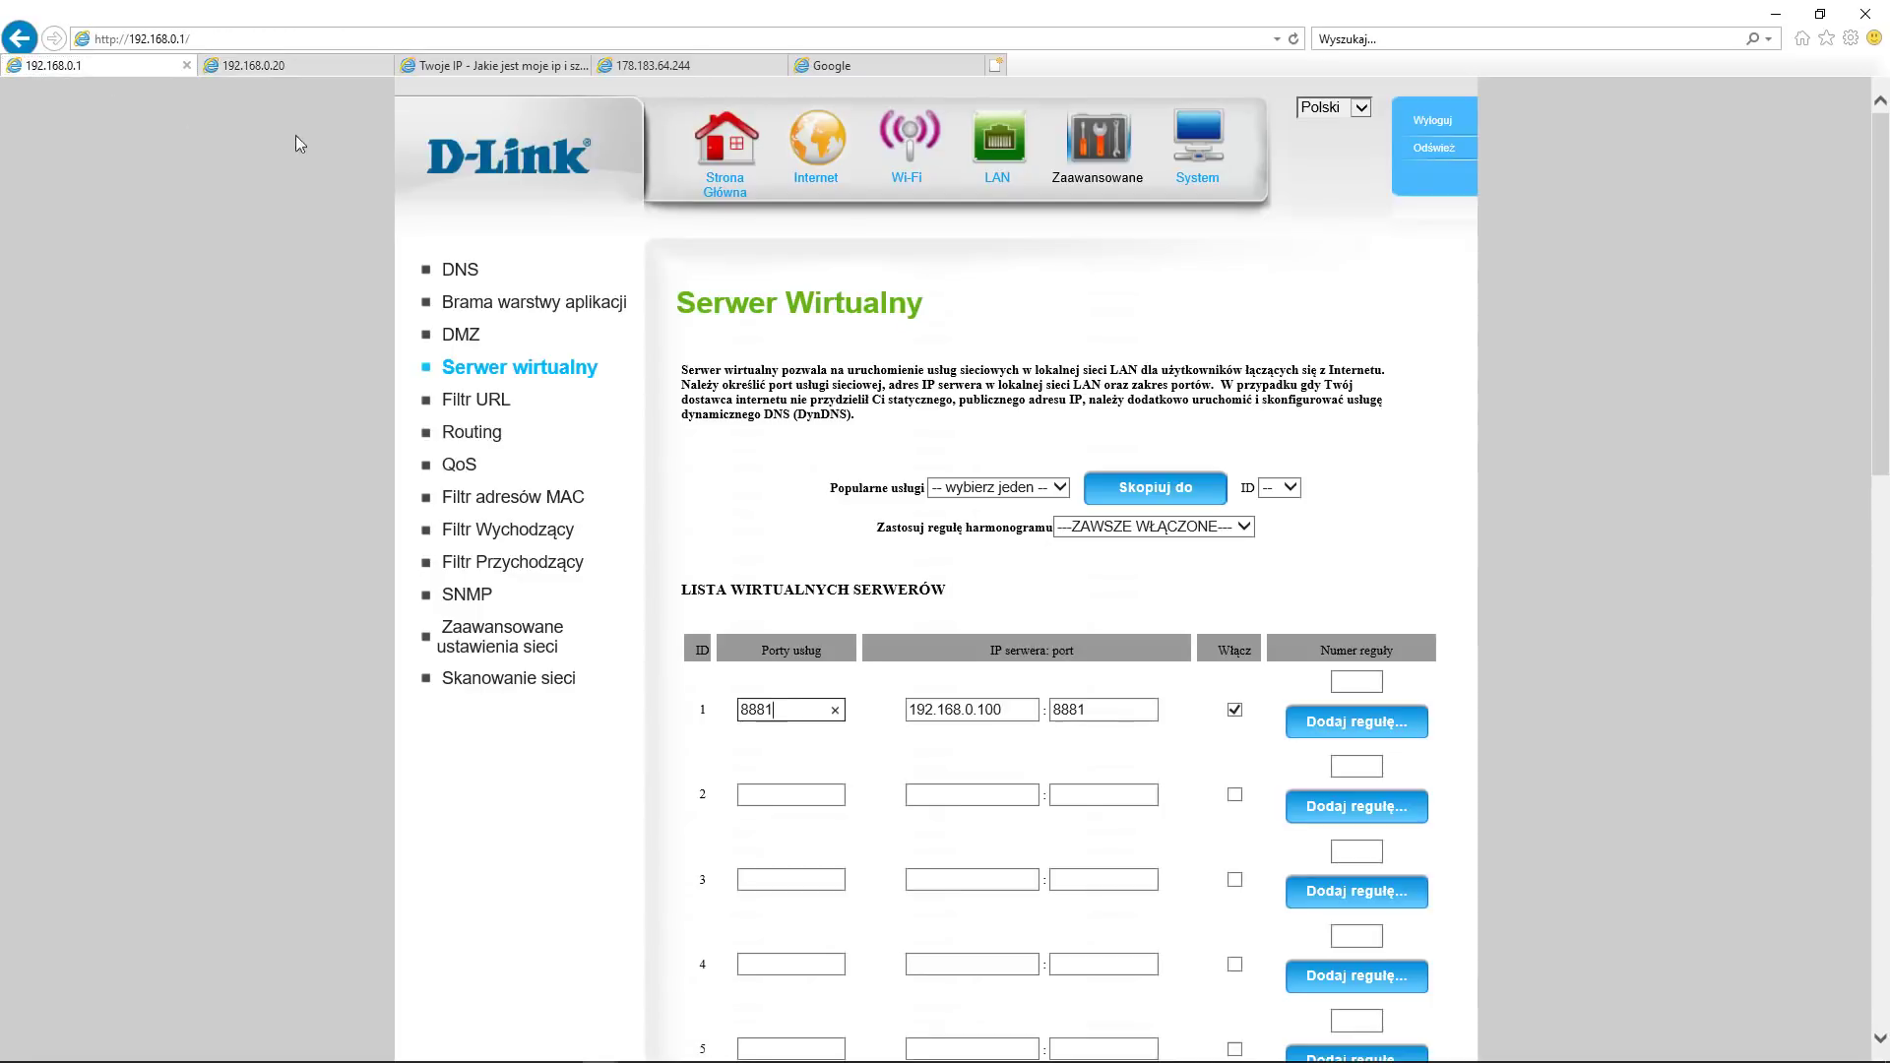
pyautogui.click(291, 67)
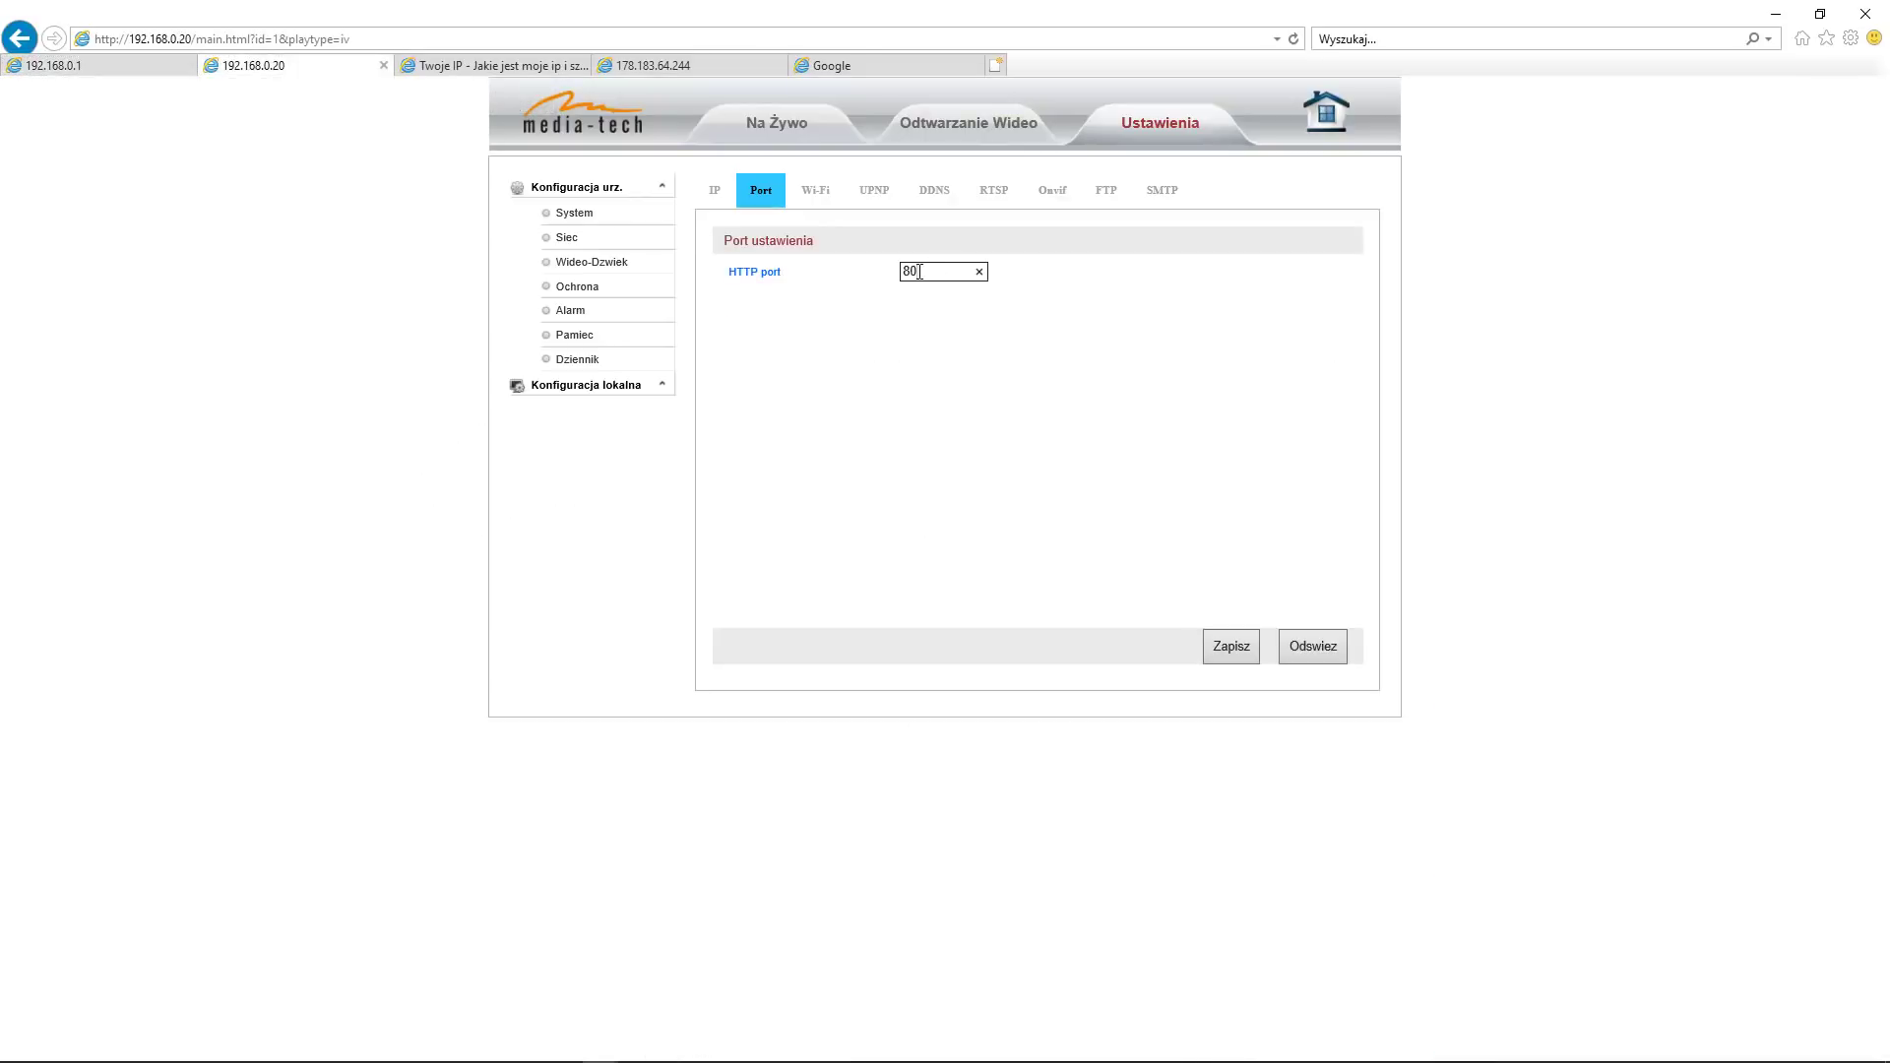
# Switch to Excel and review Router 1's internal and external IP addresses in the port-forwarding diagram
pyautogui.hotkey('alt', 'Tab')
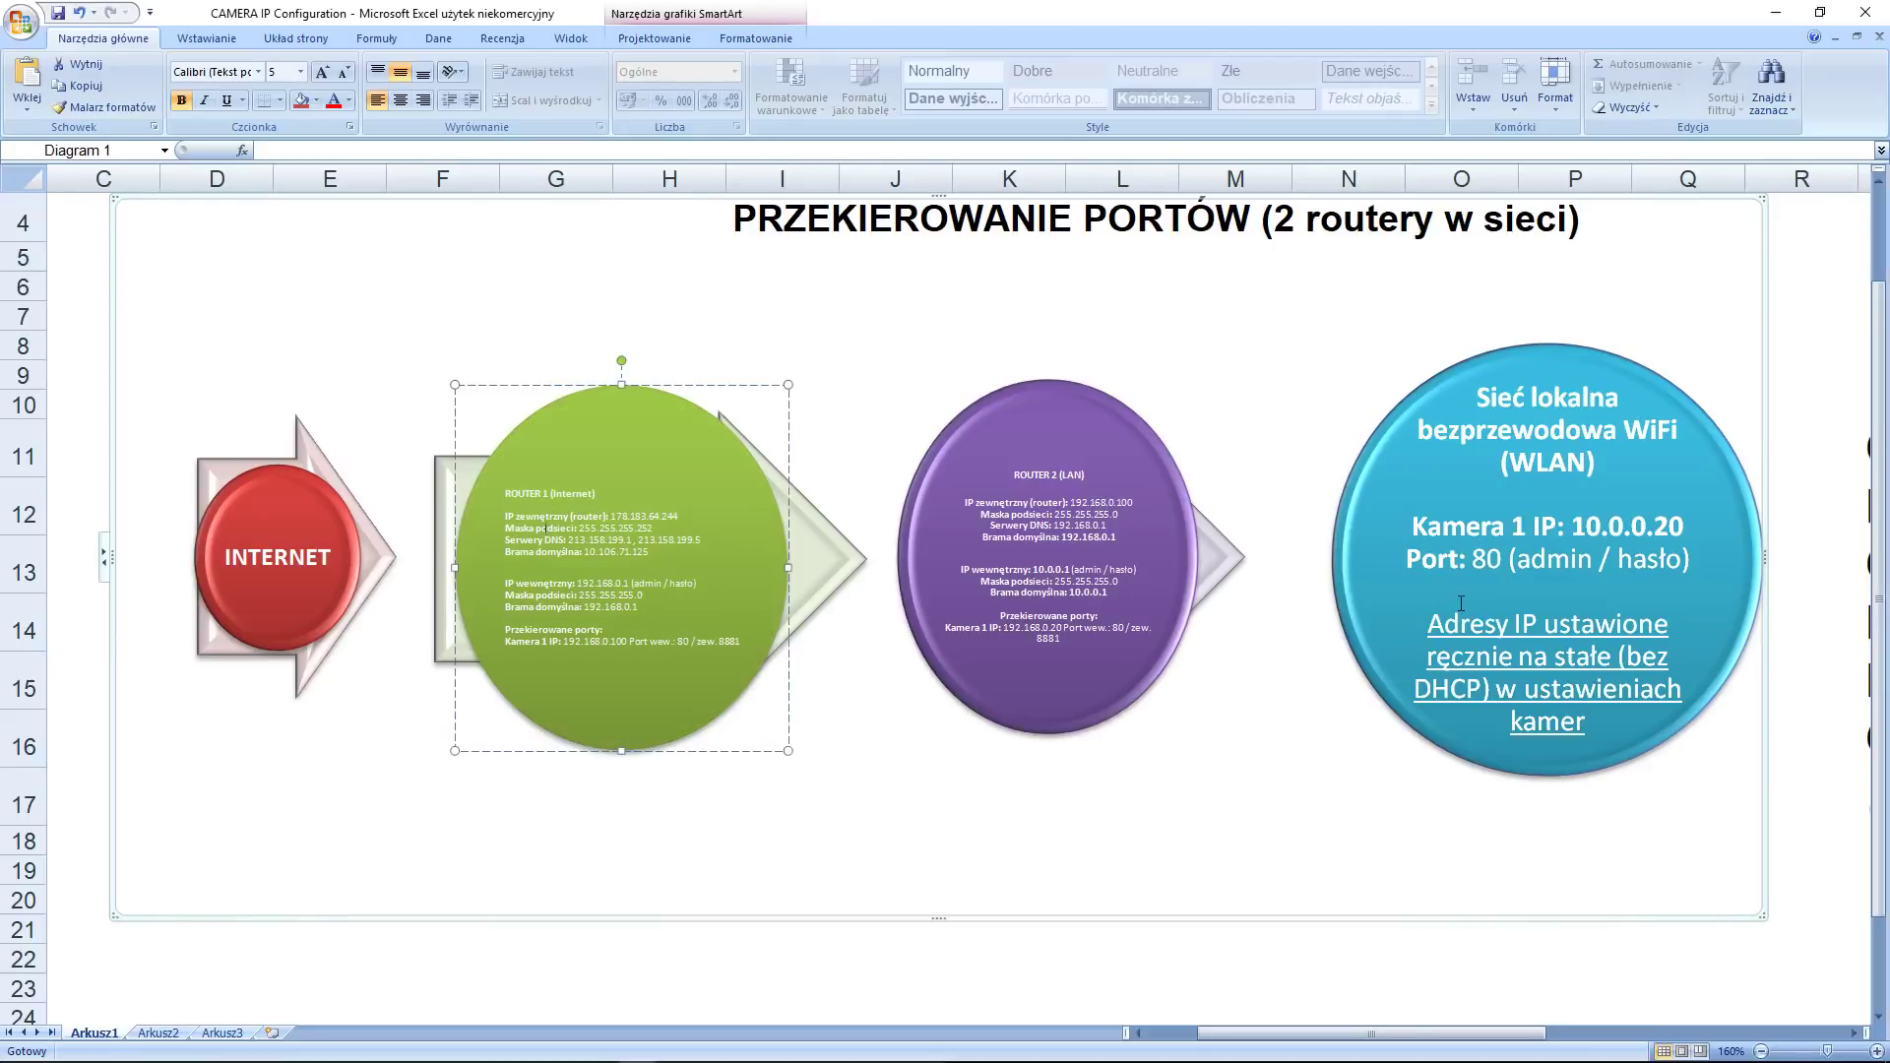
pyautogui.click(280, 343)
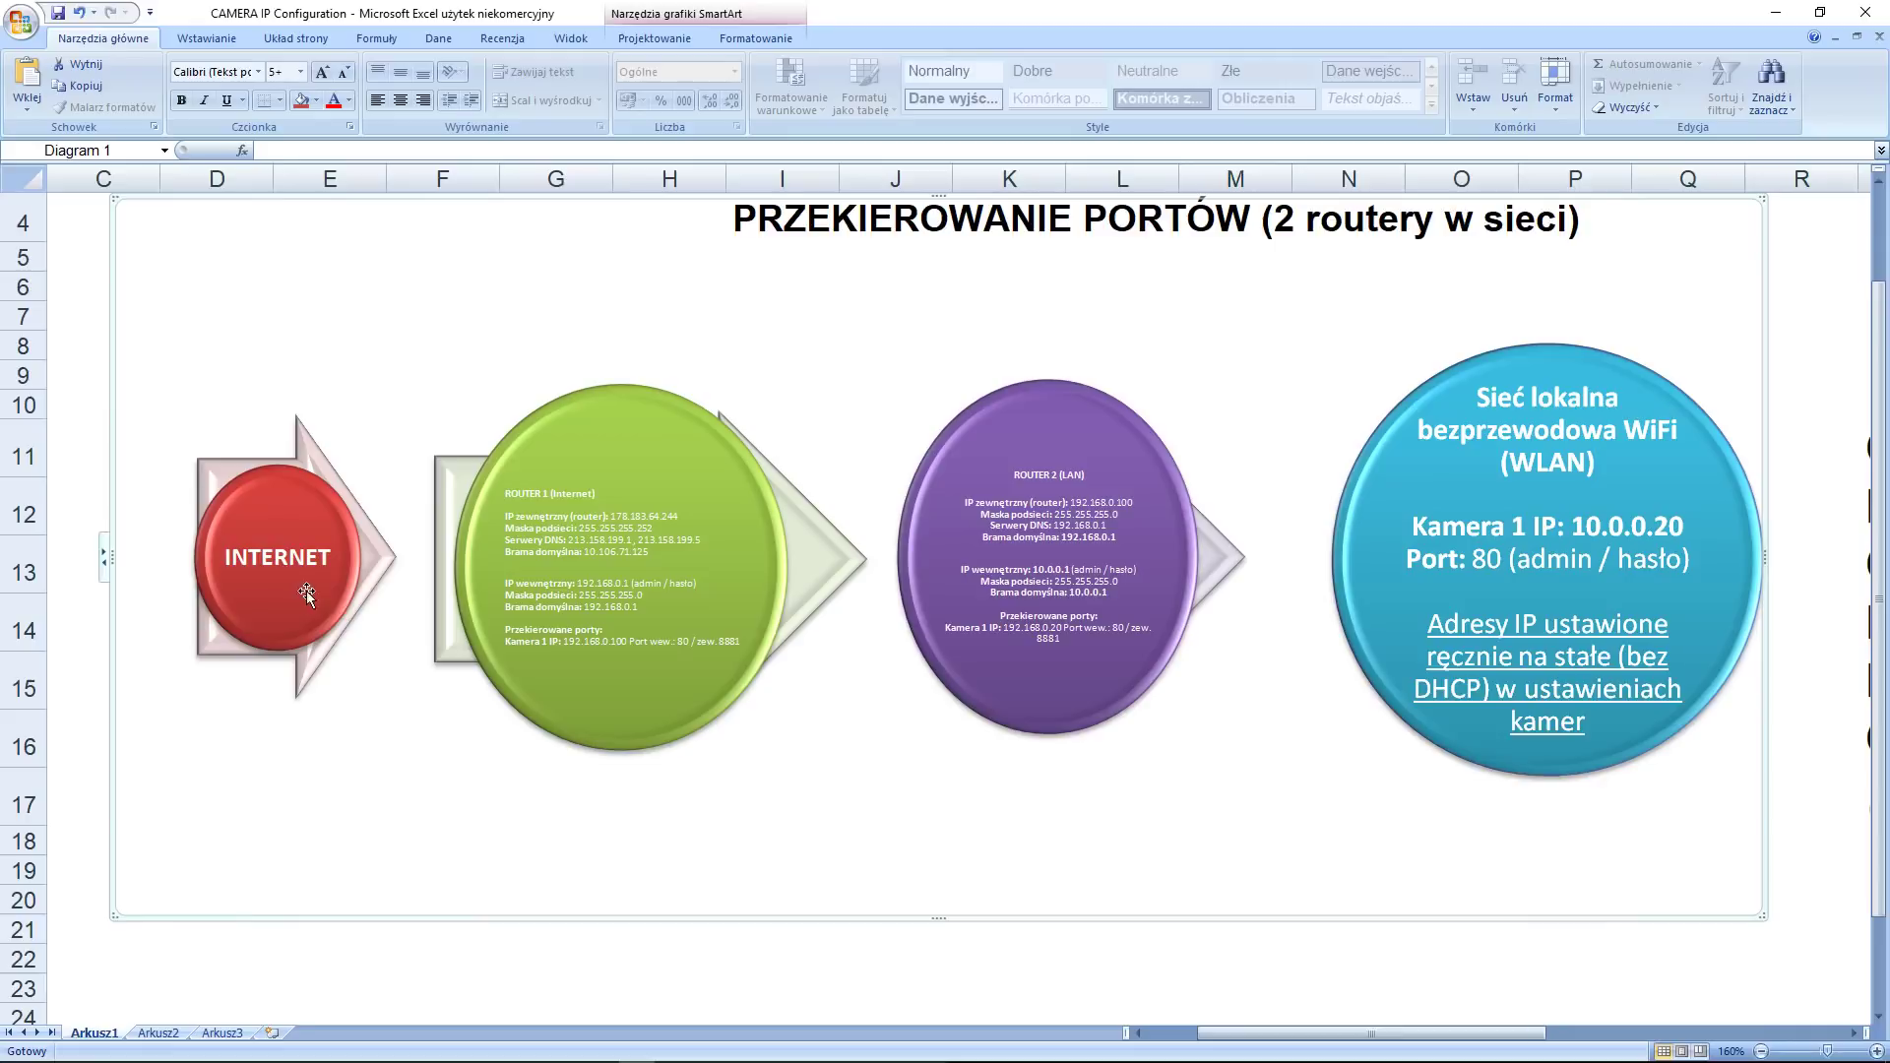
pyautogui.doubleClick(598, 583)
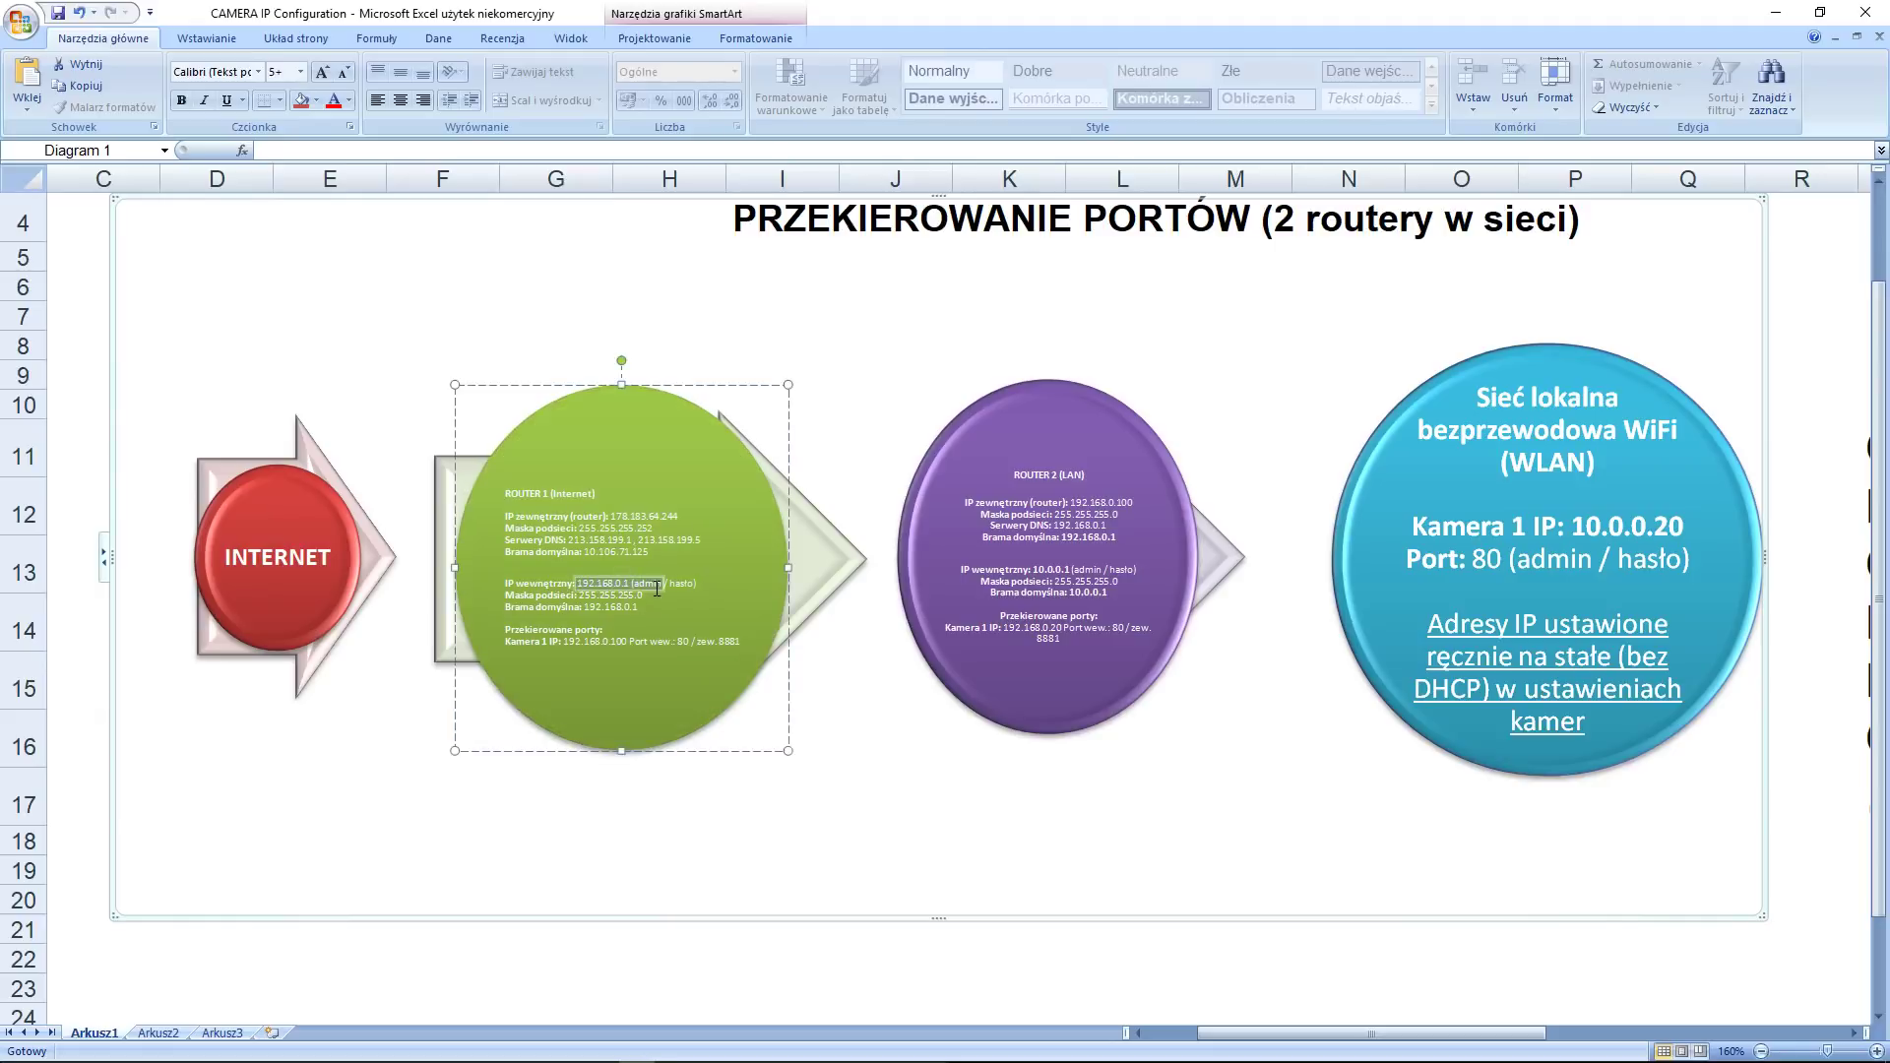
pyautogui.click(595, 525)
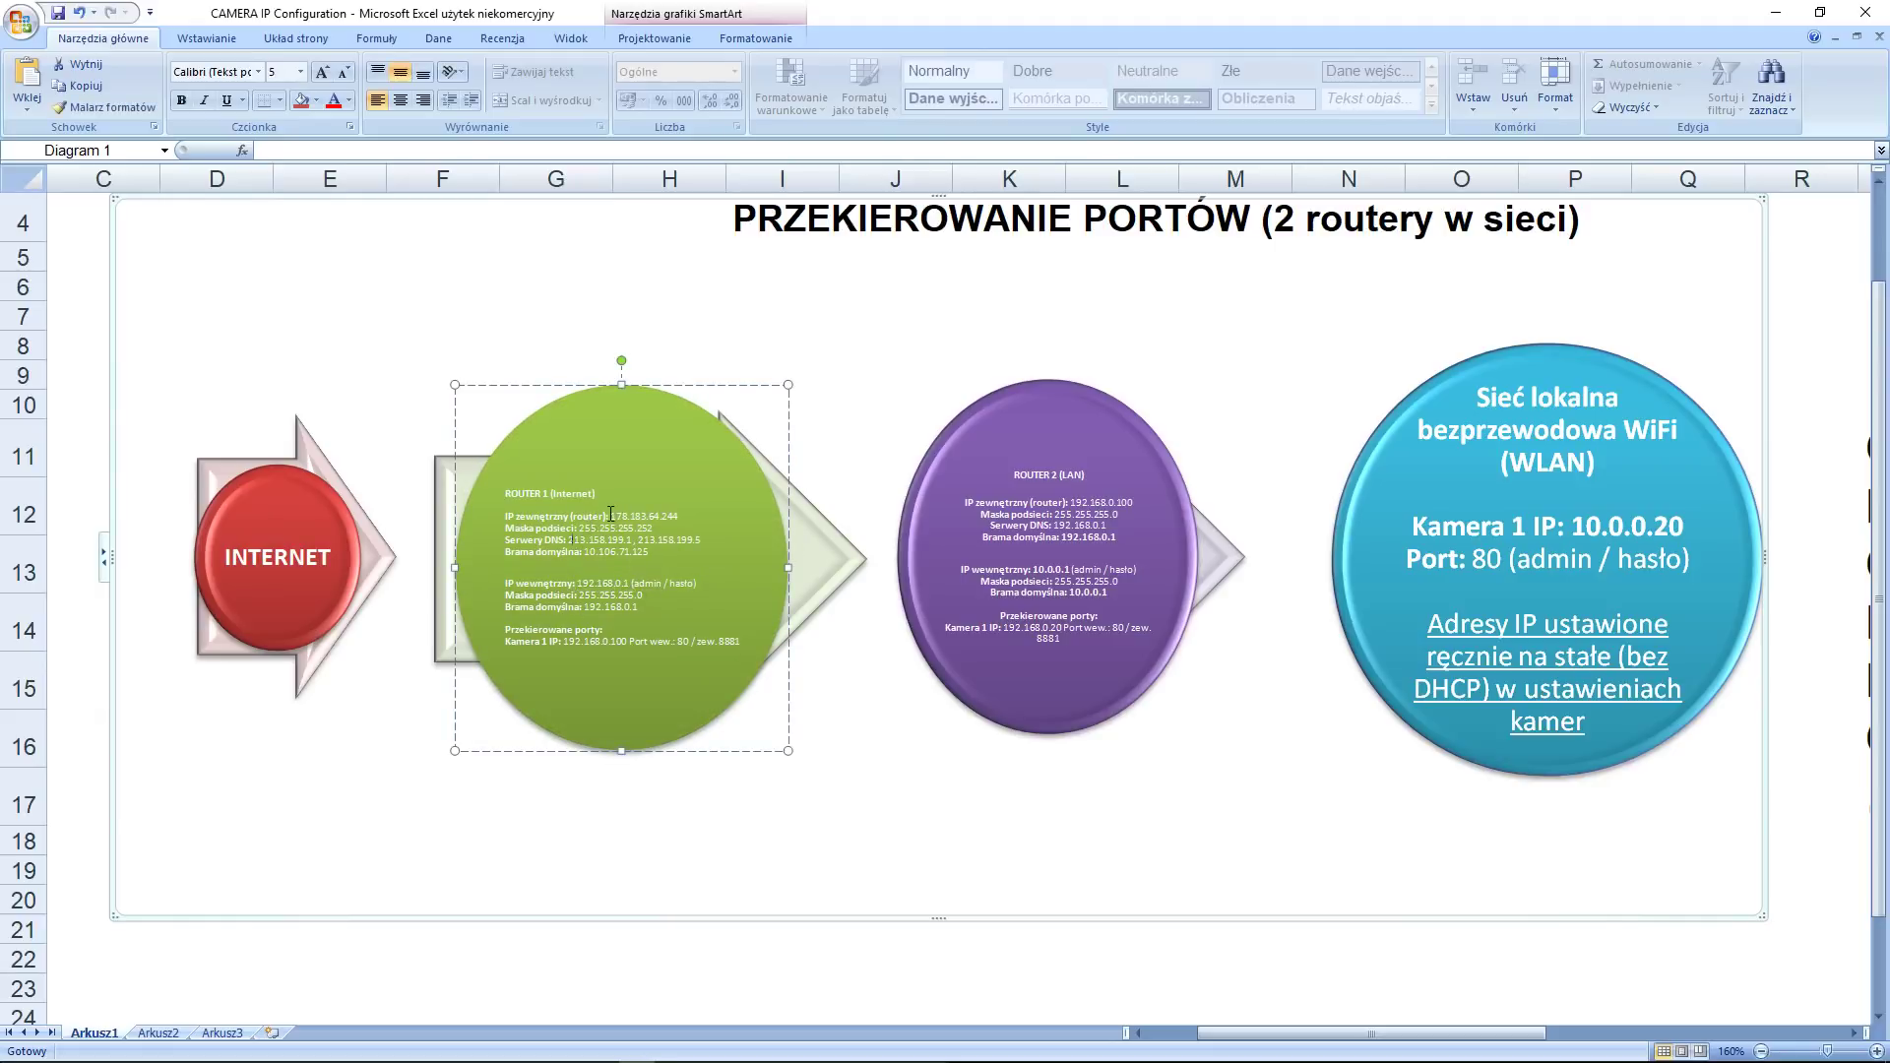
pyautogui.moveTo(613, 516); pyautogui.dragTo(688, 520)
# Return to the browser and highlight the external IP address on the D-Link router's home page
pyautogui.hotkey('alt', 'Tab')
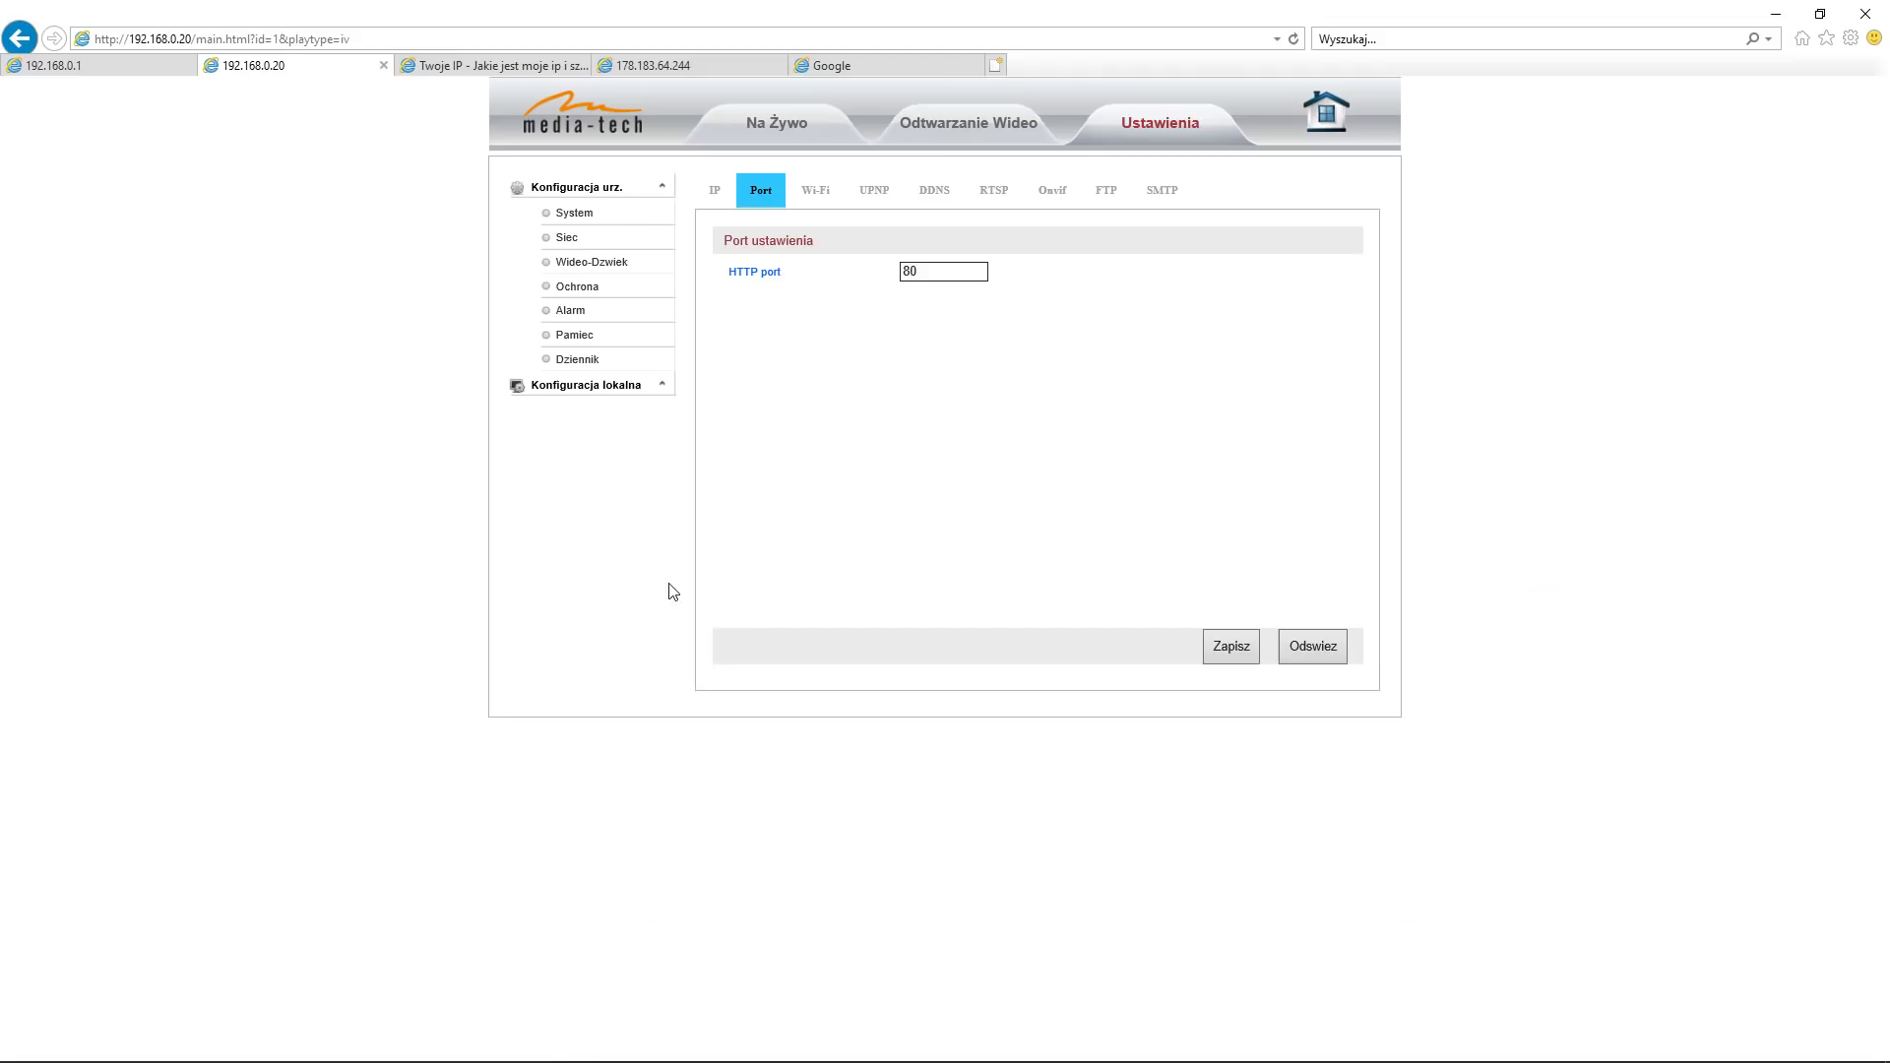
pyautogui.click(92, 68)
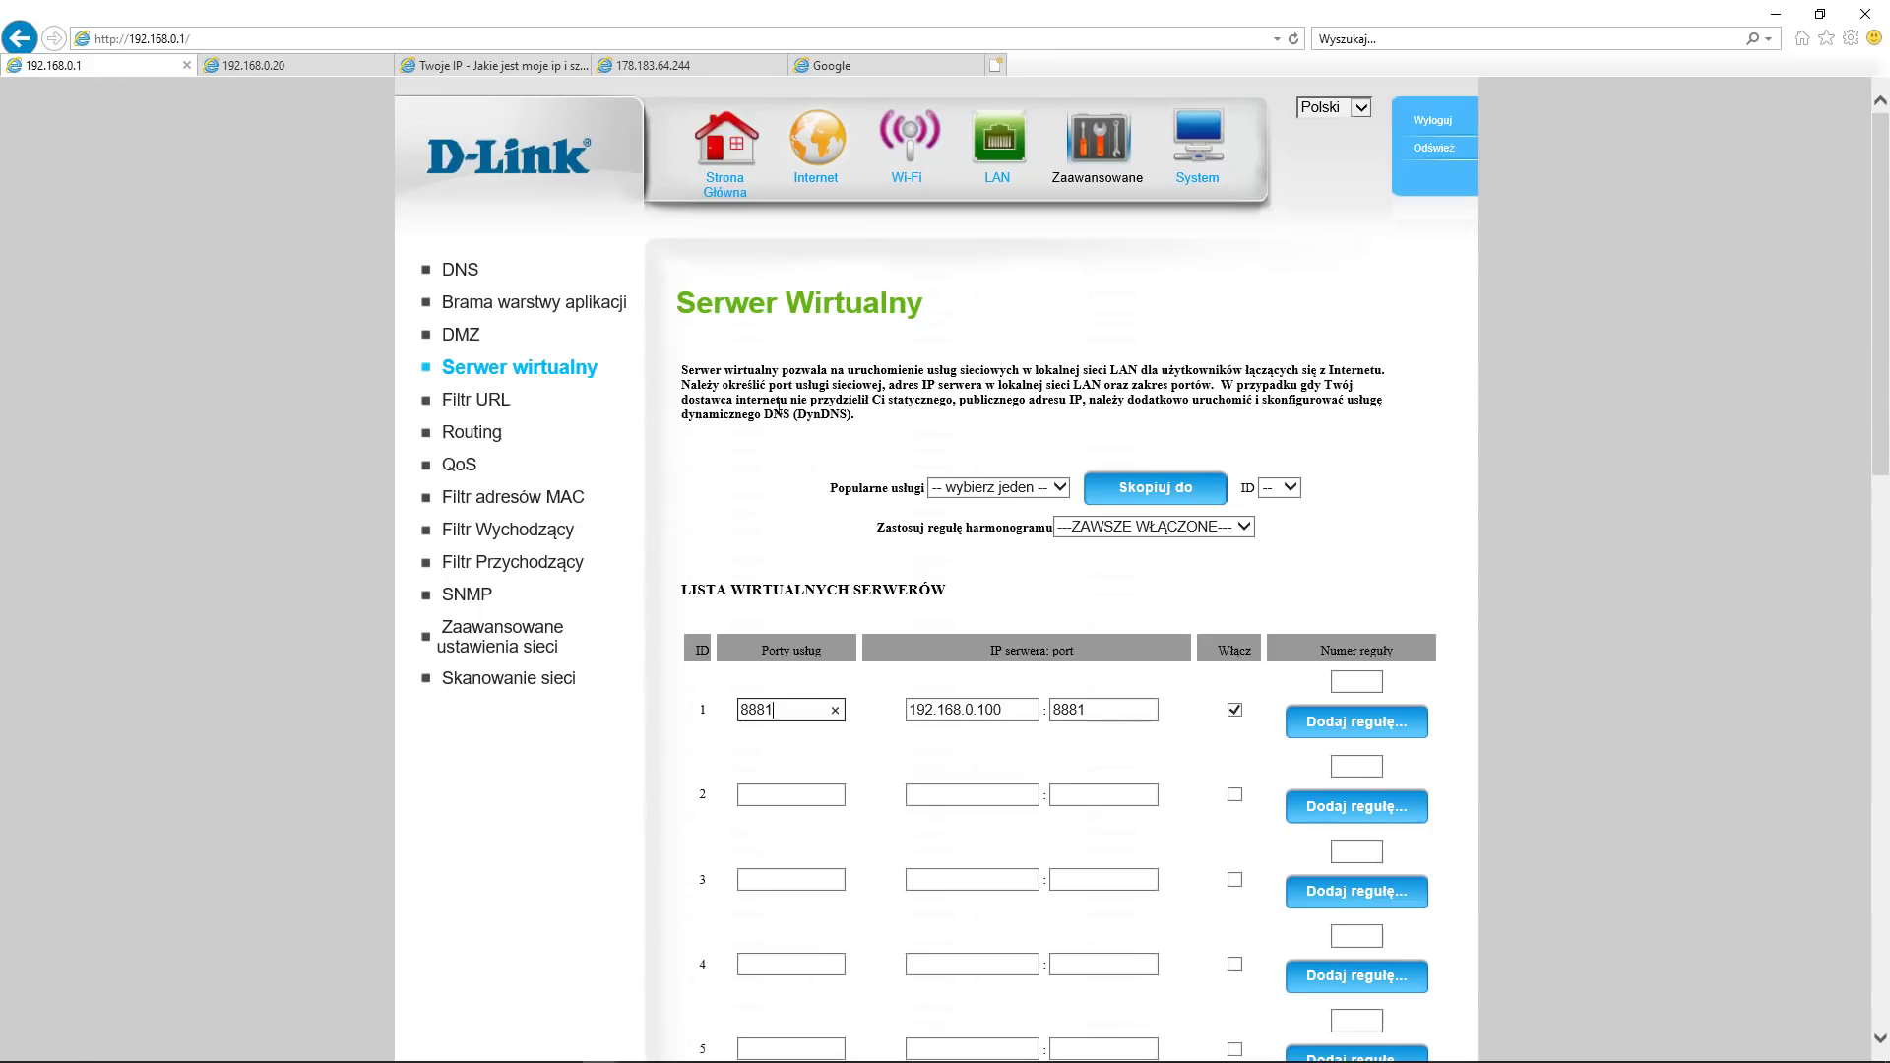
pyautogui.click(725, 184)
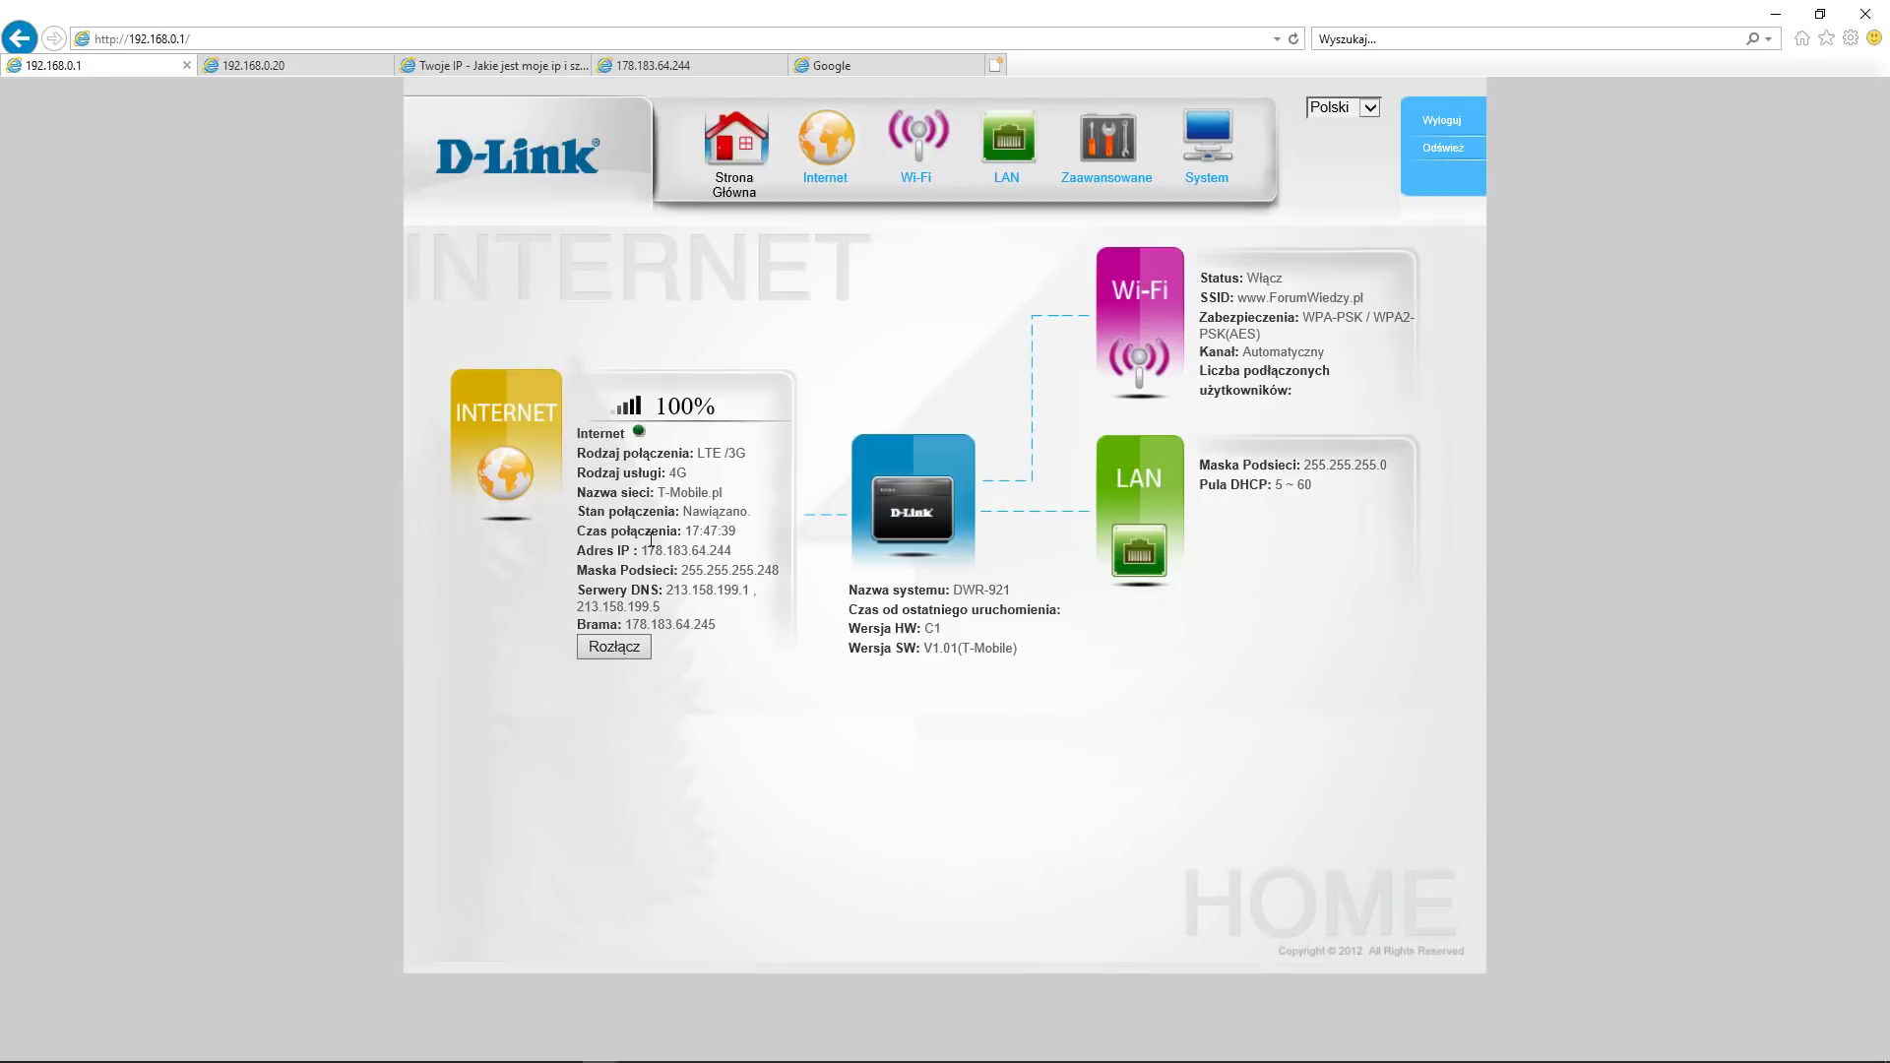
pyautogui.moveTo(640, 552); pyautogui.dragTo(728, 550)
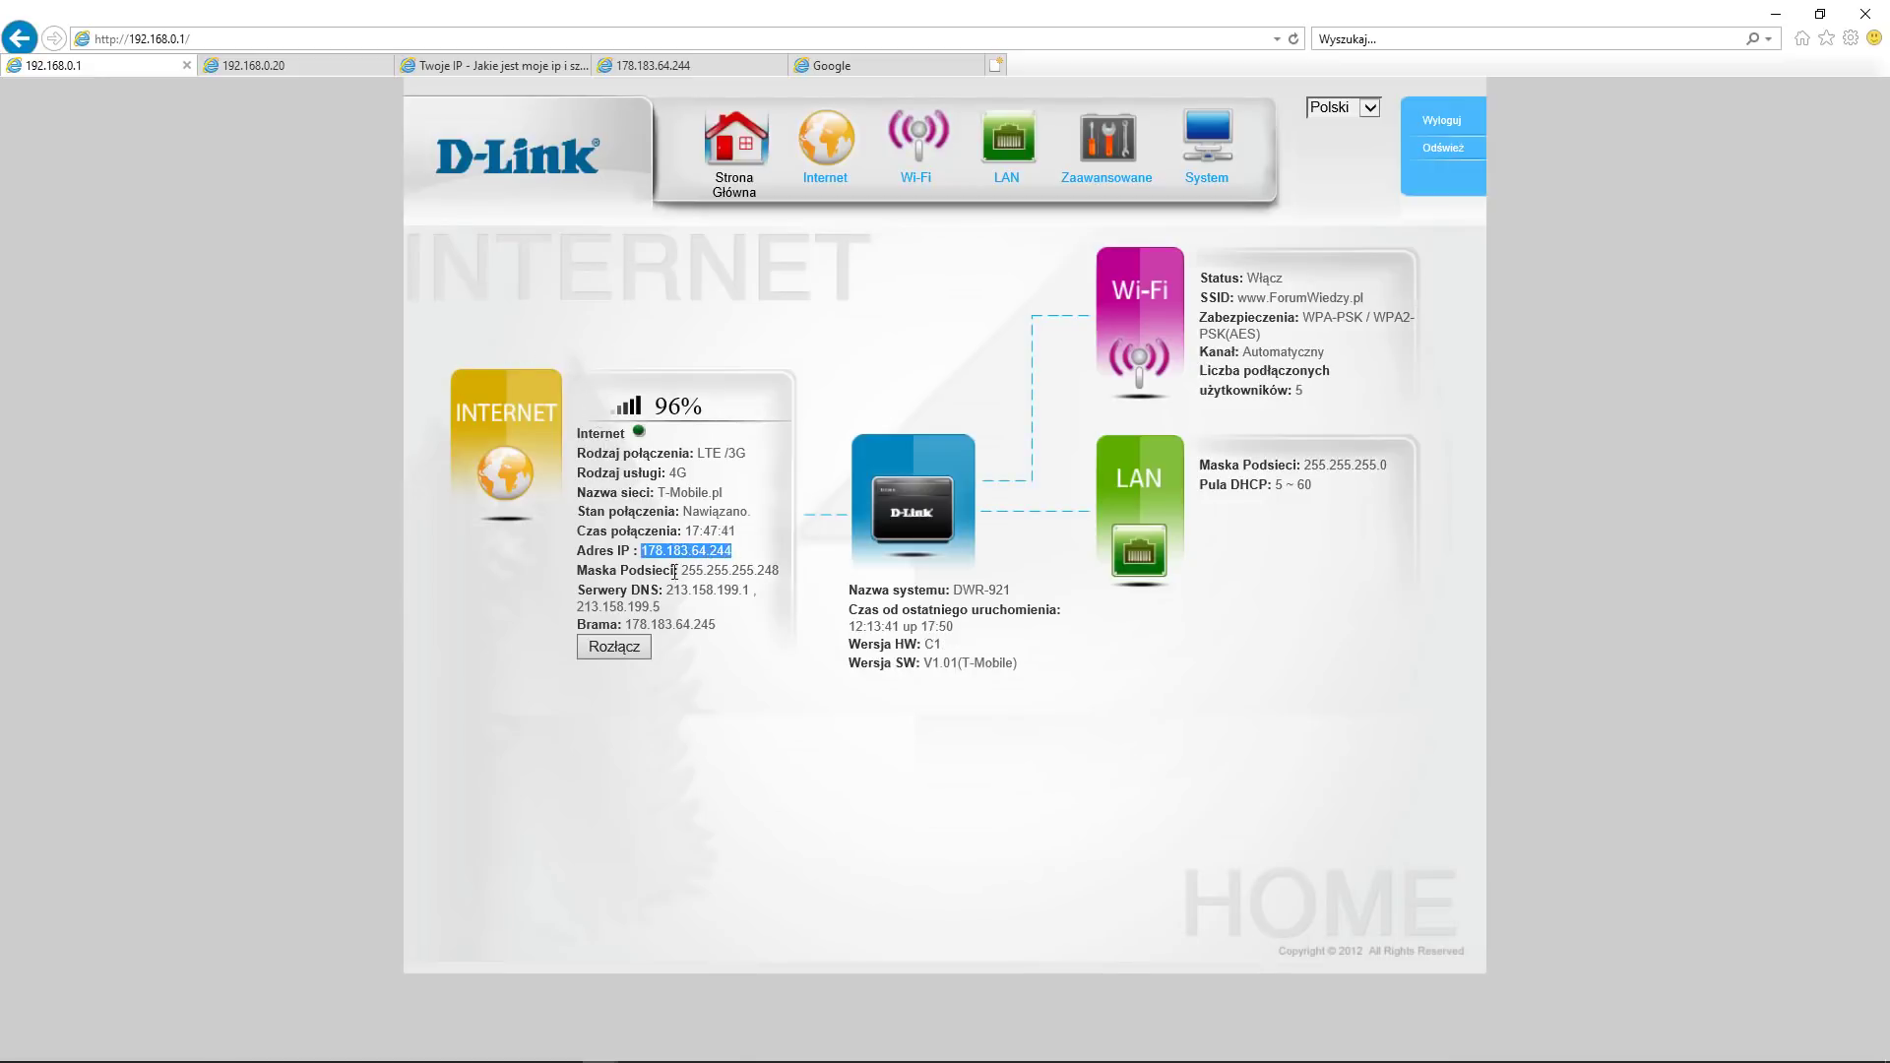
# Reload the twojeip.wp.pl page to check the public IP address and compare it with Router 1 in the Excel diagram
pyautogui.click(492, 65)
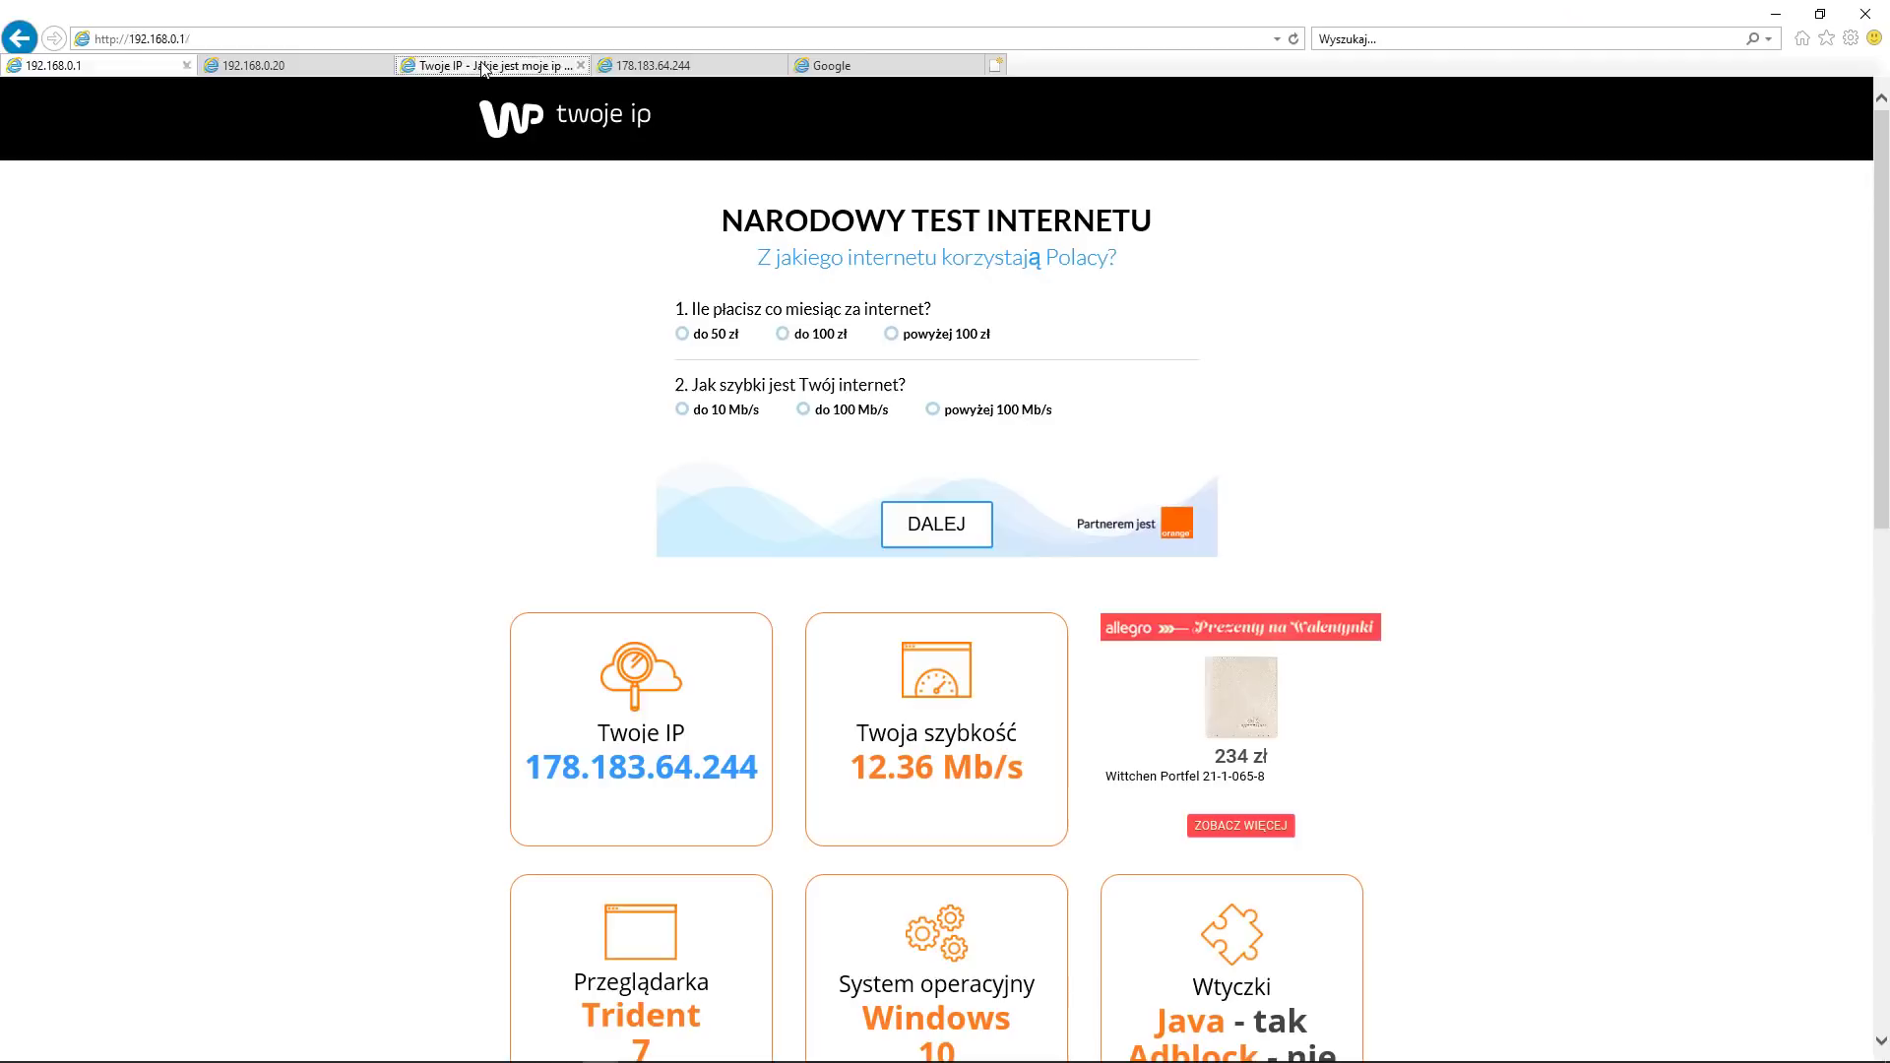
pyautogui.click(237, 43)
pyautogui.click(237, 43)
pyautogui.press('Return')
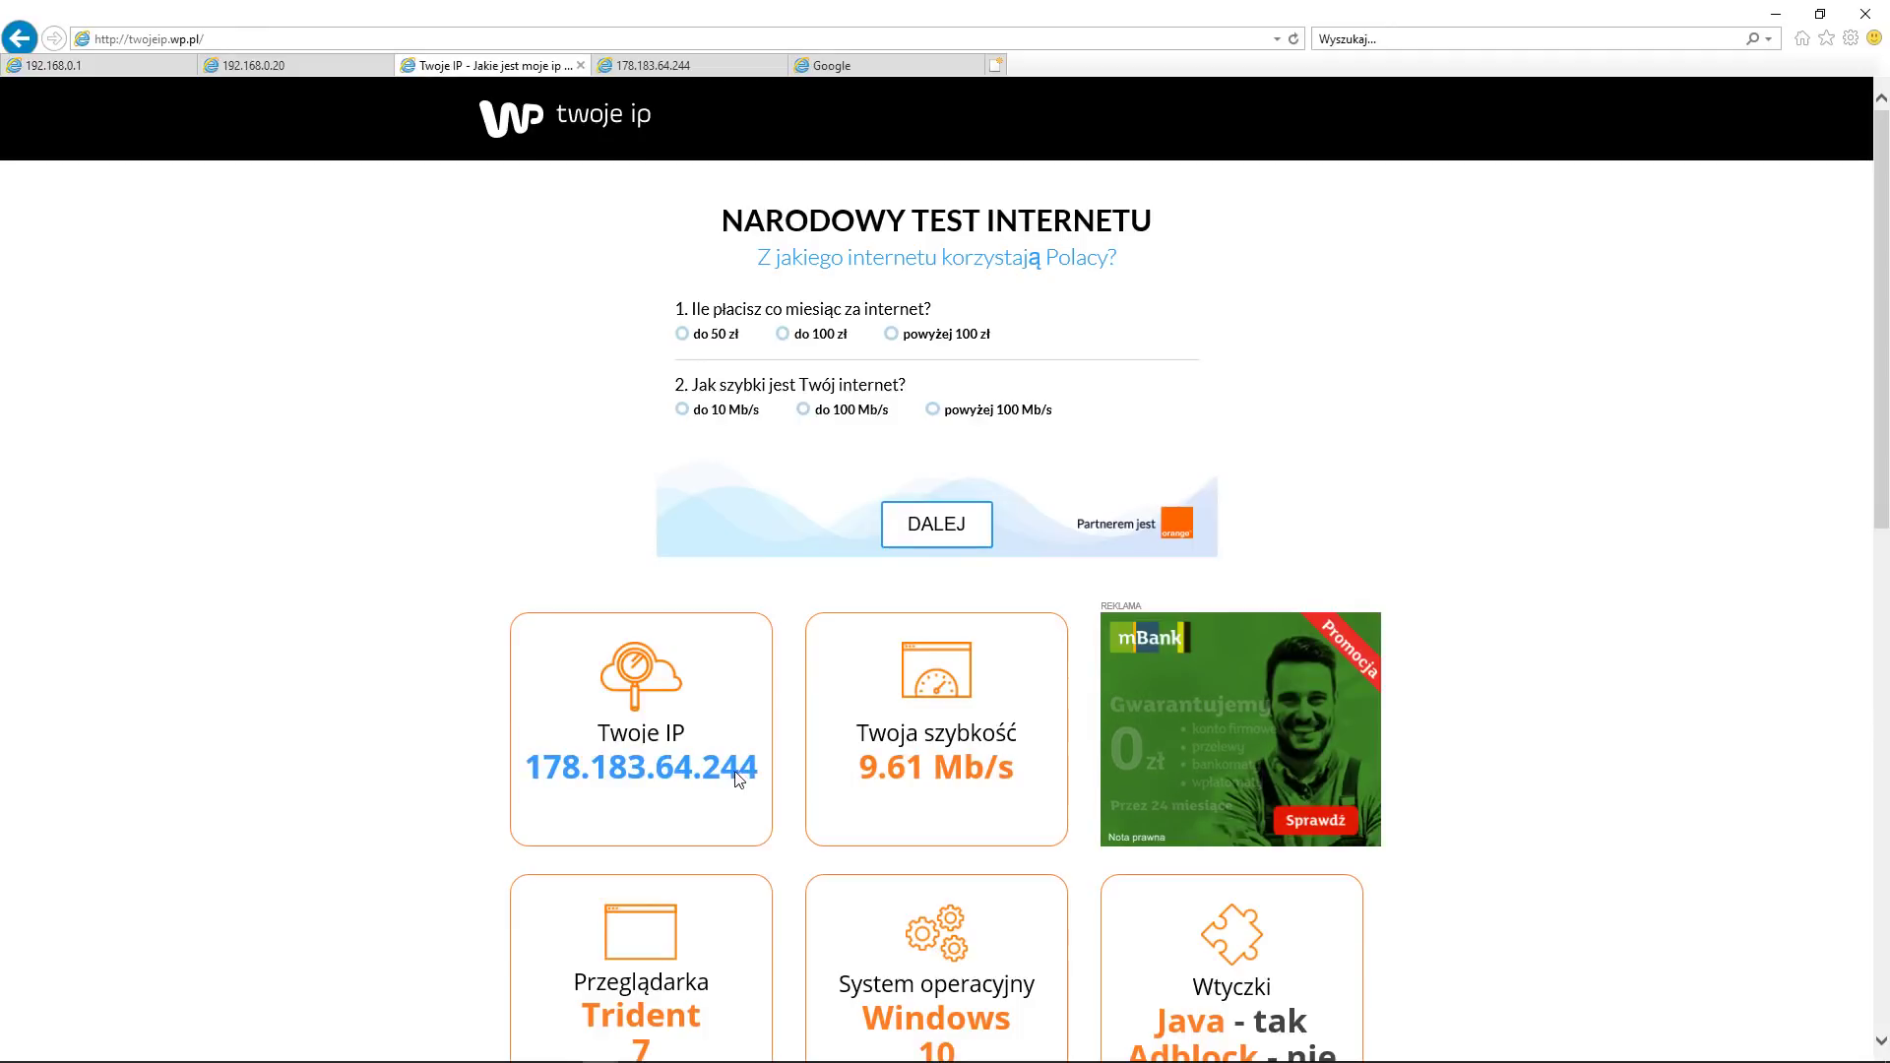
pyautogui.hotkey('alt', 'Tab')
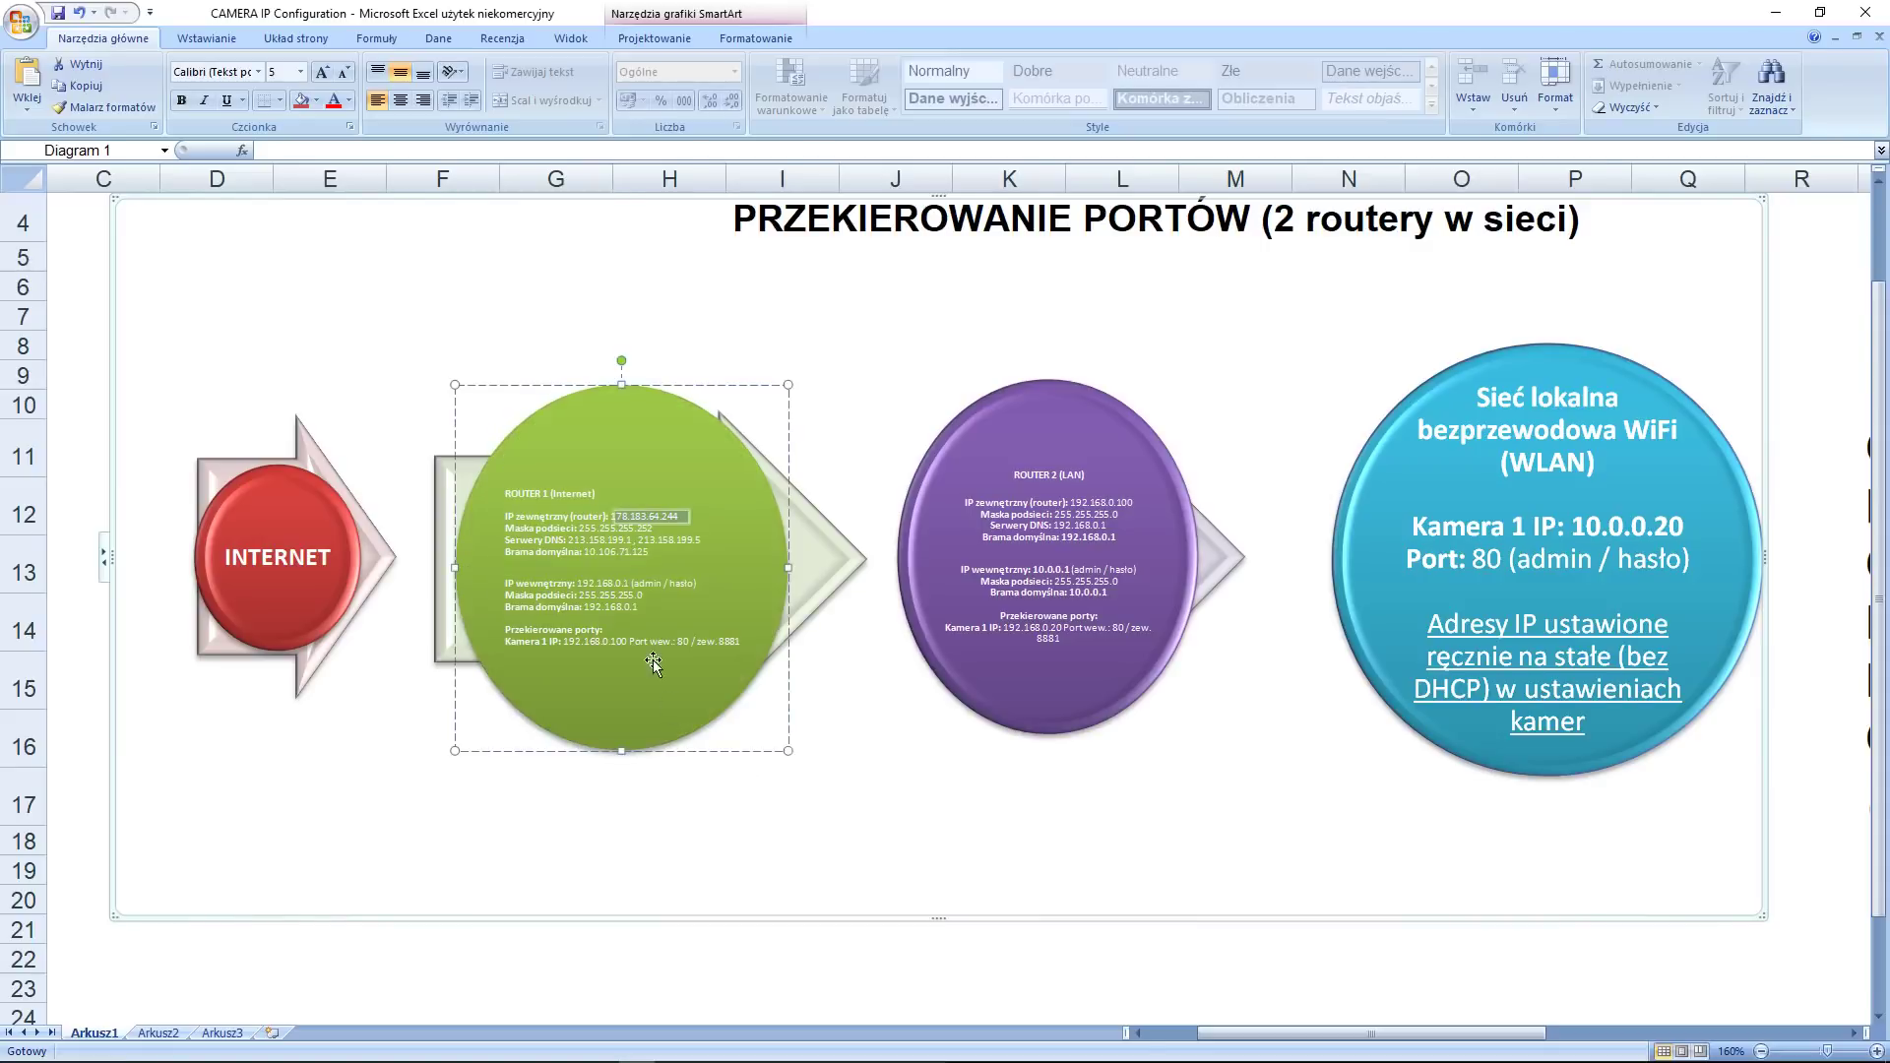
pyautogui.click(563, 543)
# Open the router's virtual server settings in the browser and set the service port of entry 1 to 8881
pyautogui.hotkey('alt', 'Tab')
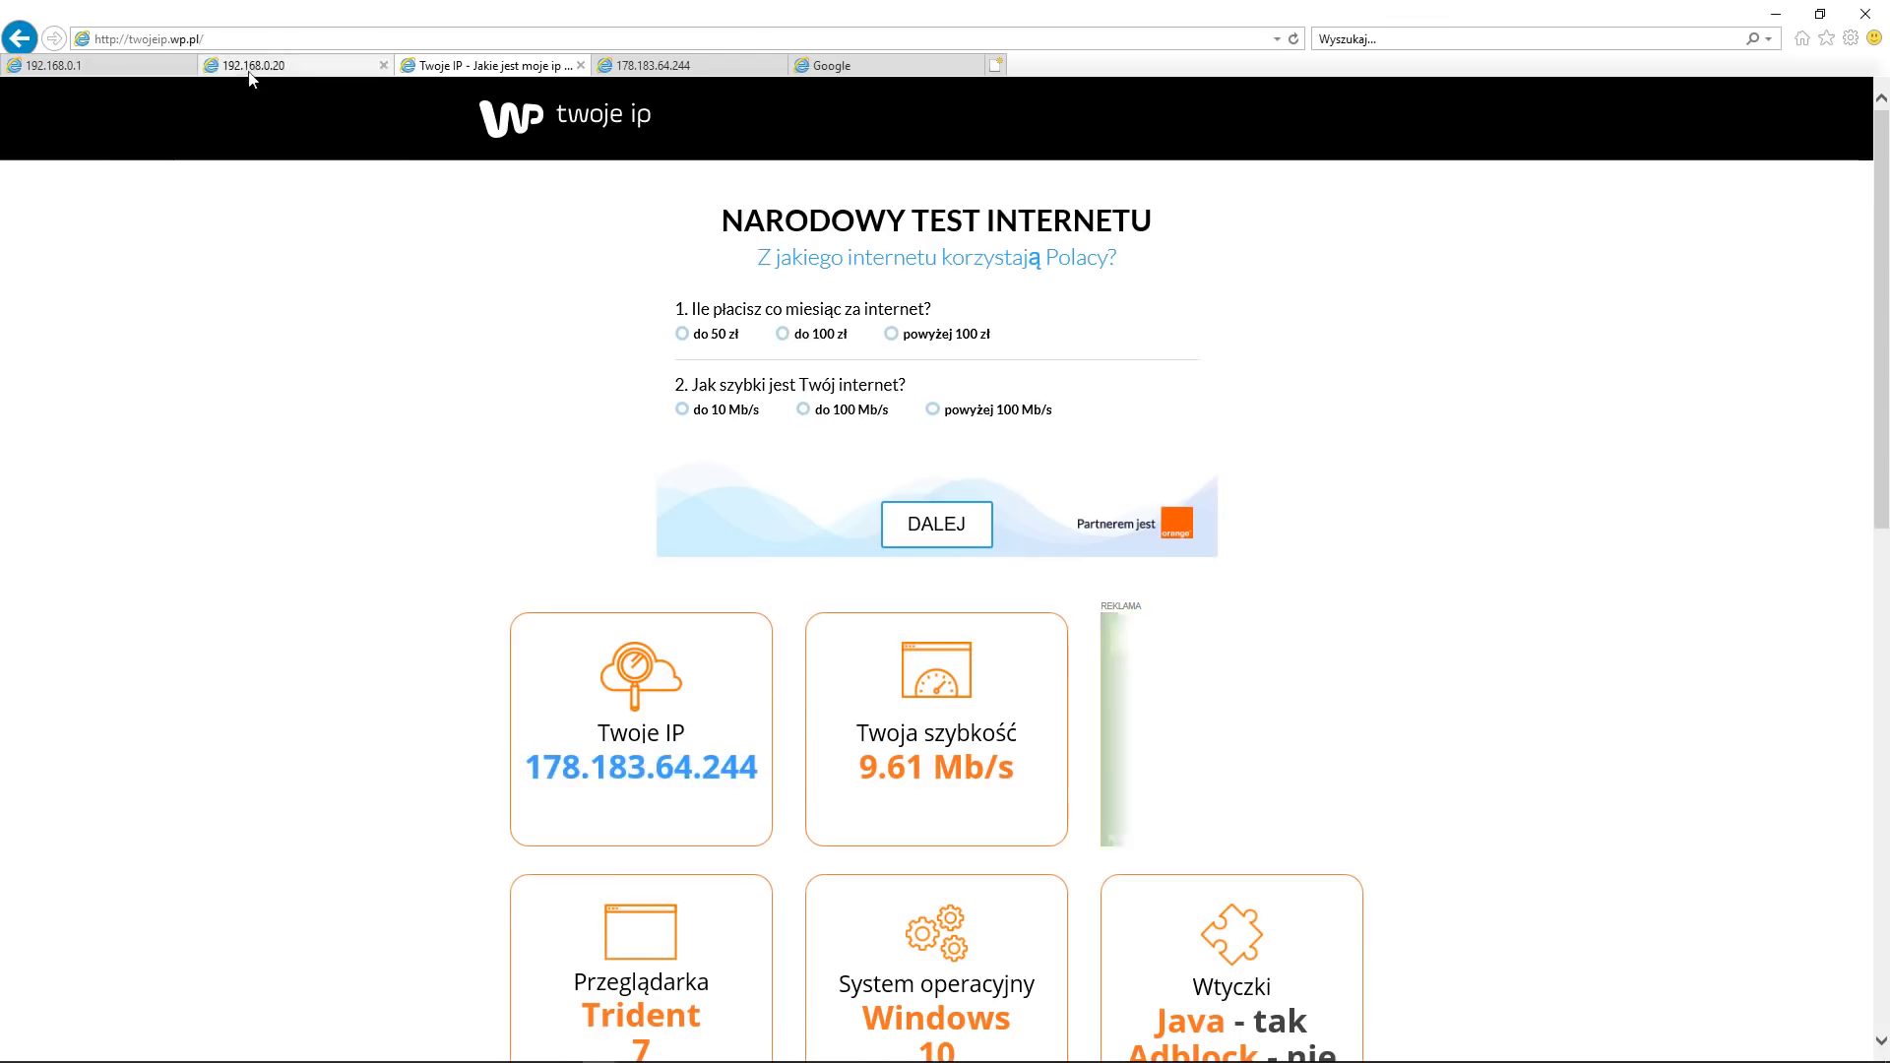
pyautogui.hotkey('ctrl', 'shift', 'Tab')
pyautogui.hotkey('ctrl', 'shift', 'Tab')
pyautogui.click(1106, 139)
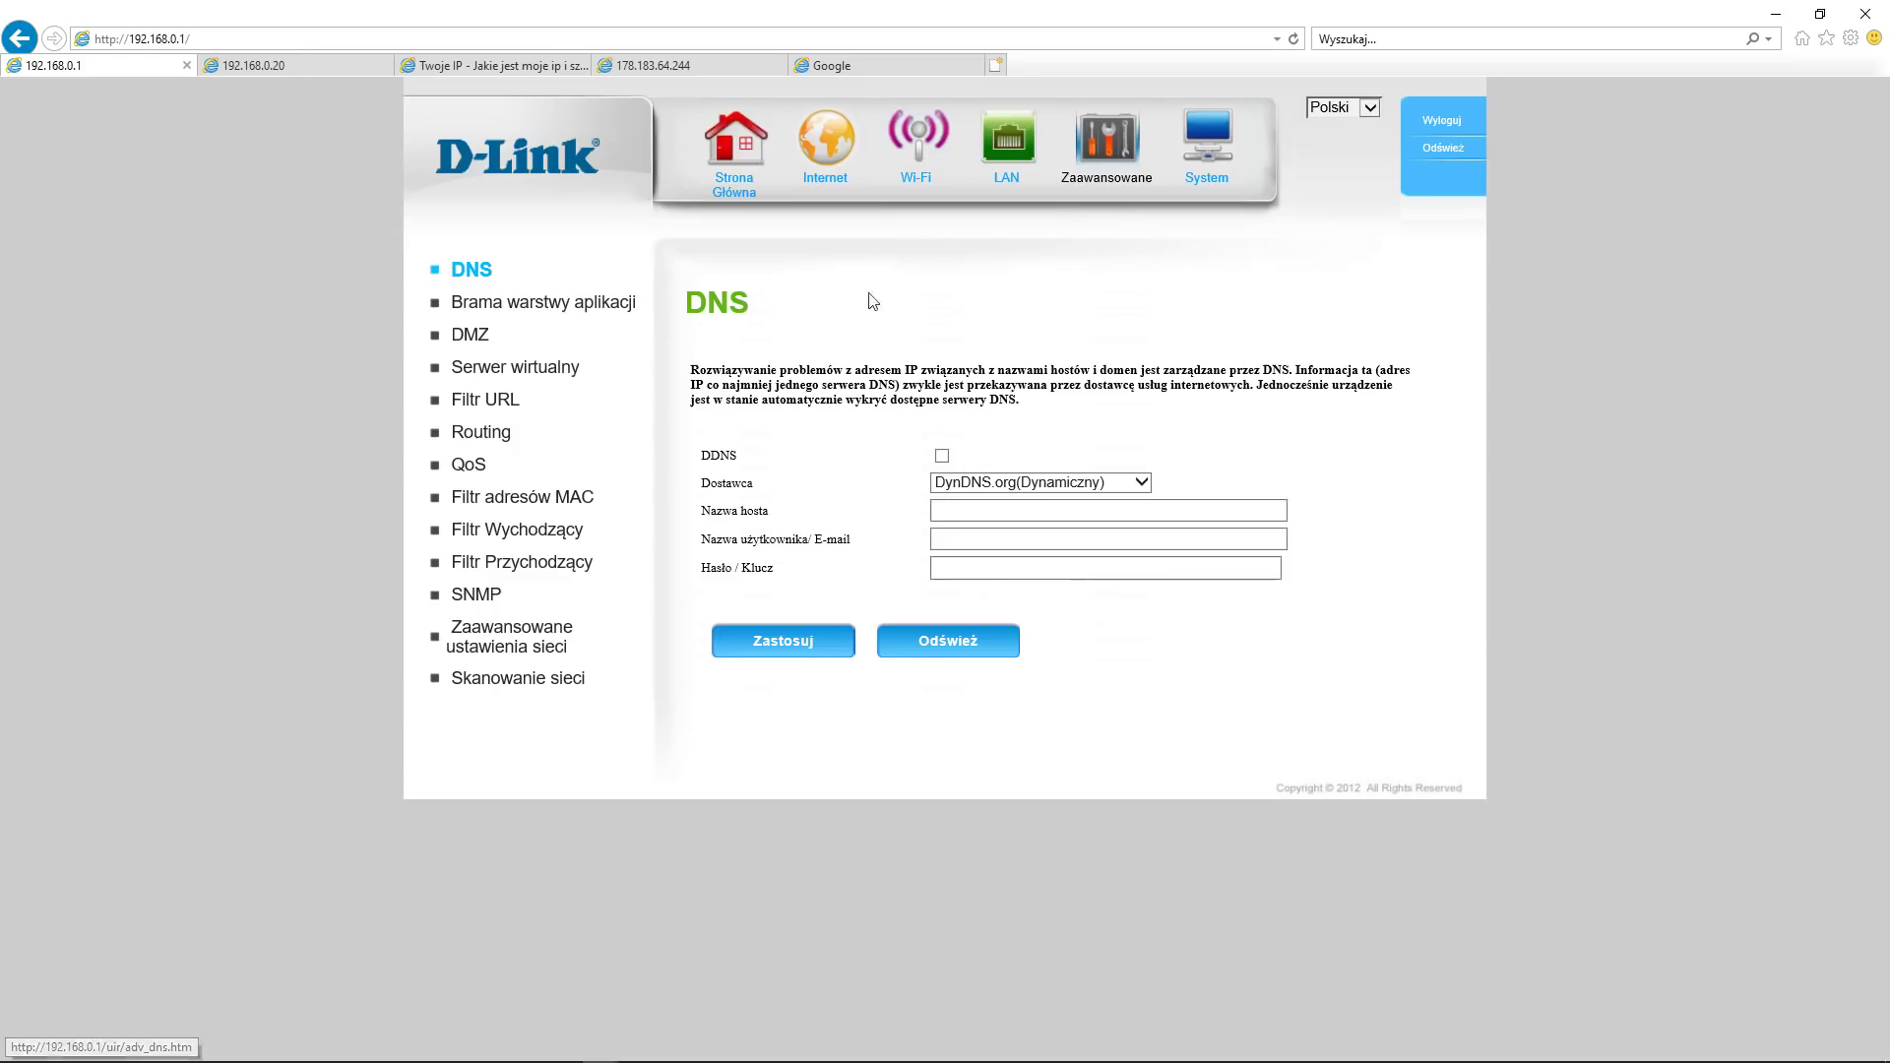
pyautogui.click(532, 370)
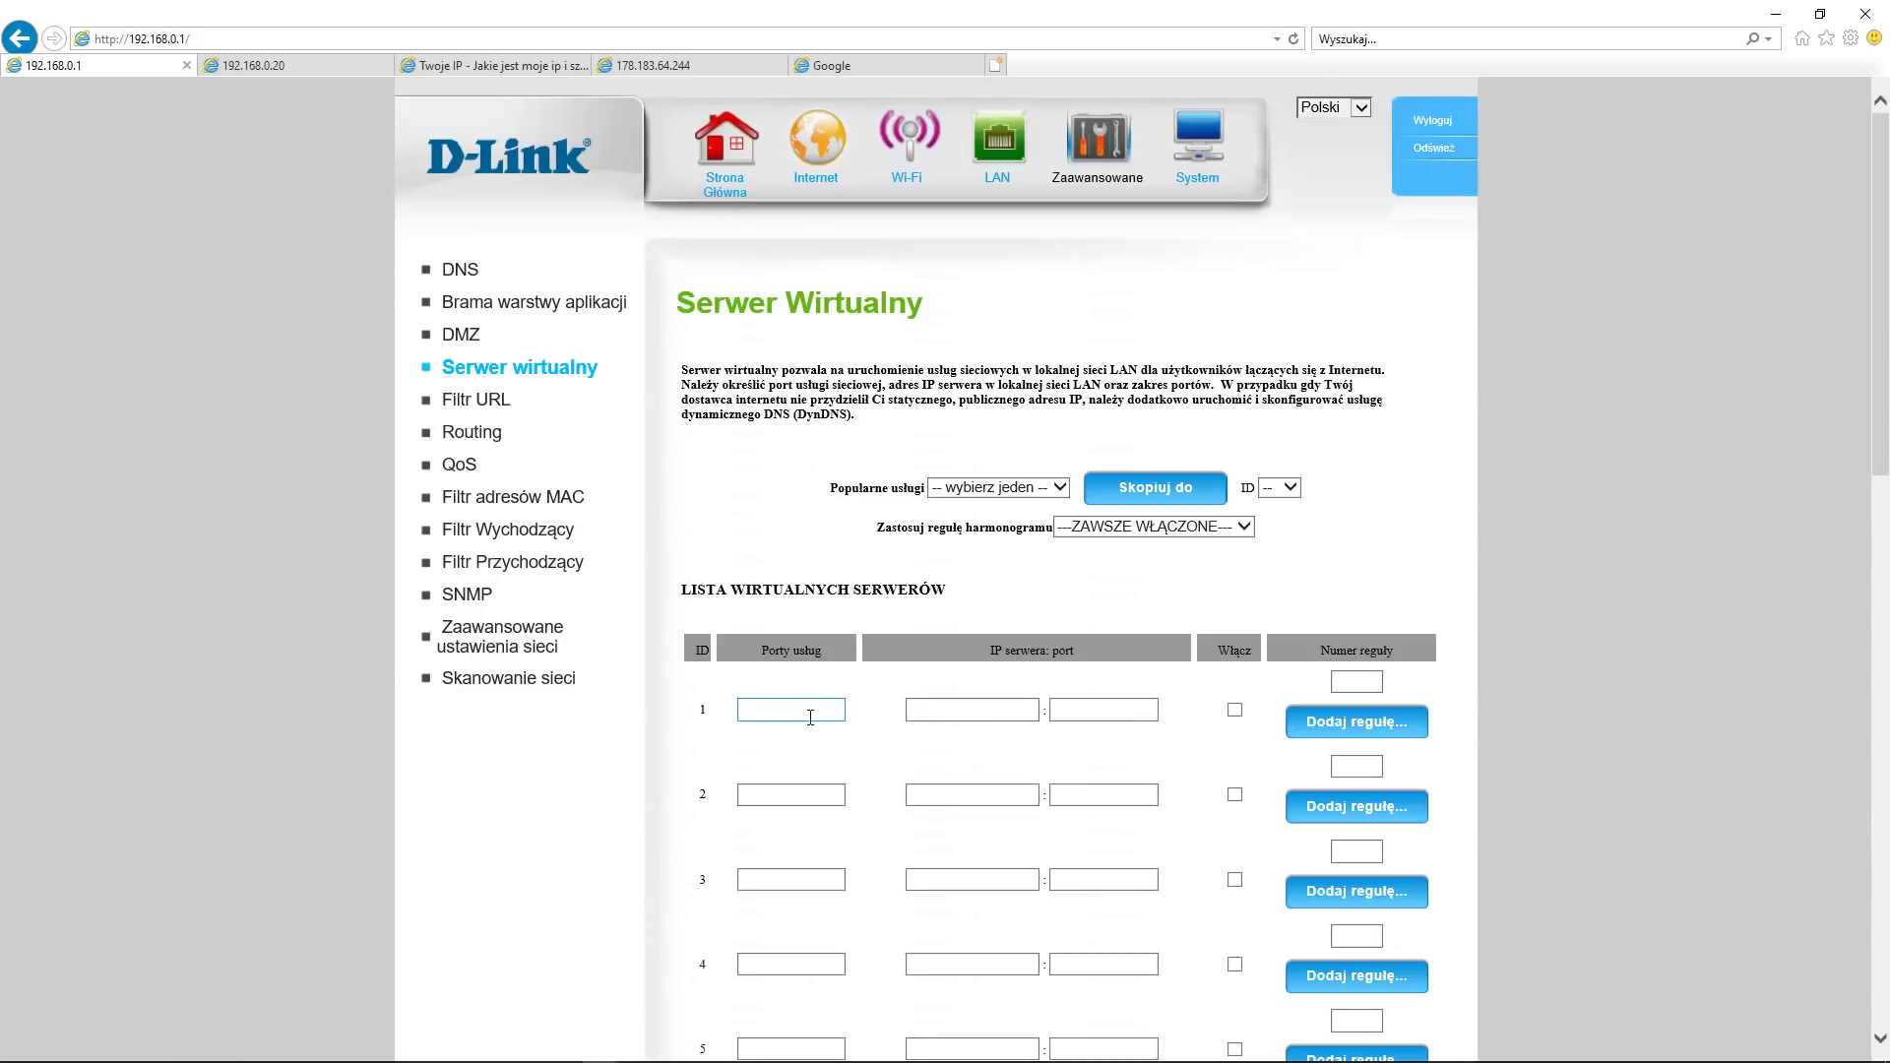
pyautogui.click(791, 705)
pyautogui.write('8881')
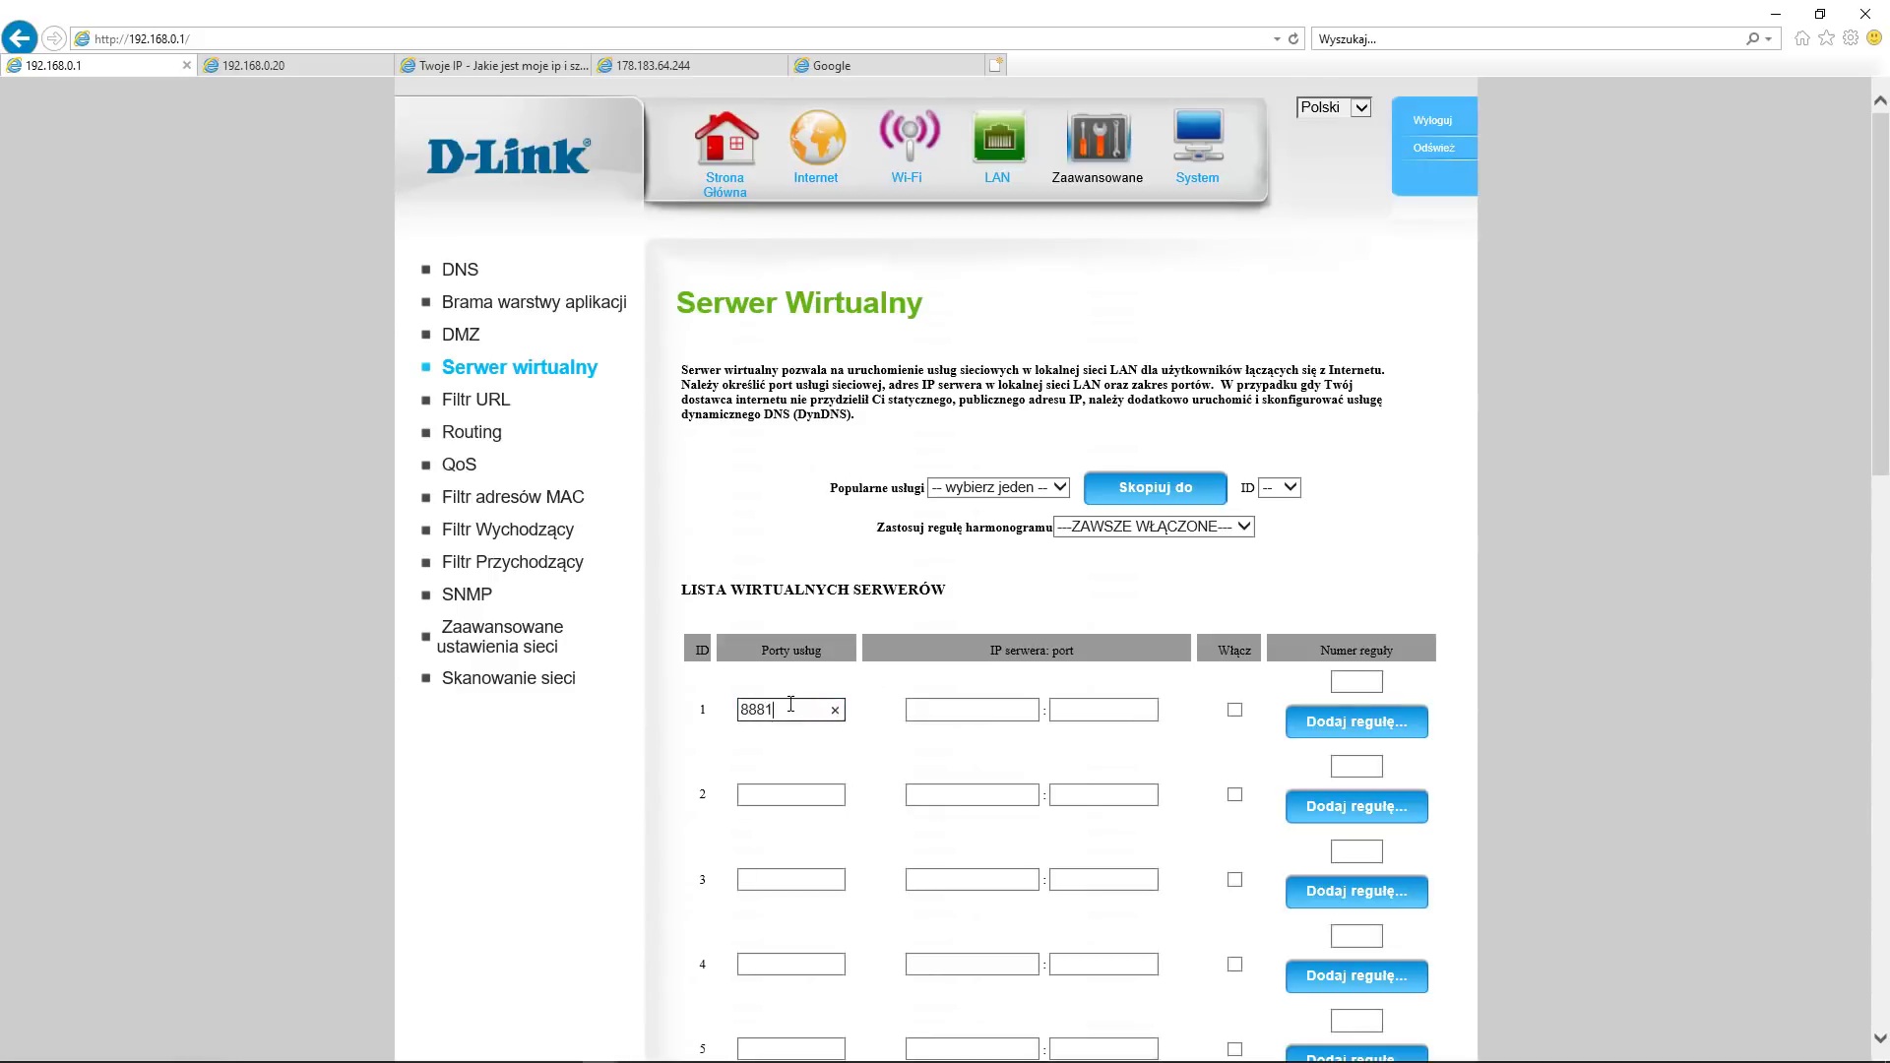
# Direct virtual server entry 1 to server IP 192.168.0.100 on port 8881 and enable the entry
pyautogui.press('Tab')
pyautogui.write('192.16')
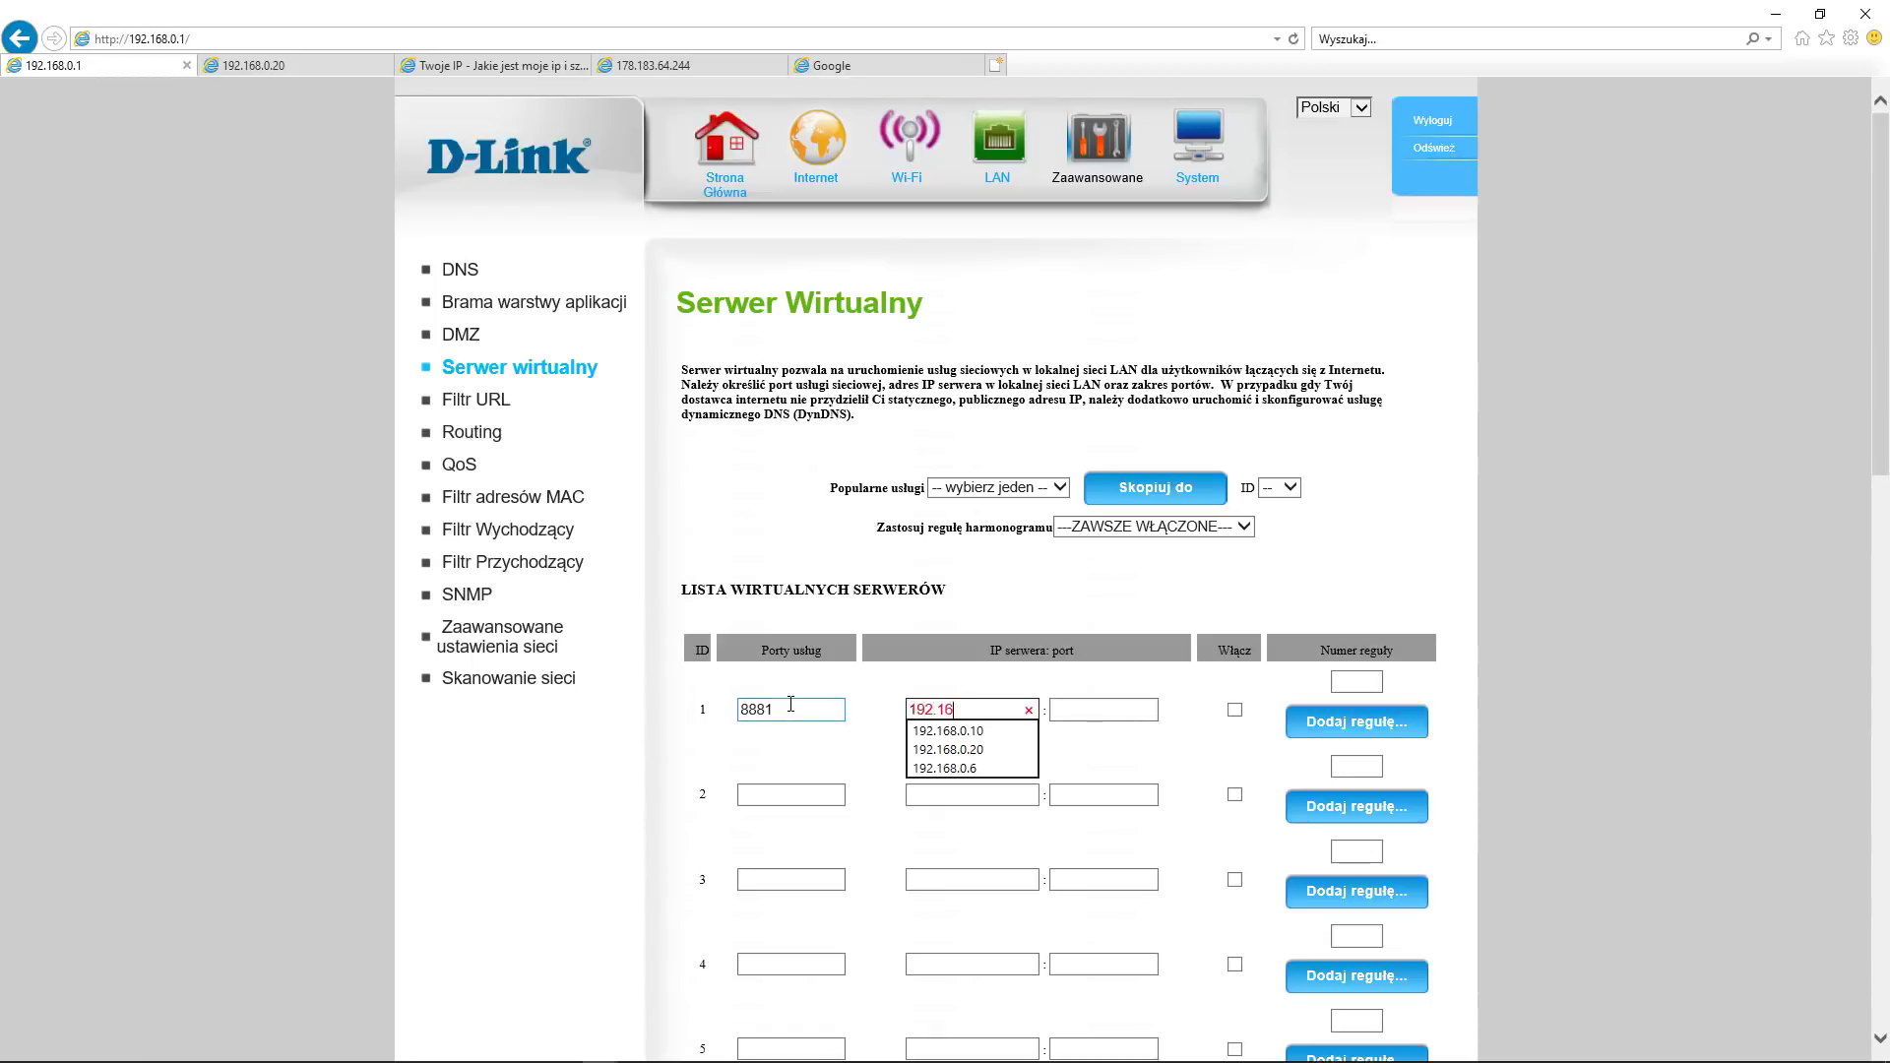
pyautogui.write('8.0.100')
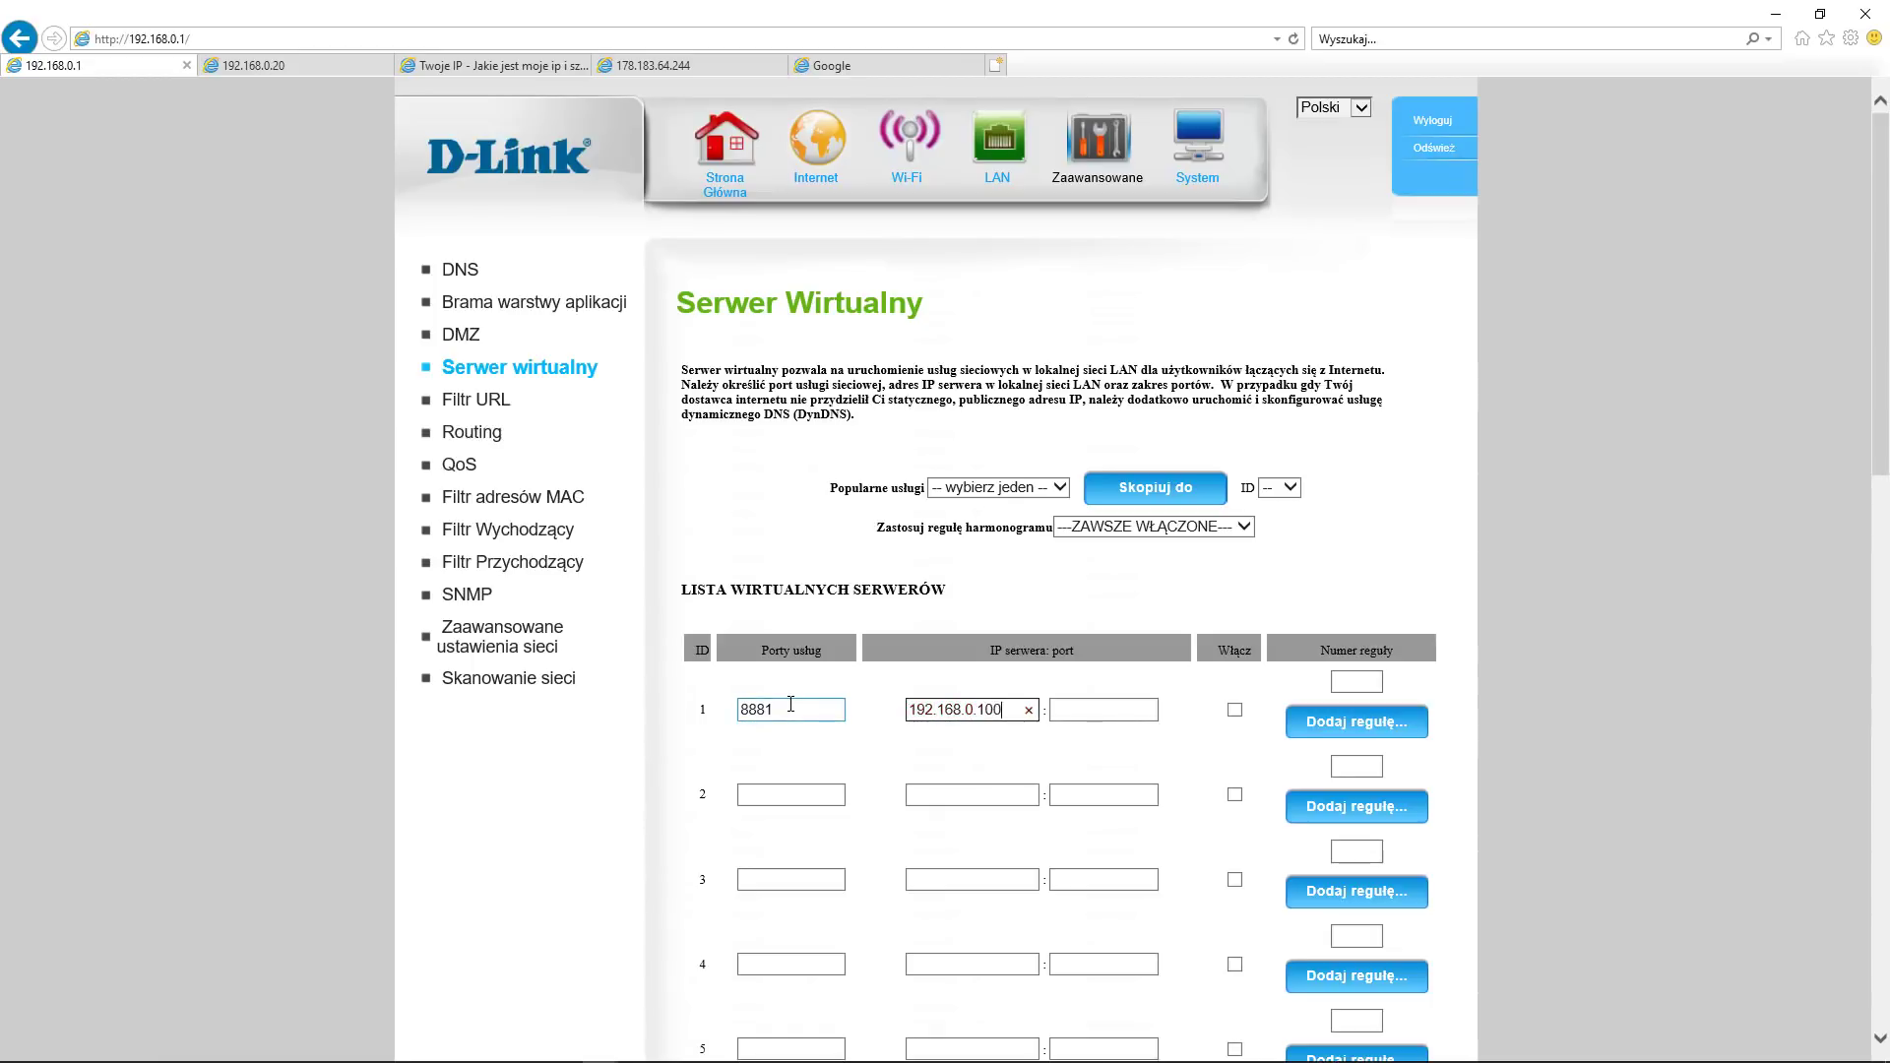
pyautogui.press('Tab')
pyautogui.write('888')
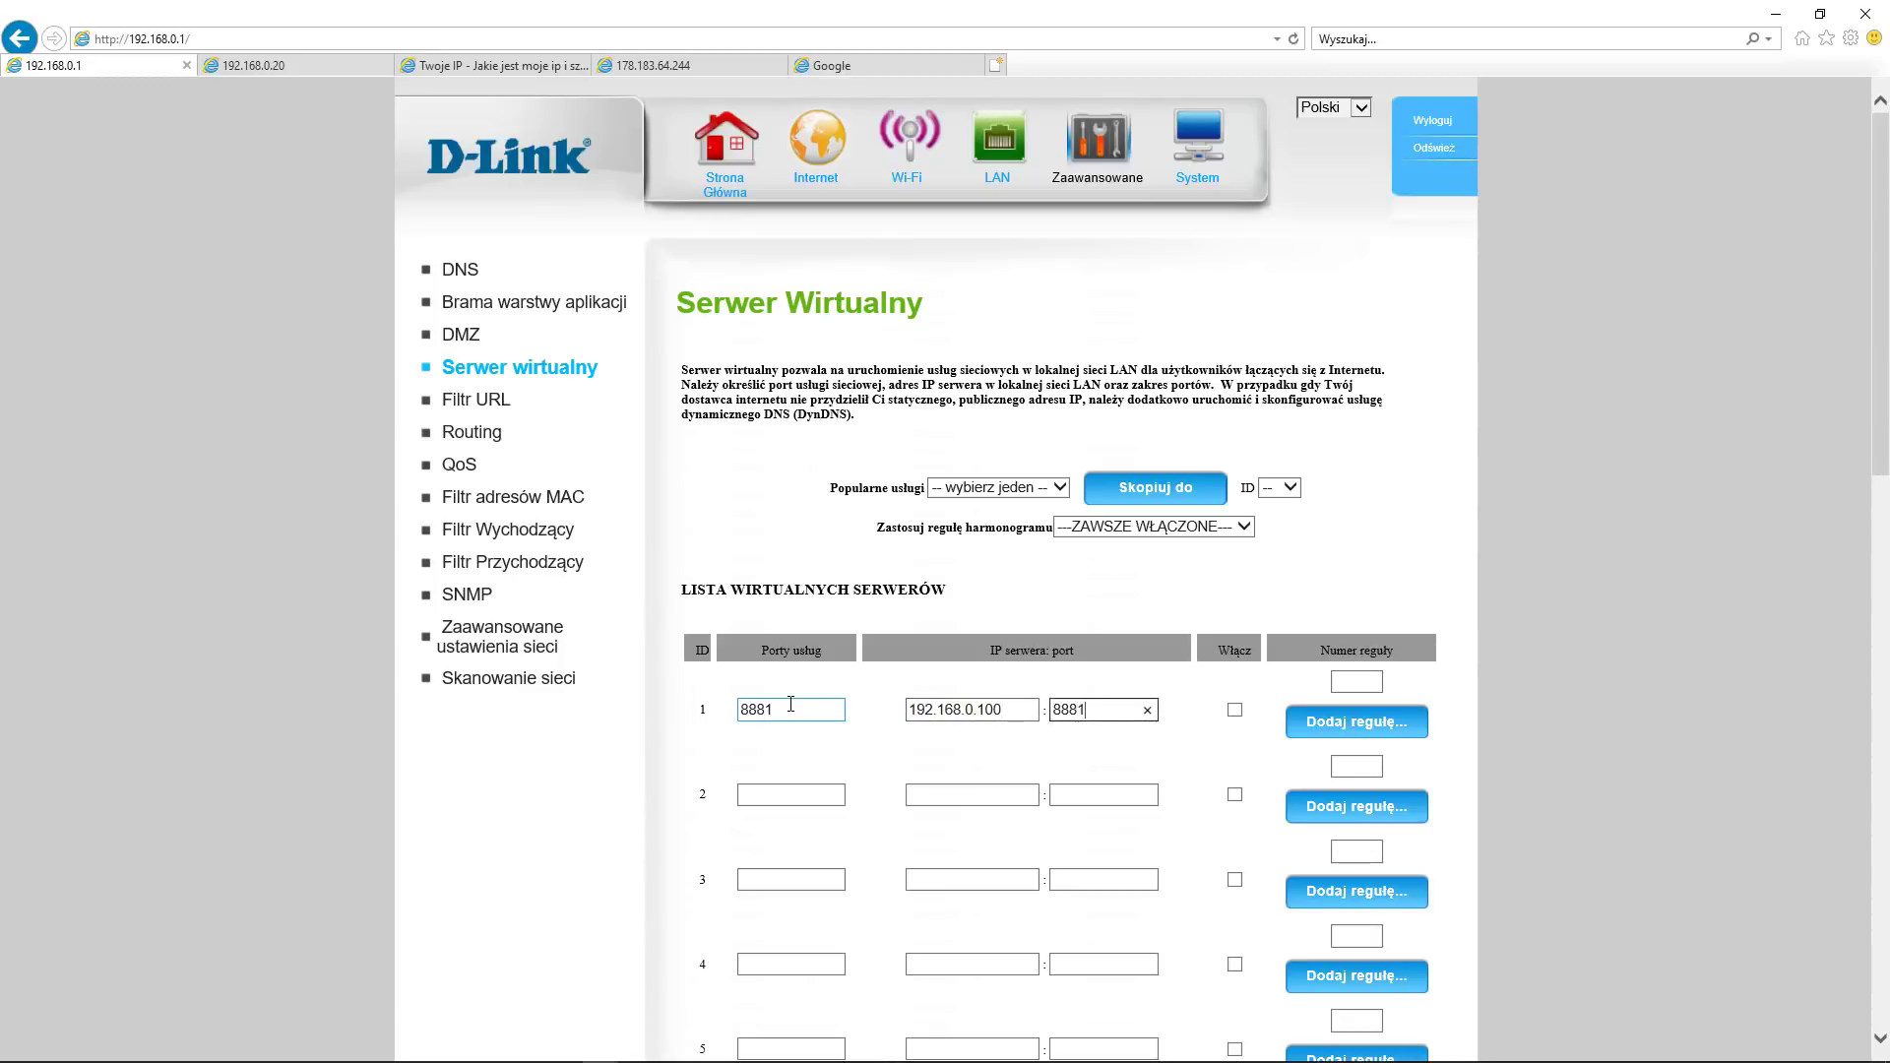
pyautogui.click(1235, 710)
# Look through the virtual server list and recheck the service port, server IP and server port of entry 1
pyautogui.moveTo(1887, 423); pyautogui.dragTo(1884, 989)
pyautogui.moveTo(1880, 917); pyautogui.dragTo(1872, 270)
pyautogui.click(784, 715)
pyautogui.click(1100, 711)
pyautogui.click(808, 716)
pyautogui.click(1020, 711)
pyautogui.moveTo(976, 710); pyautogui.dragTo(926, 734)
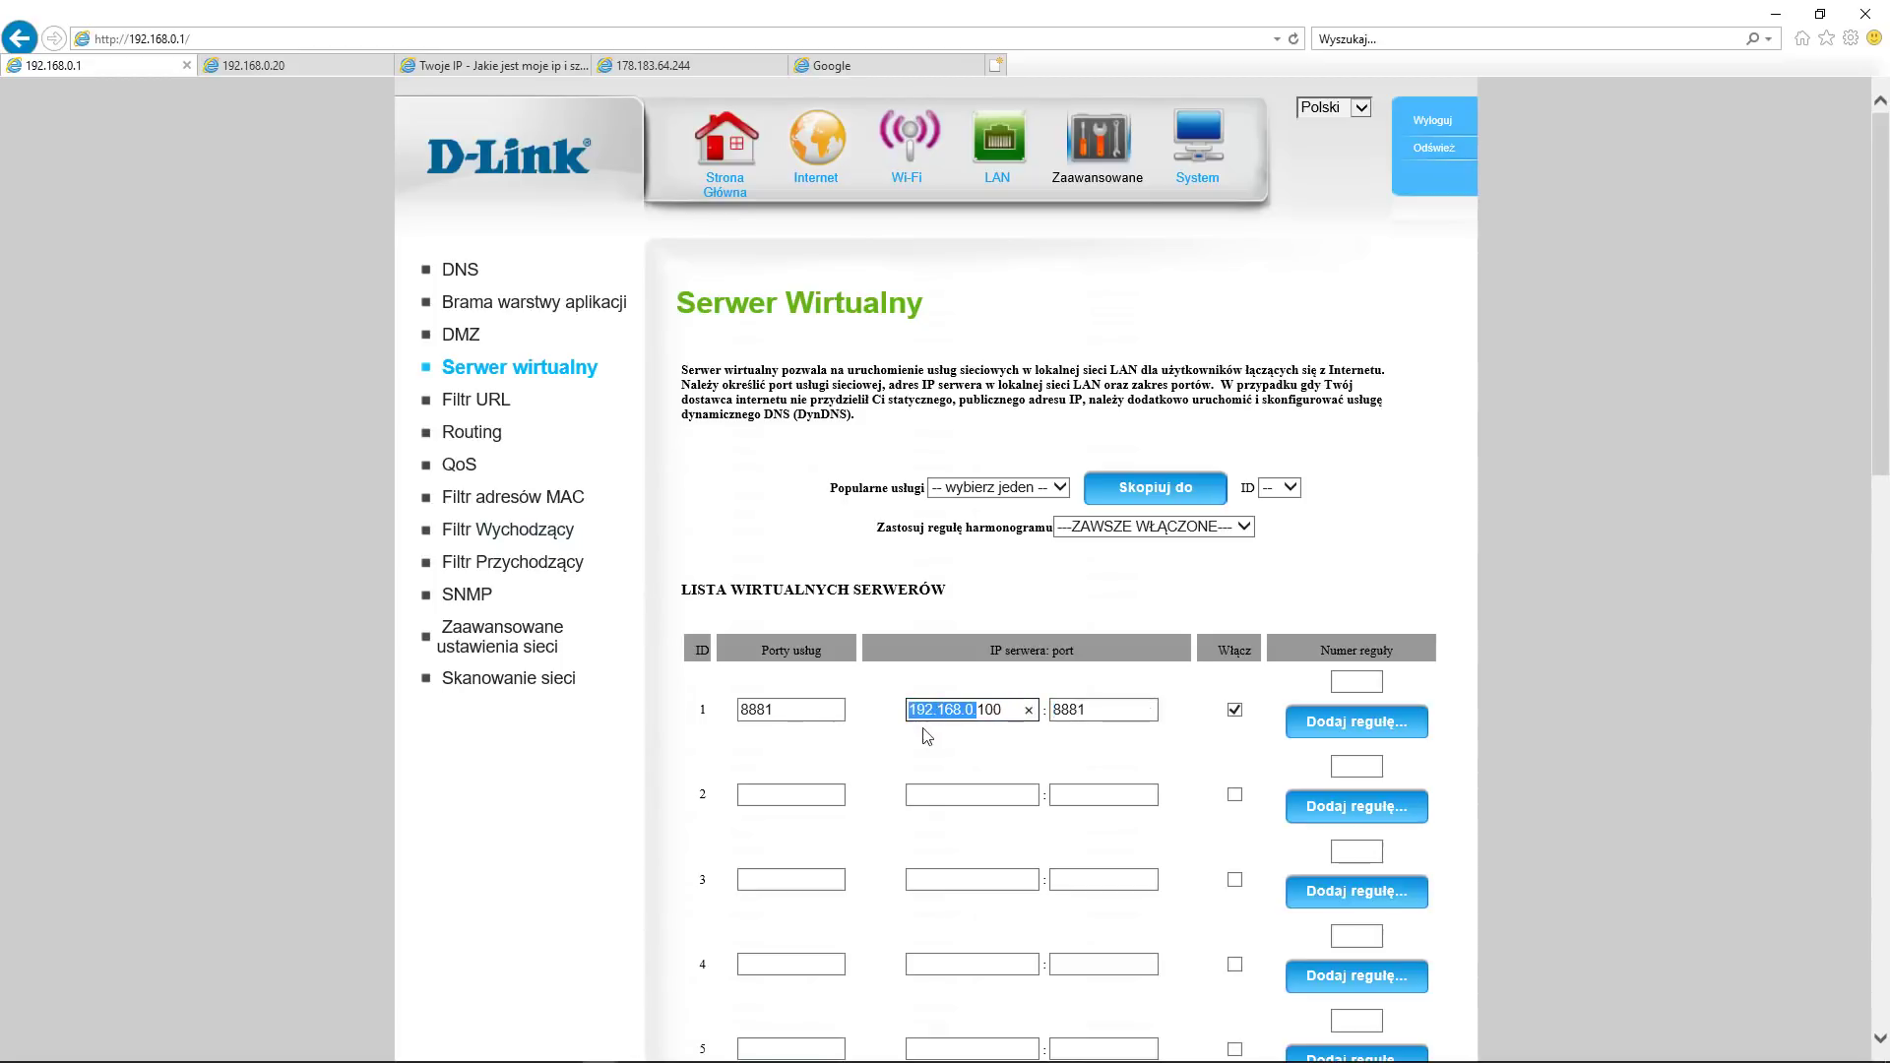
pyautogui.click(1113, 715)
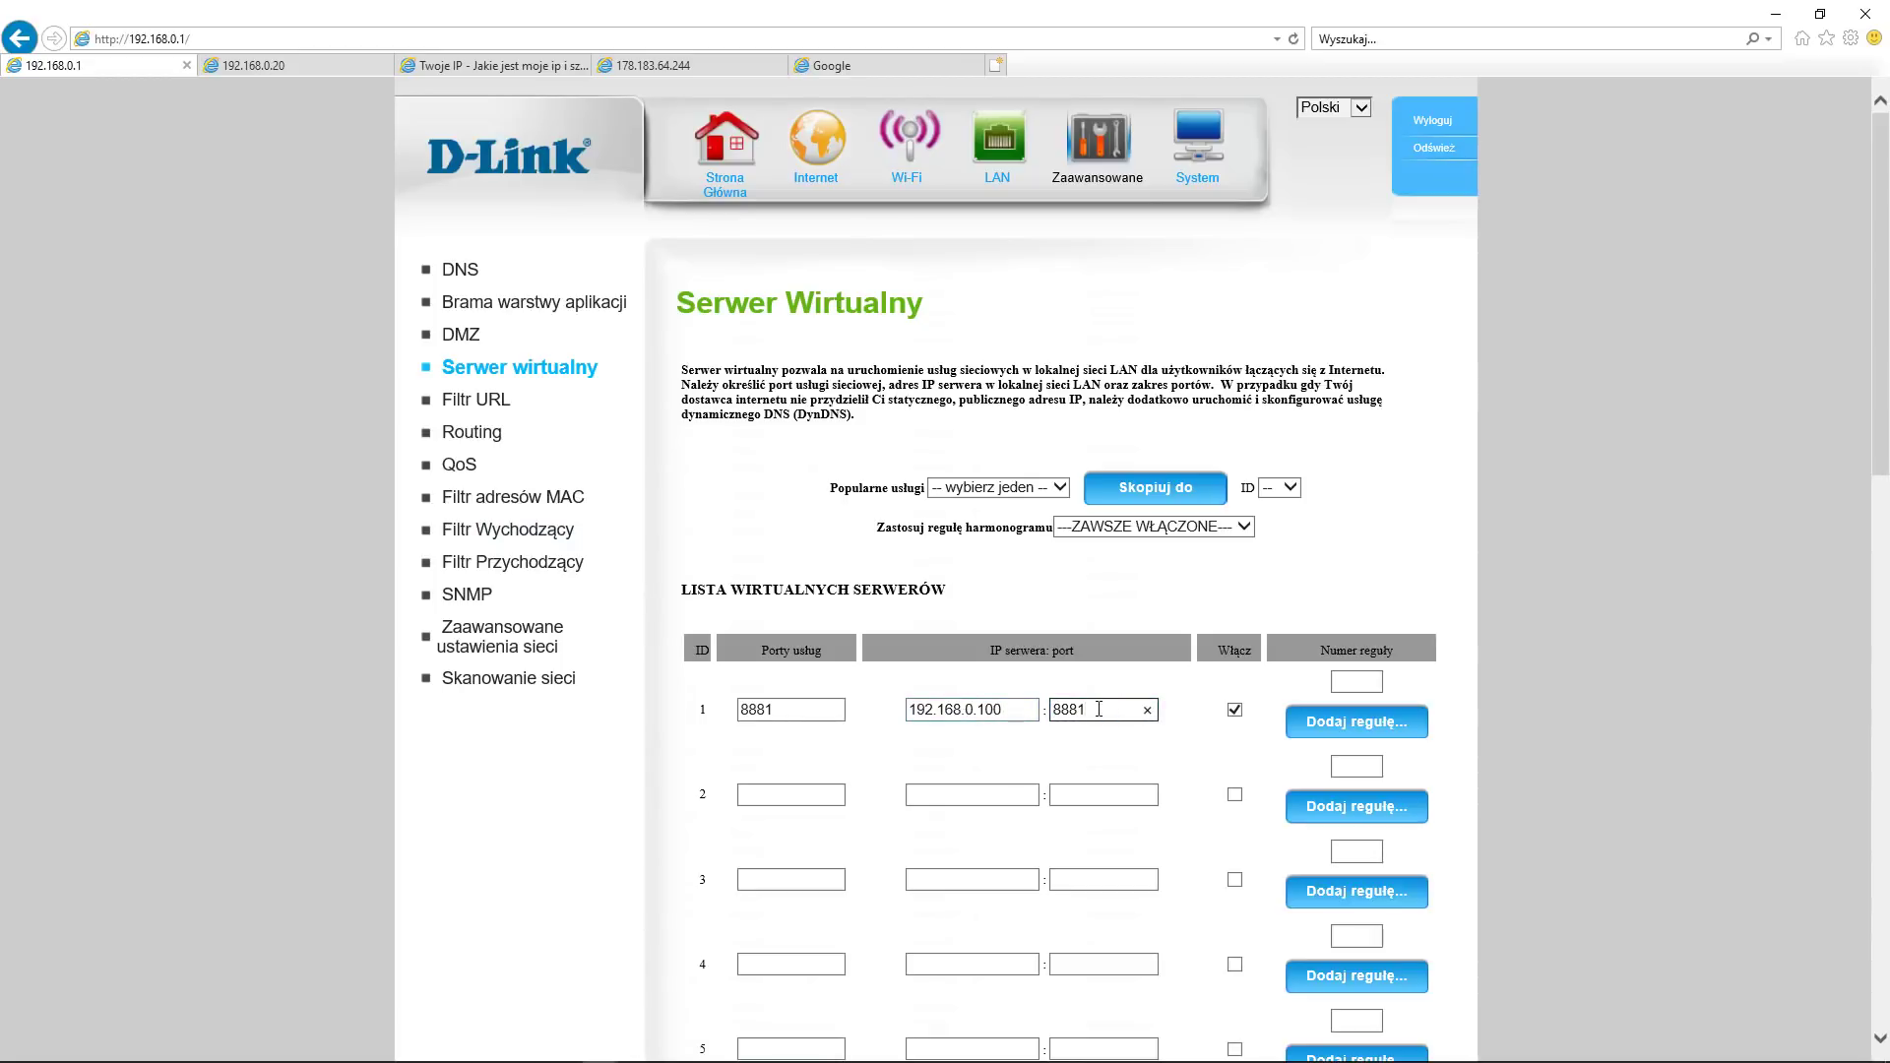
pyautogui.moveTo(1098, 708); pyautogui.dragTo(1031, 719)
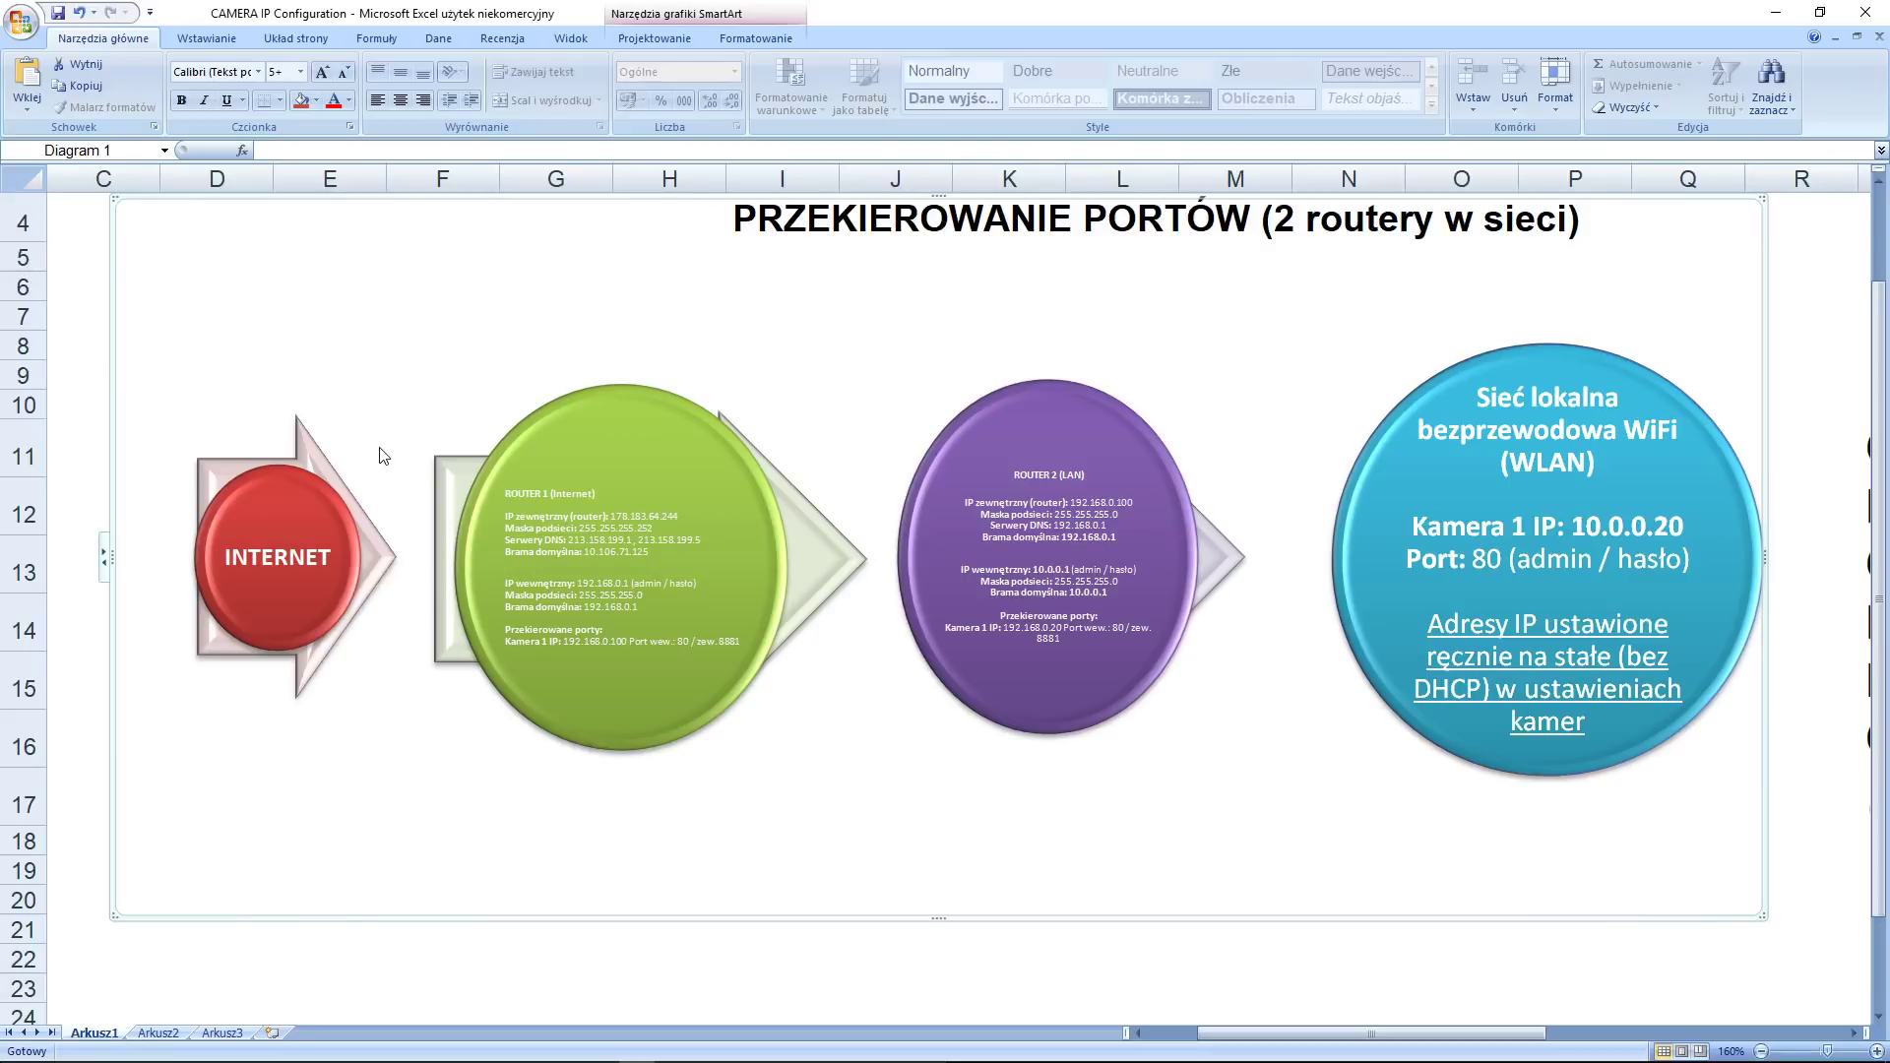
# Trace the connection in the Excel diagram from the WLAN camera through Router 2 to Router 1
pyautogui.click(1707, 451)
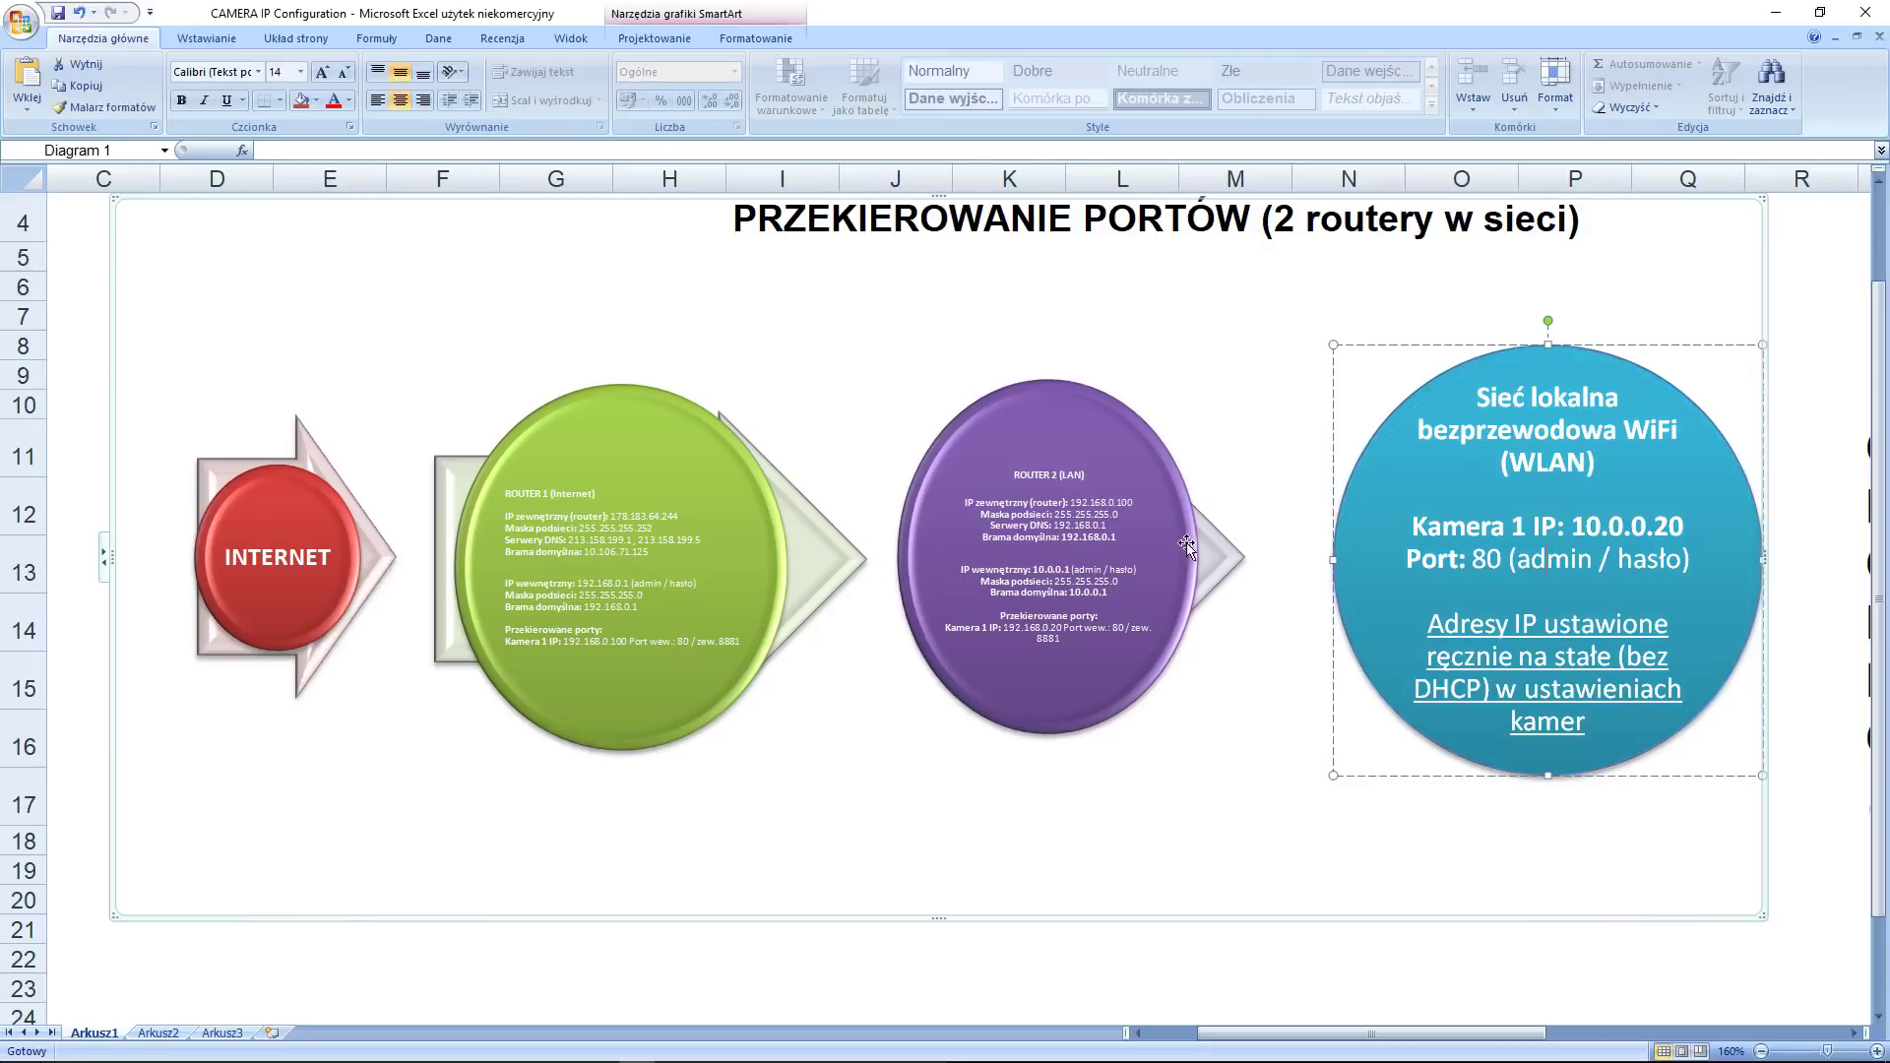
pyautogui.click(1037, 547)
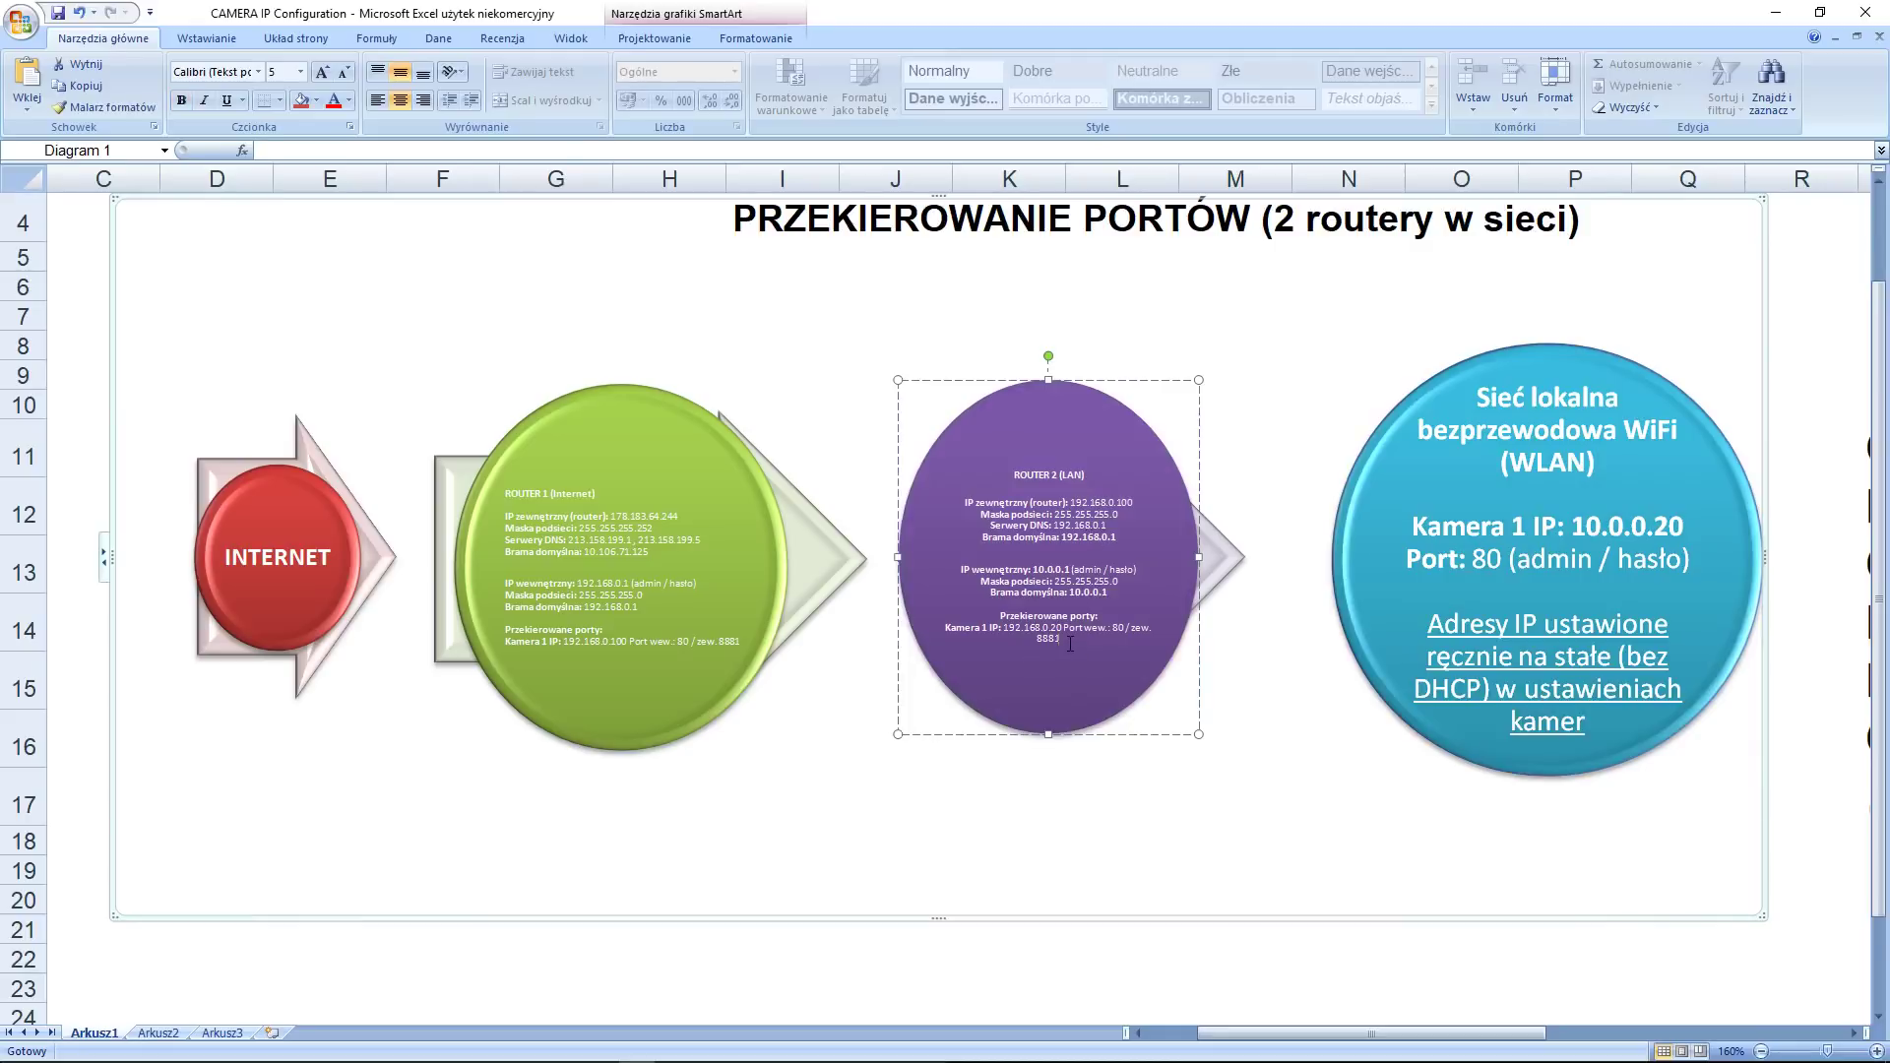
pyautogui.click(652, 554)
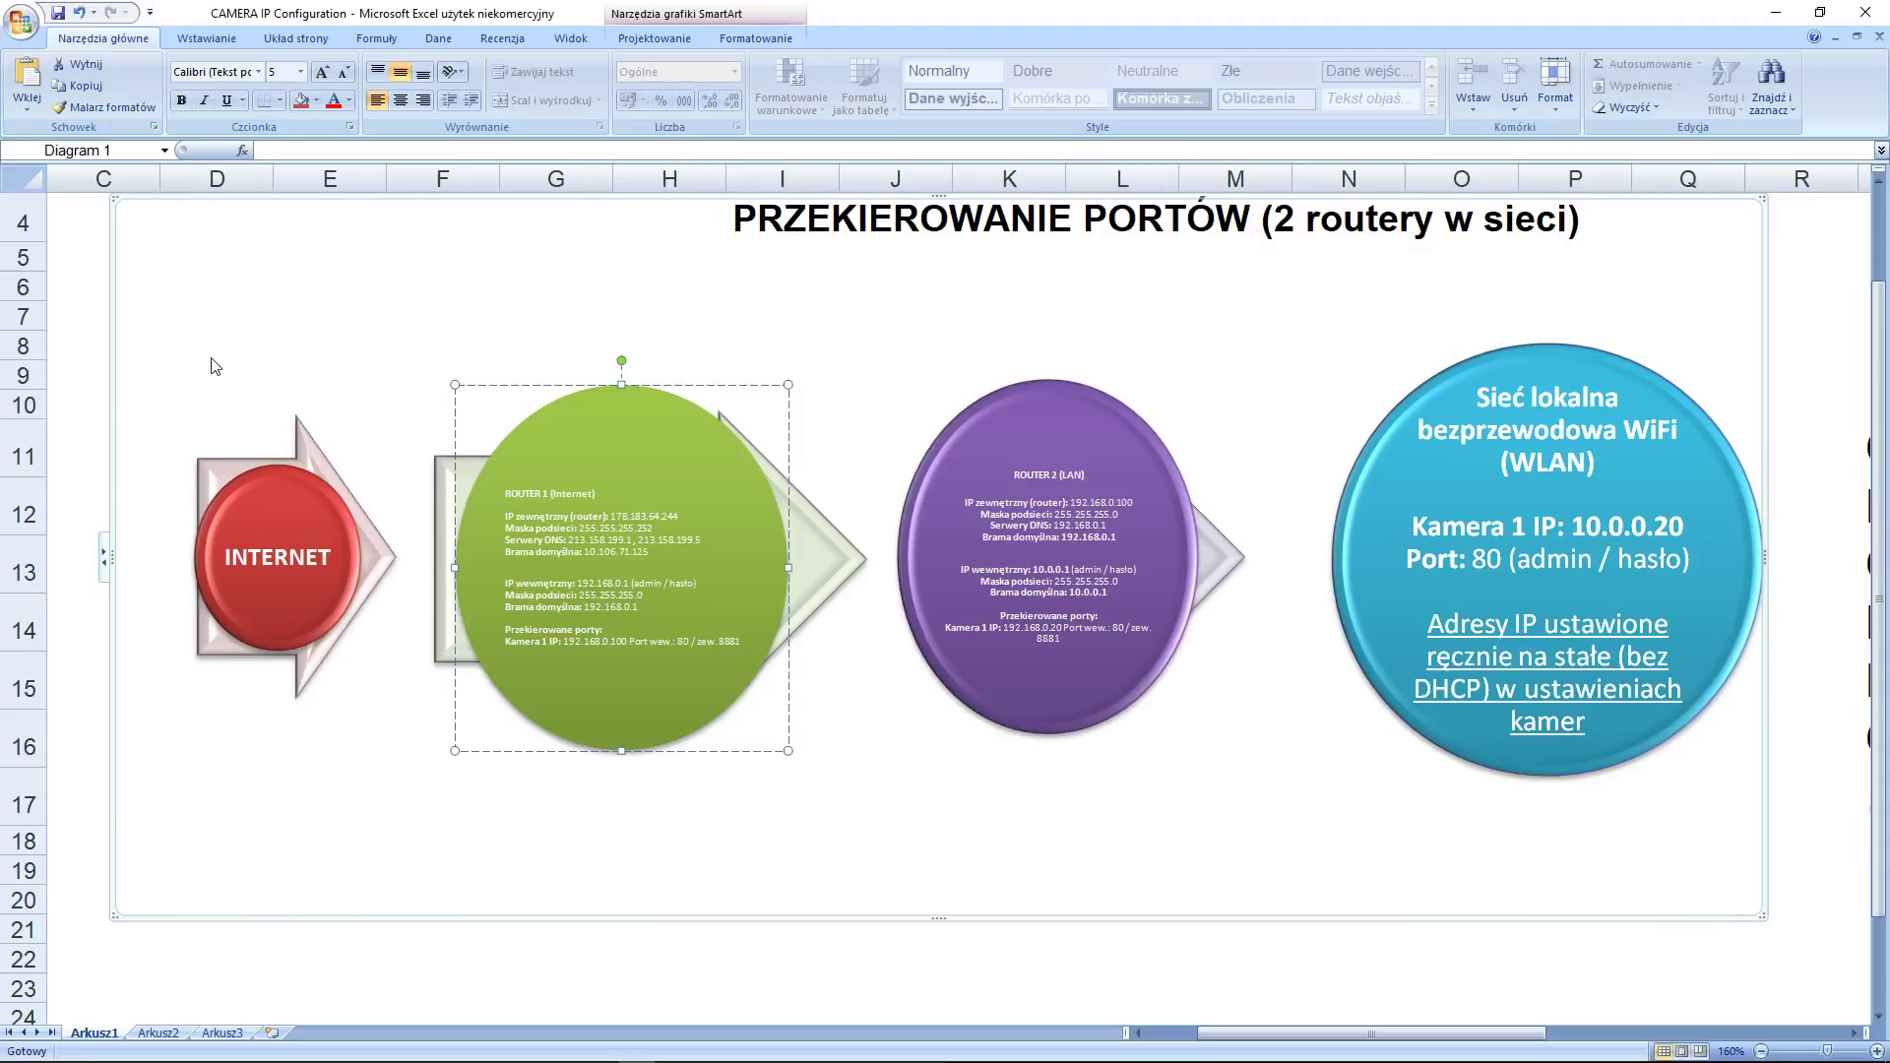
pyautogui.hotkey('alt', 'Tab')
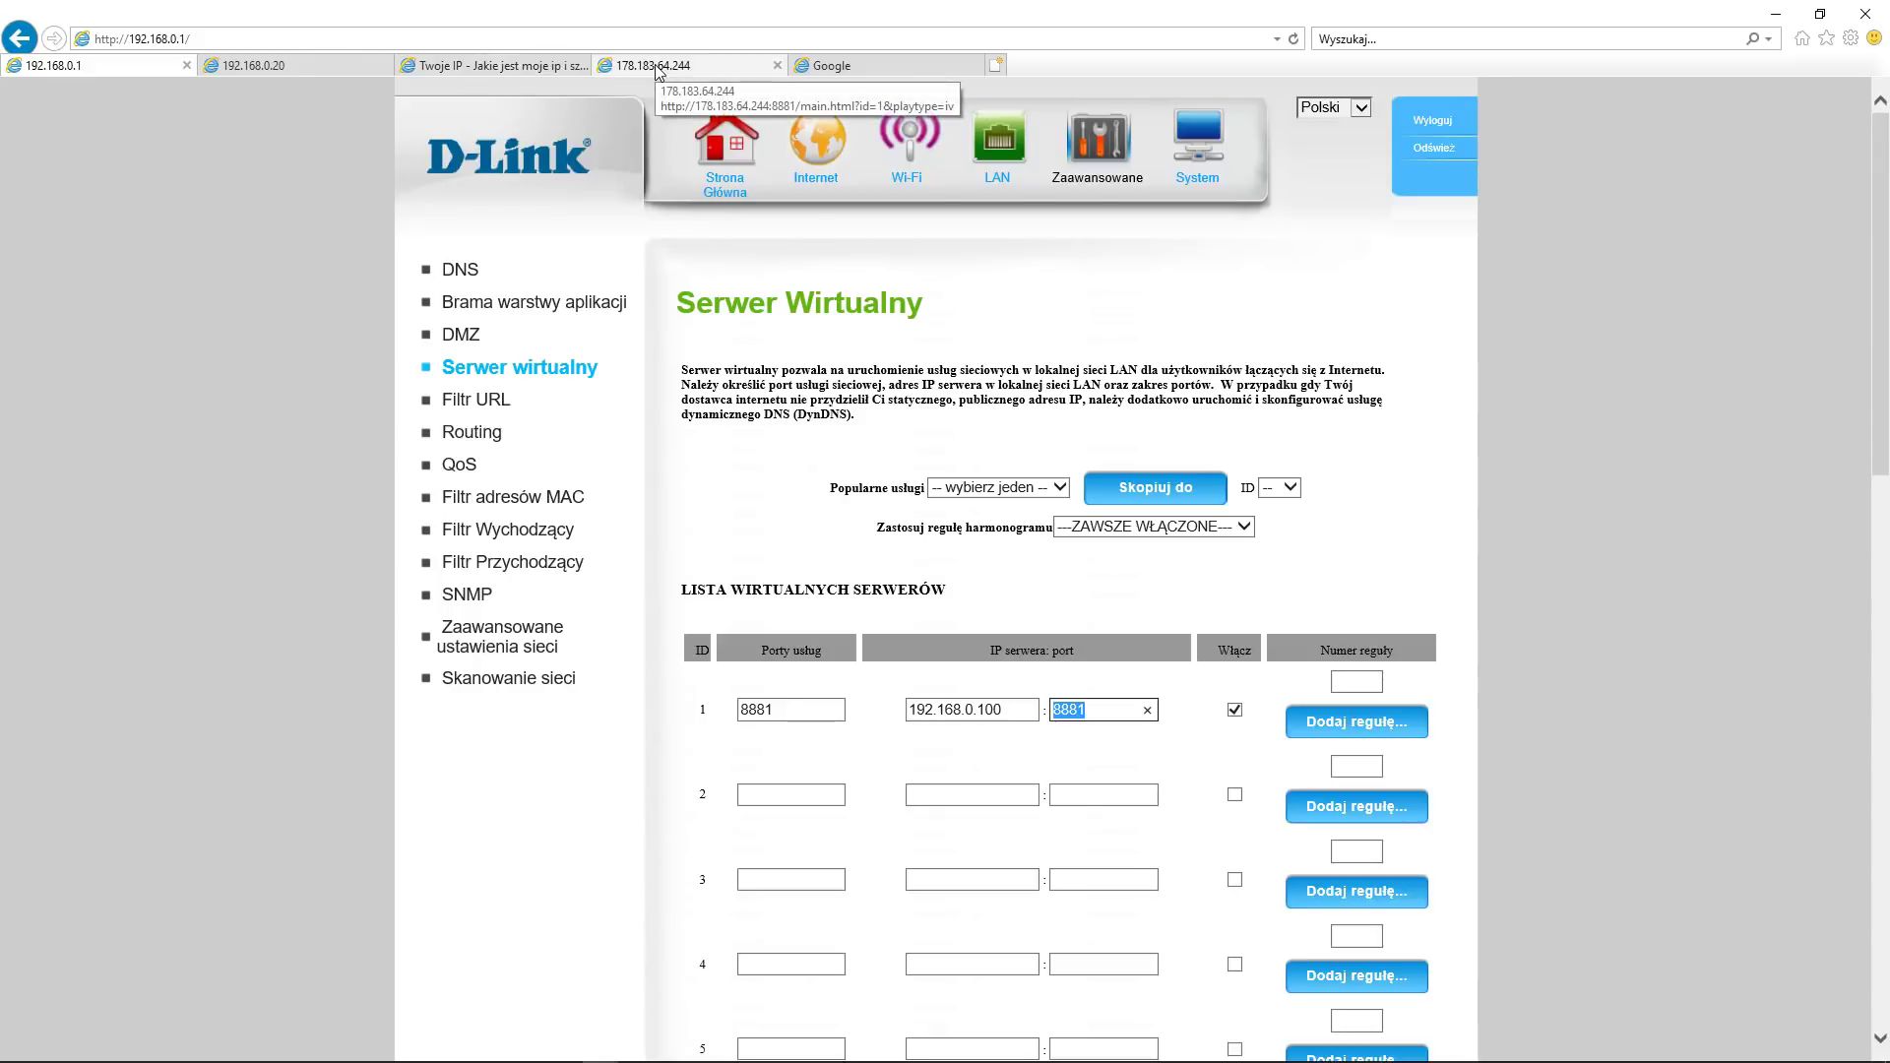
pyautogui.hotkey('alt', 'Tab')
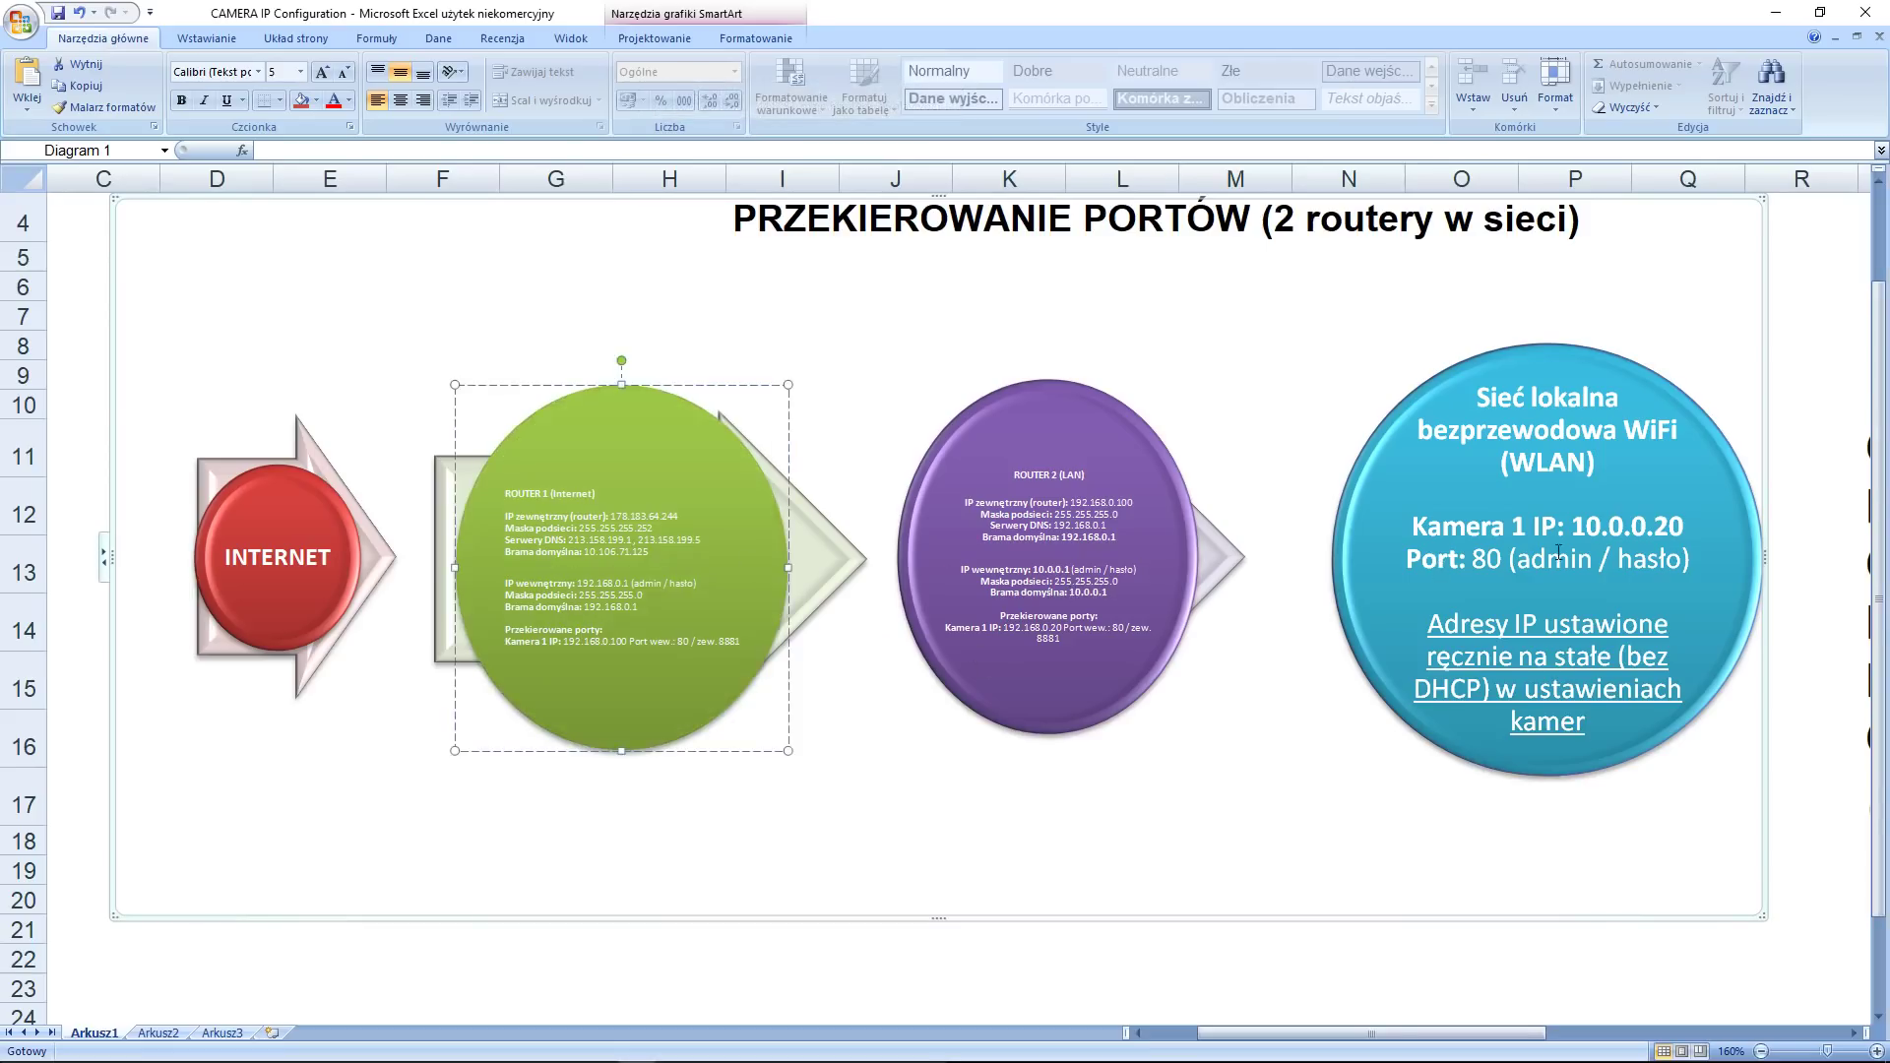
pyautogui.hotkey('alt', 'Tab')
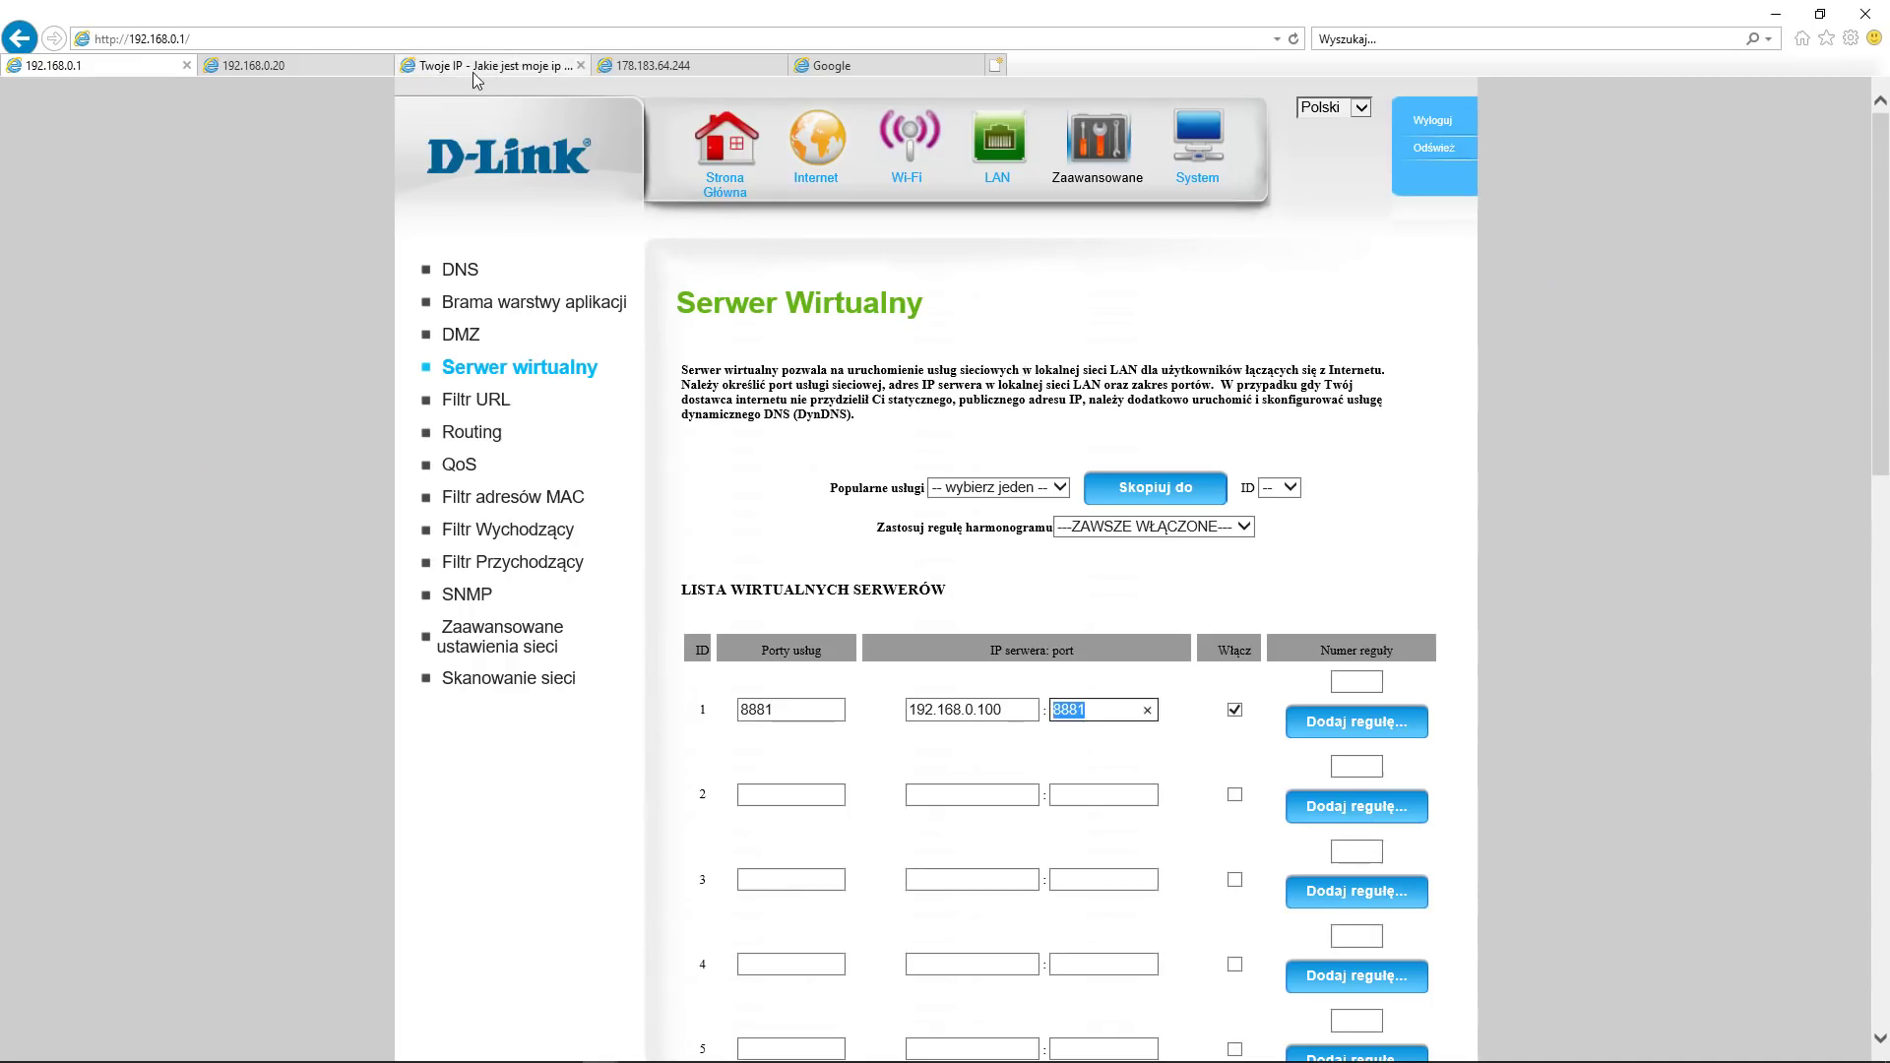
# View the camera's live page opened through the external address on port 8881 and compare its IP with the Twoje IP page
pyautogui.click(622, 64)
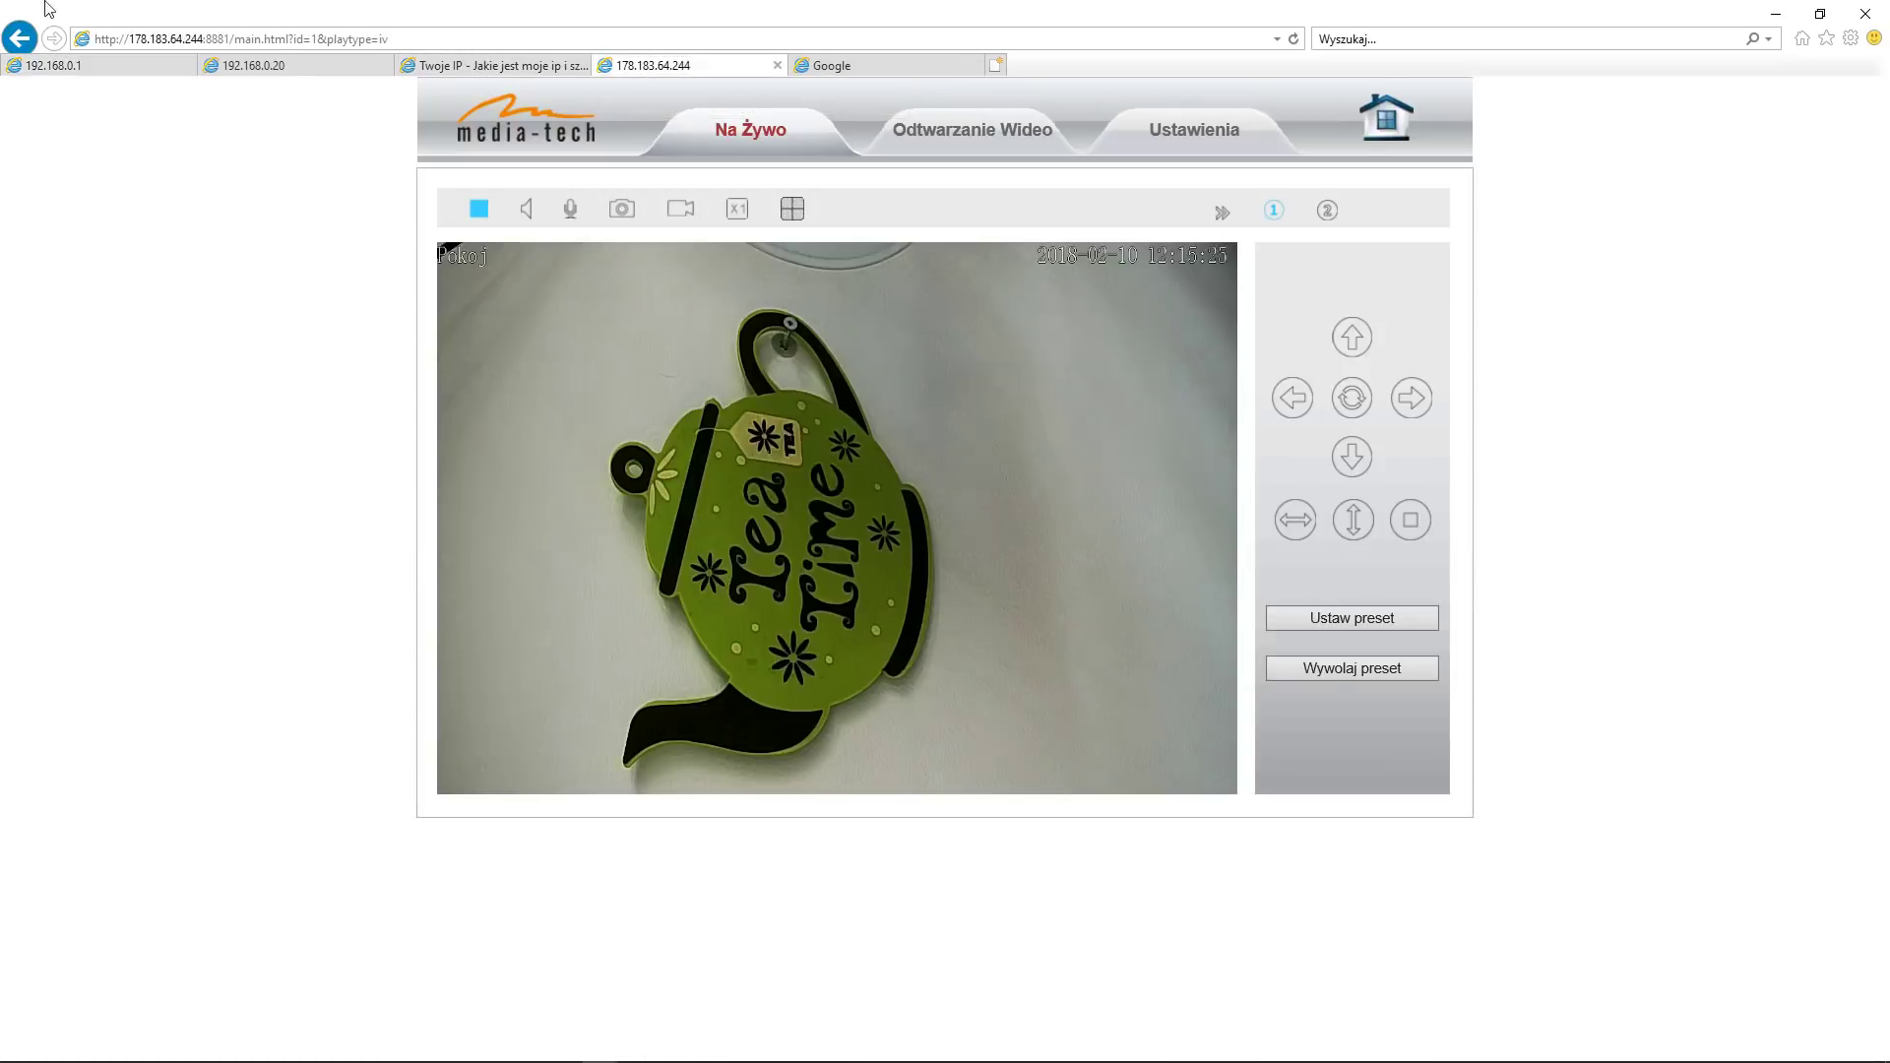
pyautogui.click(138, 44)
pyautogui.click(139, 45)
pyautogui.moveTo(191, 39); pyautogui.dragTo(196, 37)
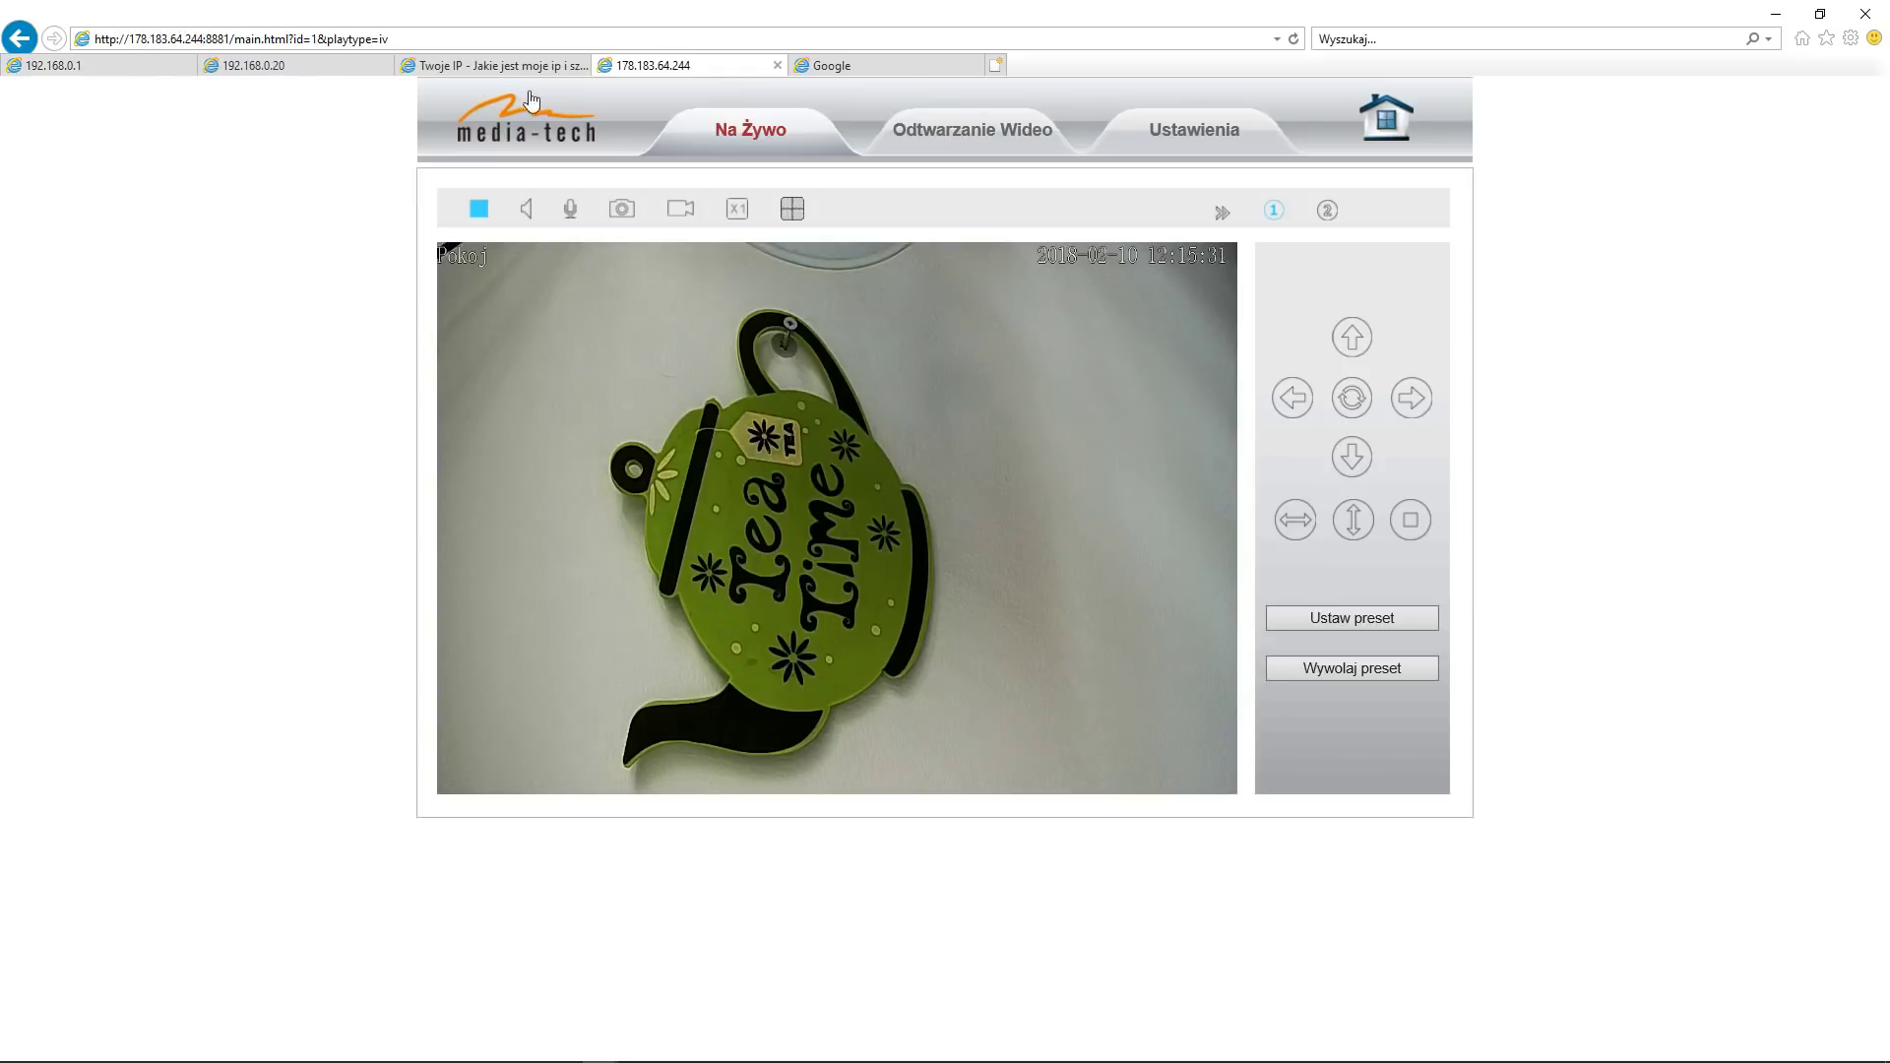
pyautogui.click(497, 65)
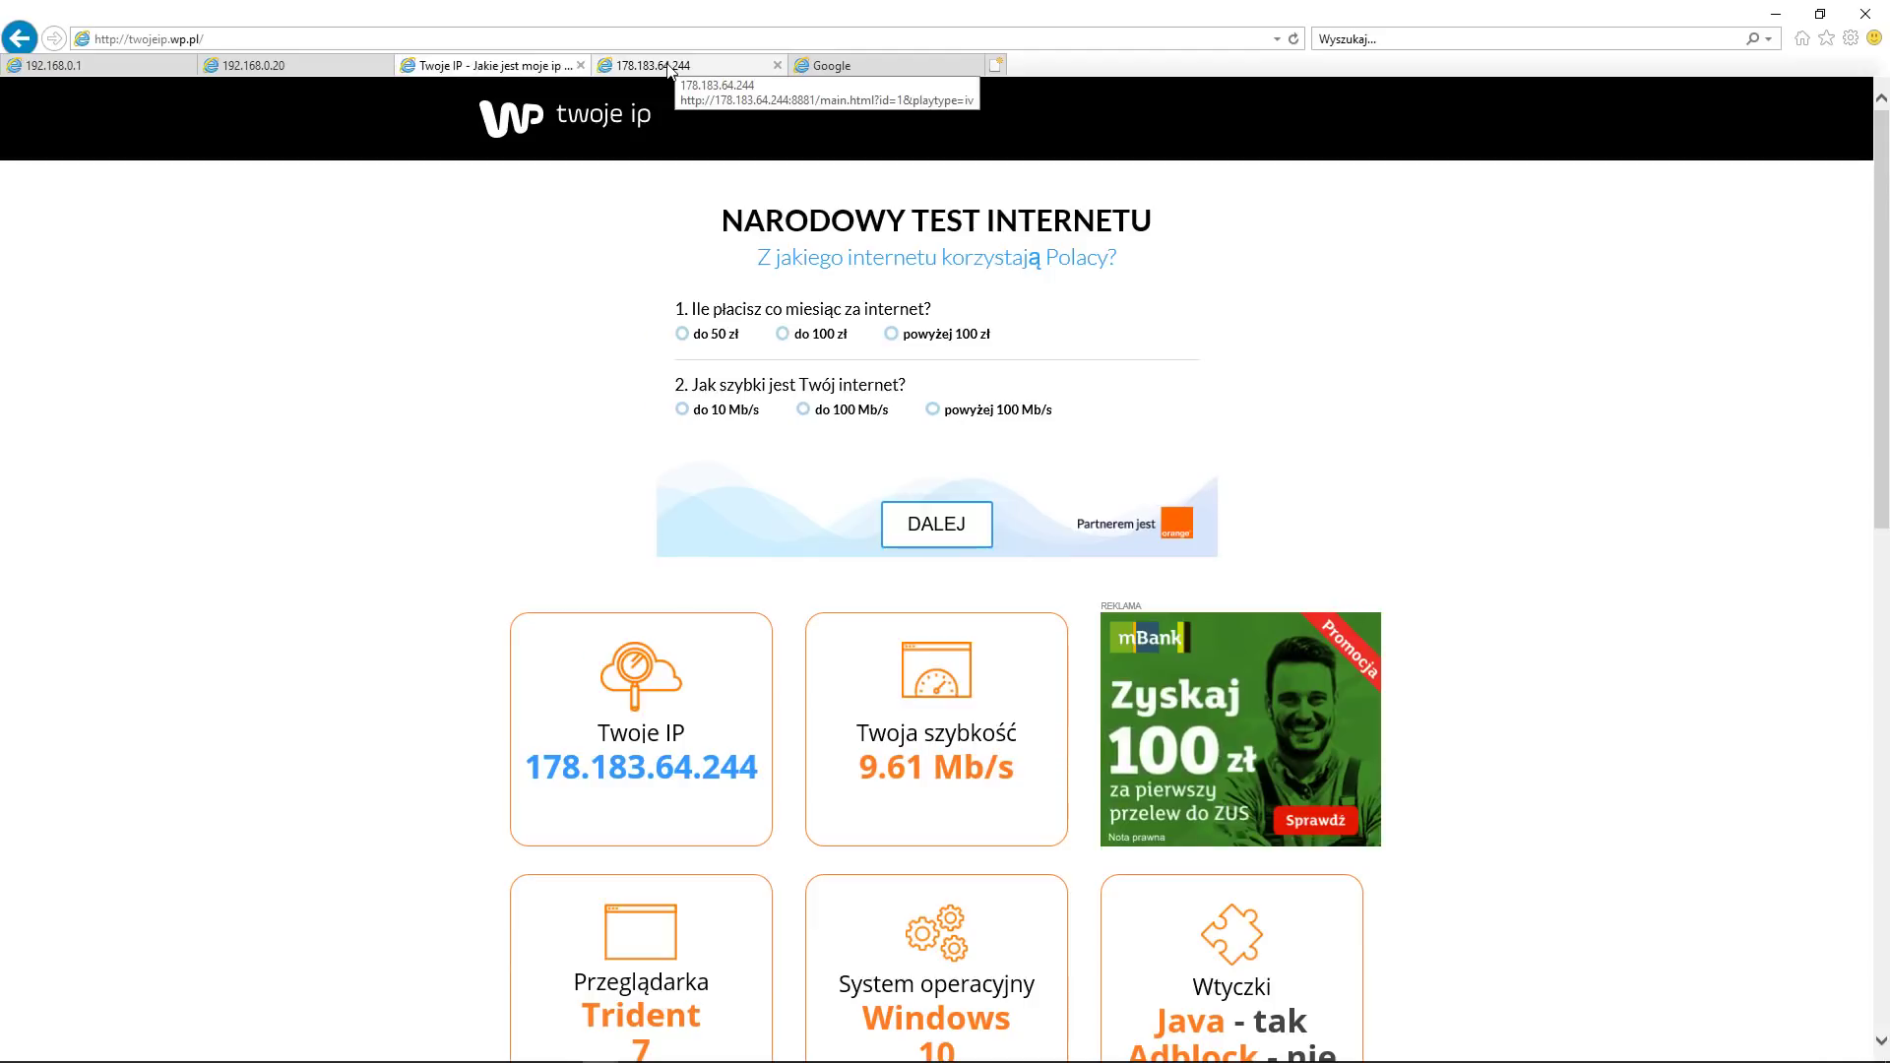
pyautogui.click(669, 66)
pyautogui.click(107, 43)
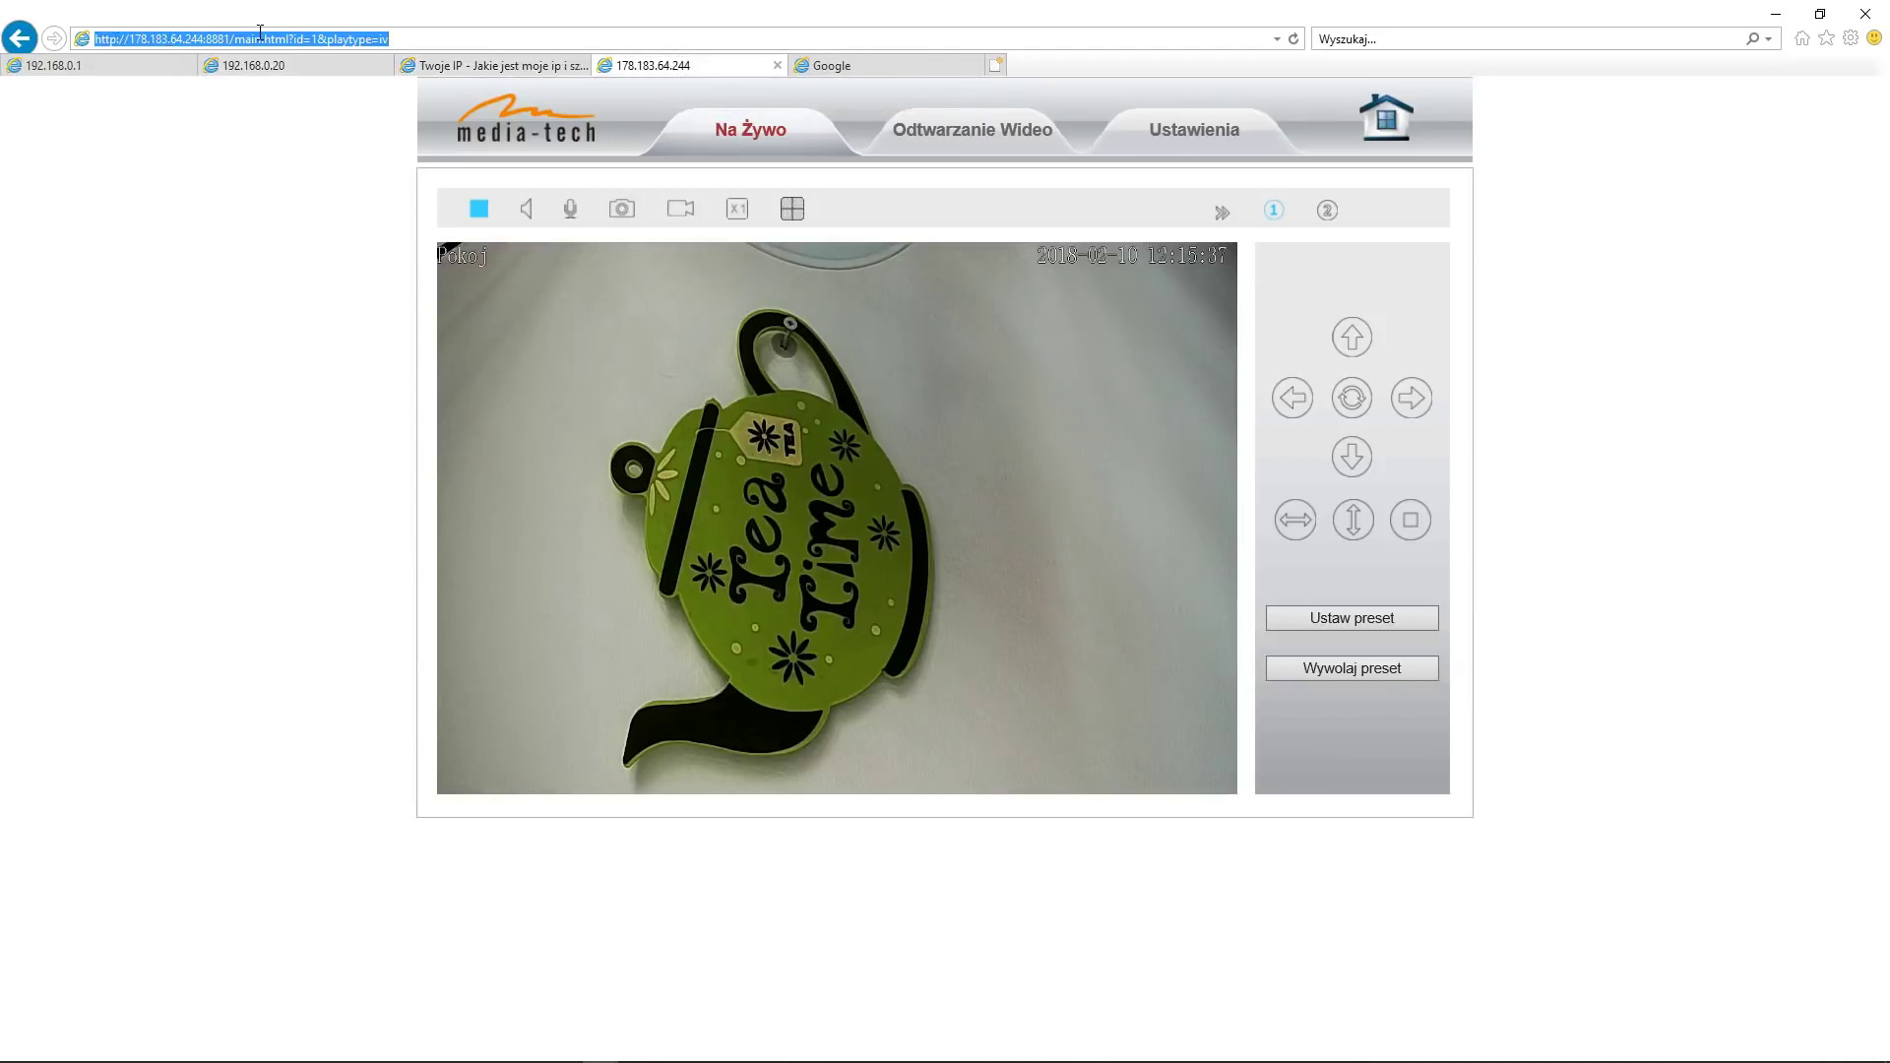
pyautogui.write('http:')
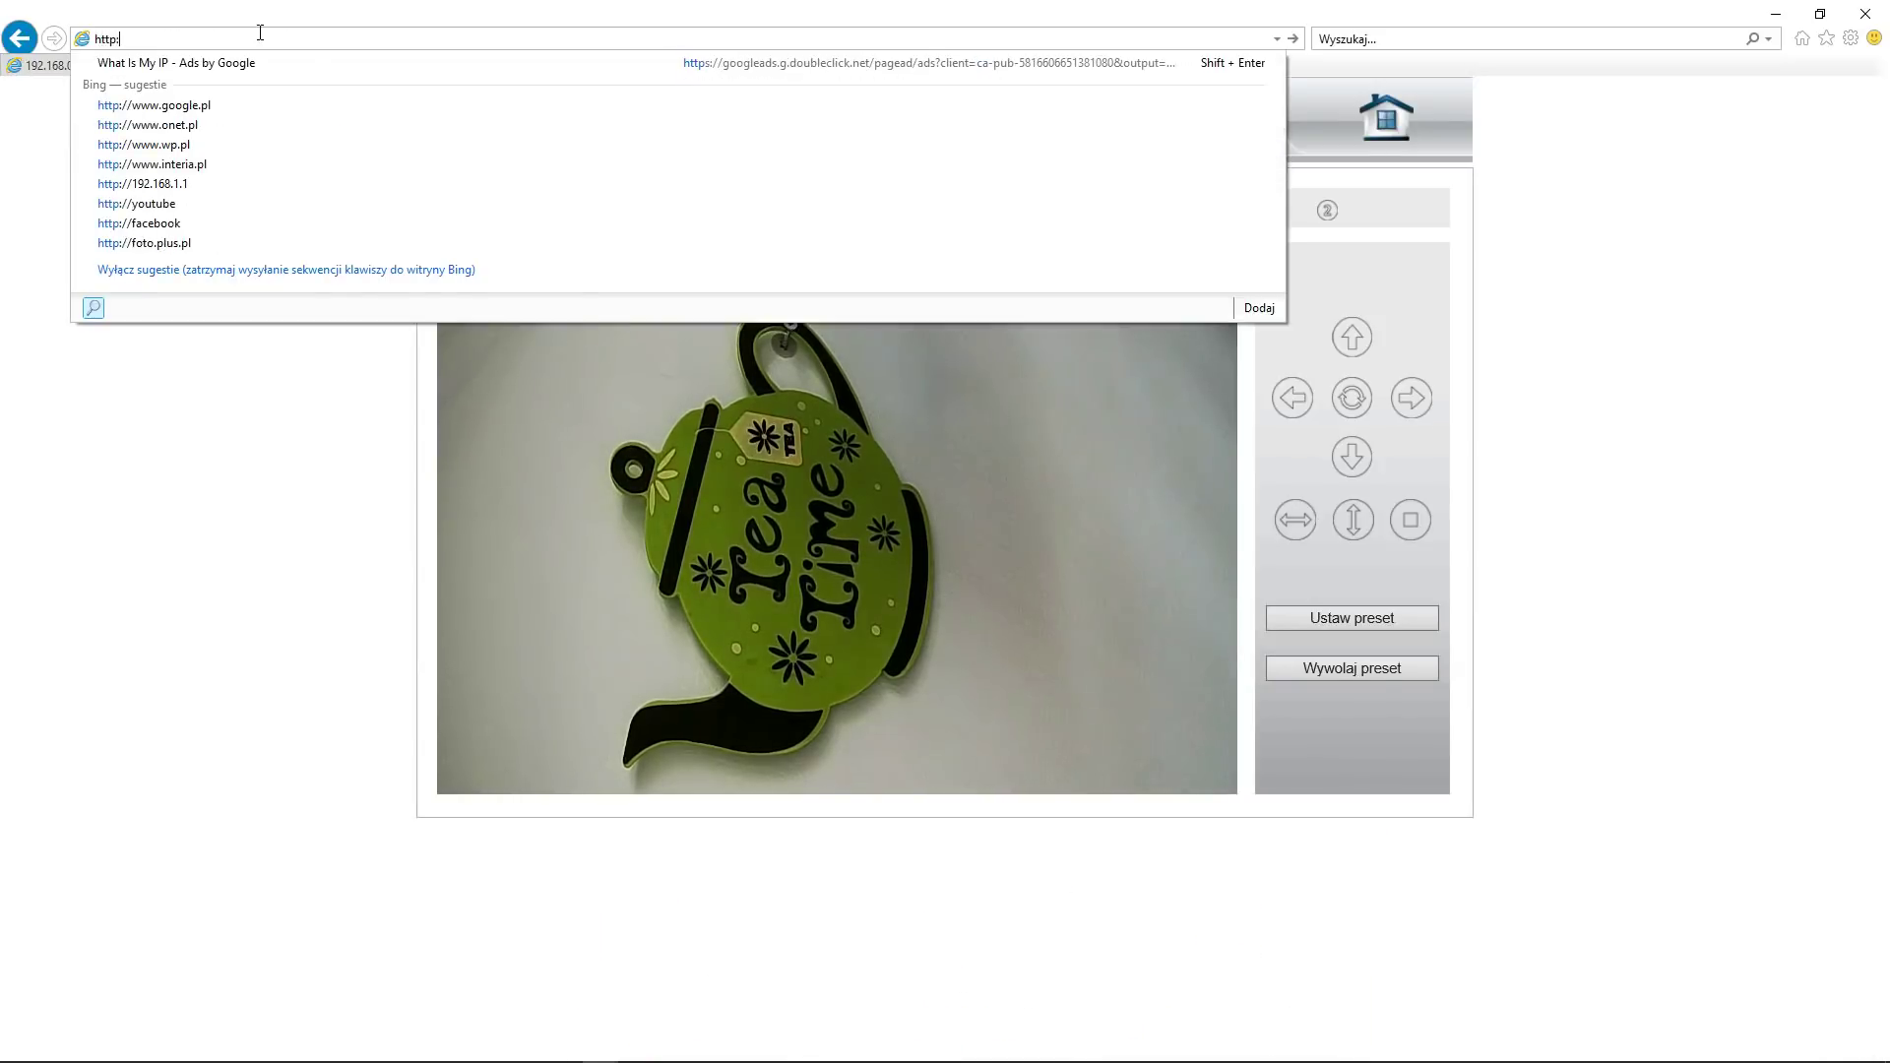
pyautogui.write('//178')
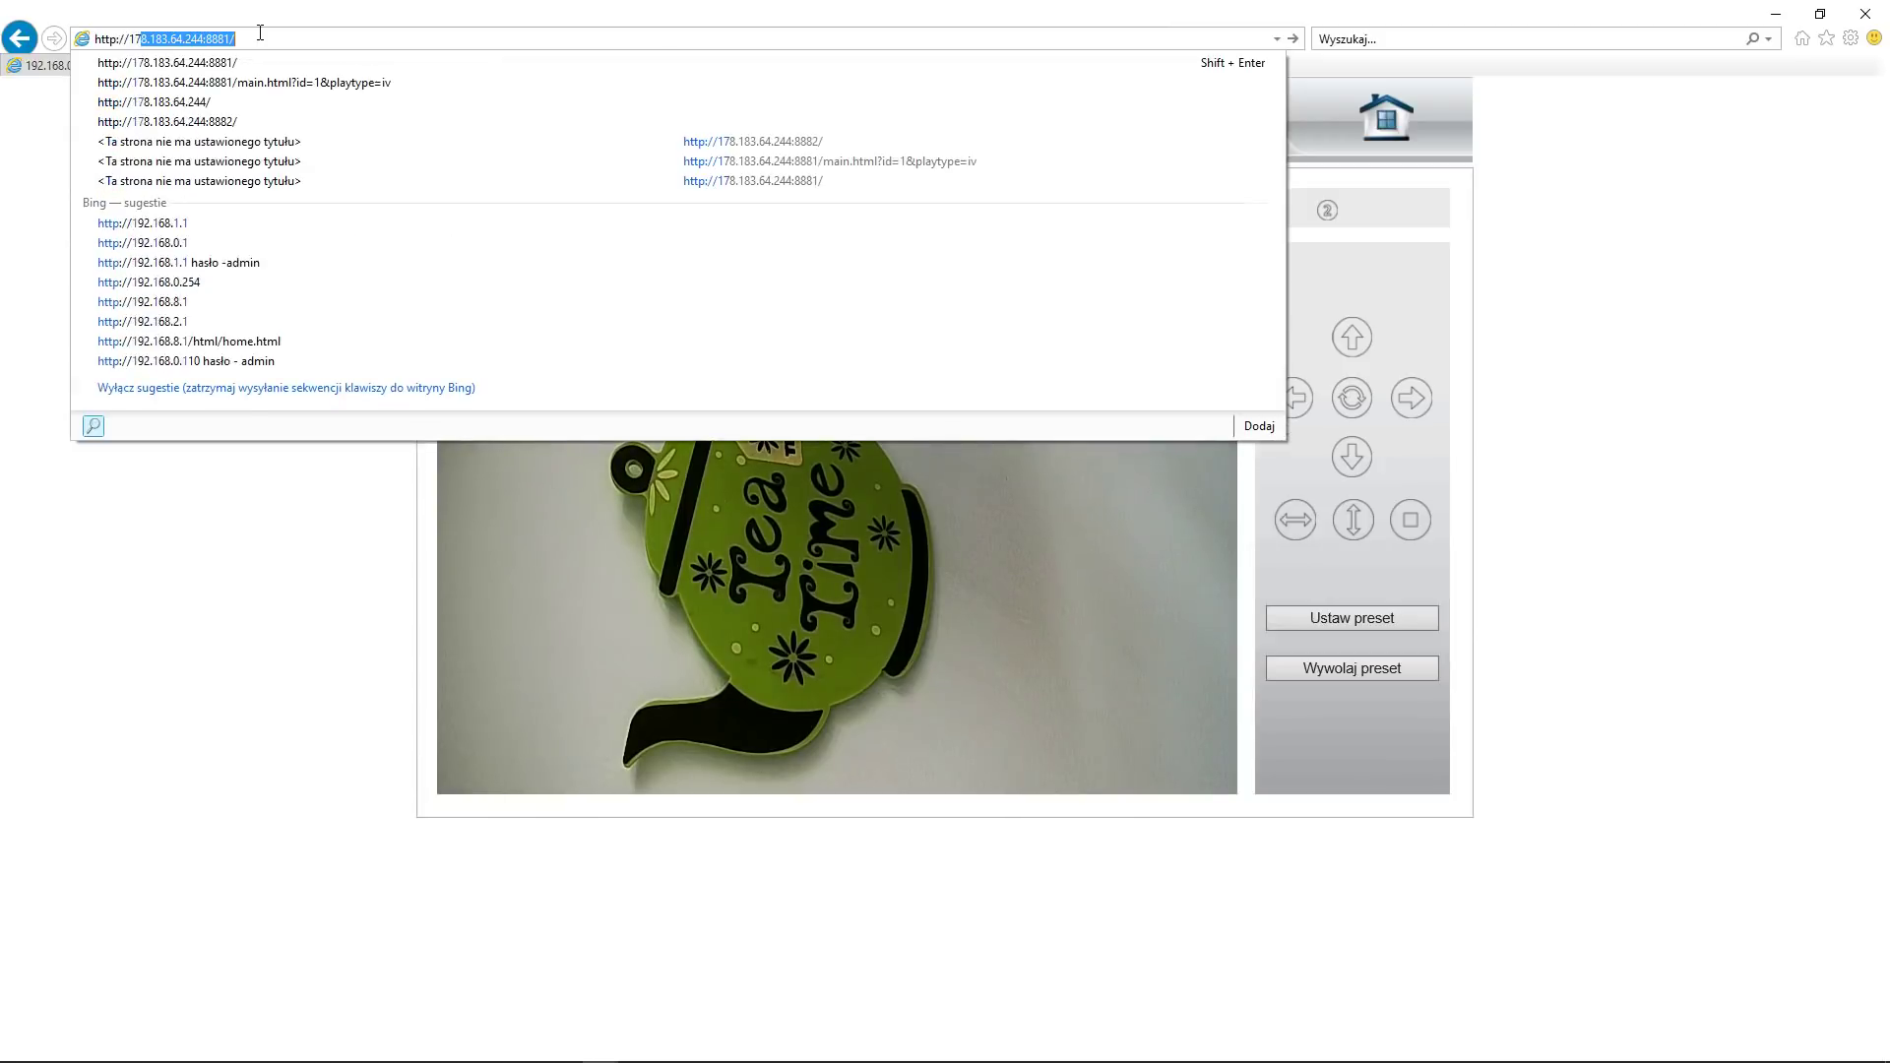
pyautogui.write('.183.64.')
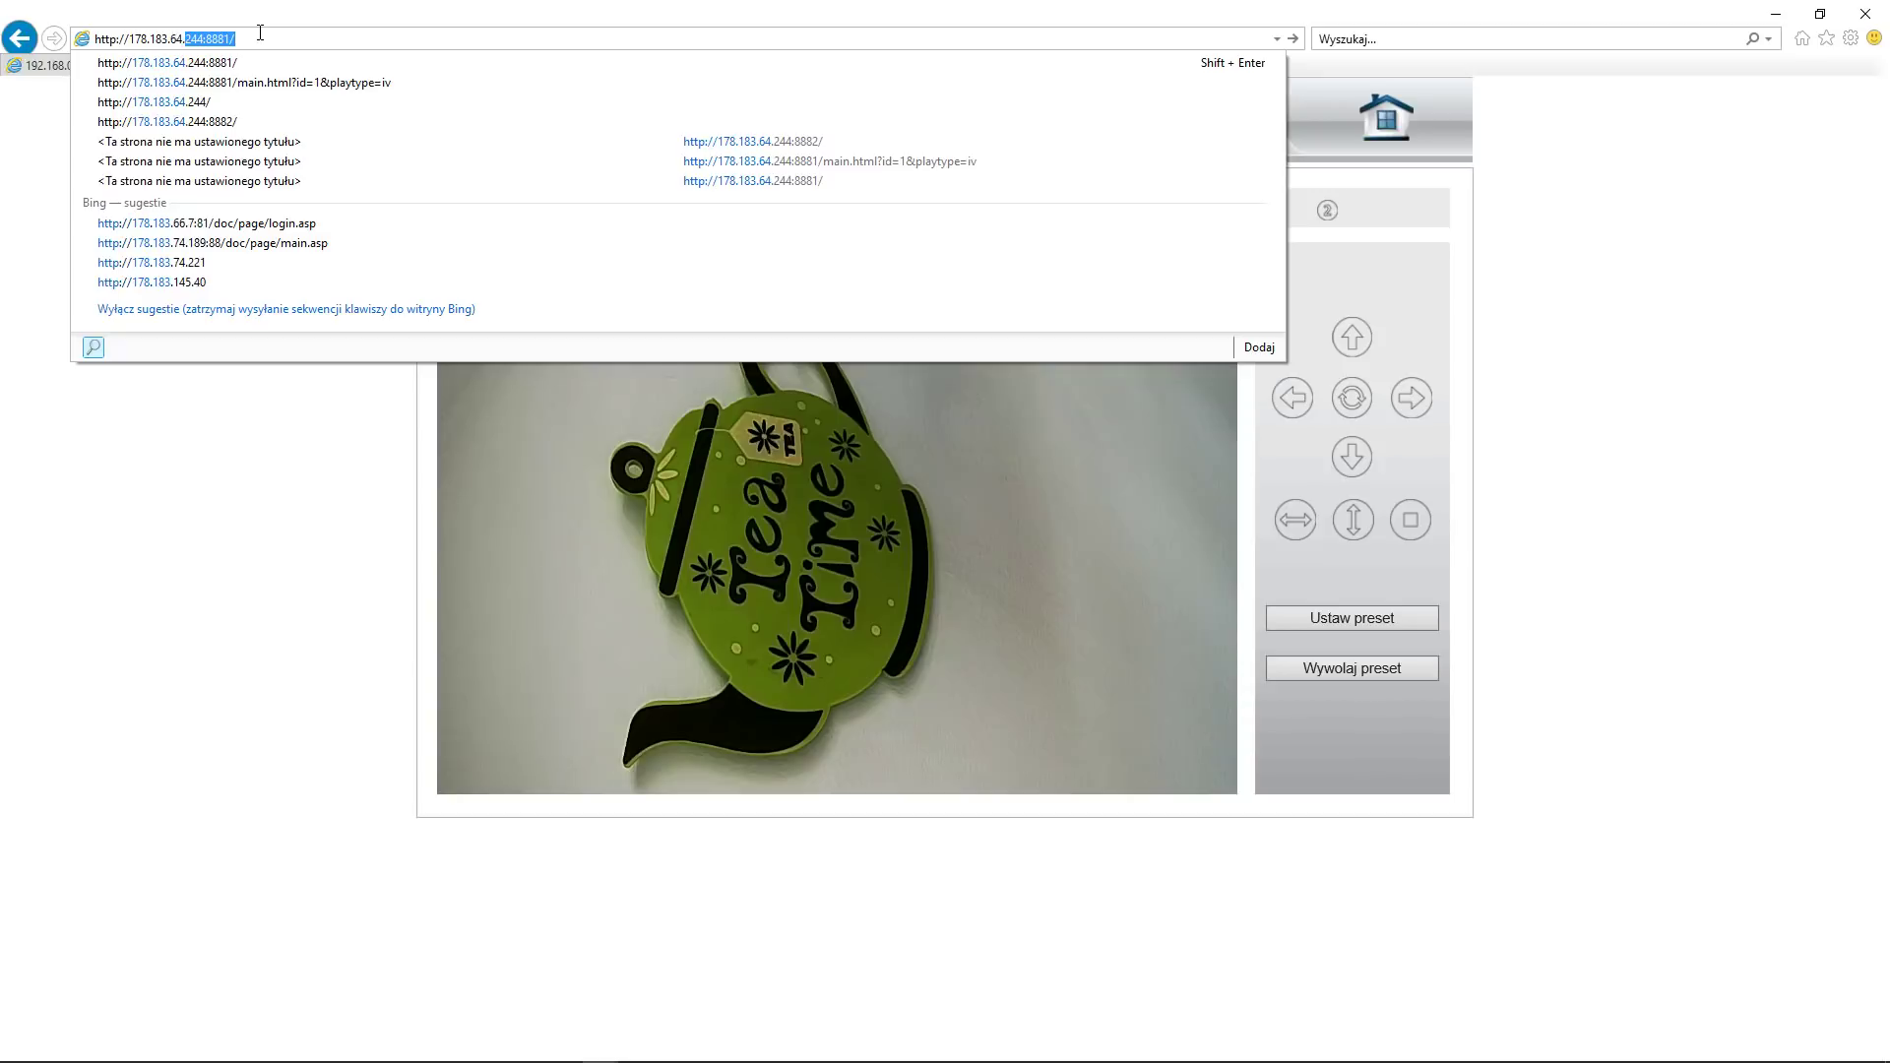
pyautogui.write('244:')
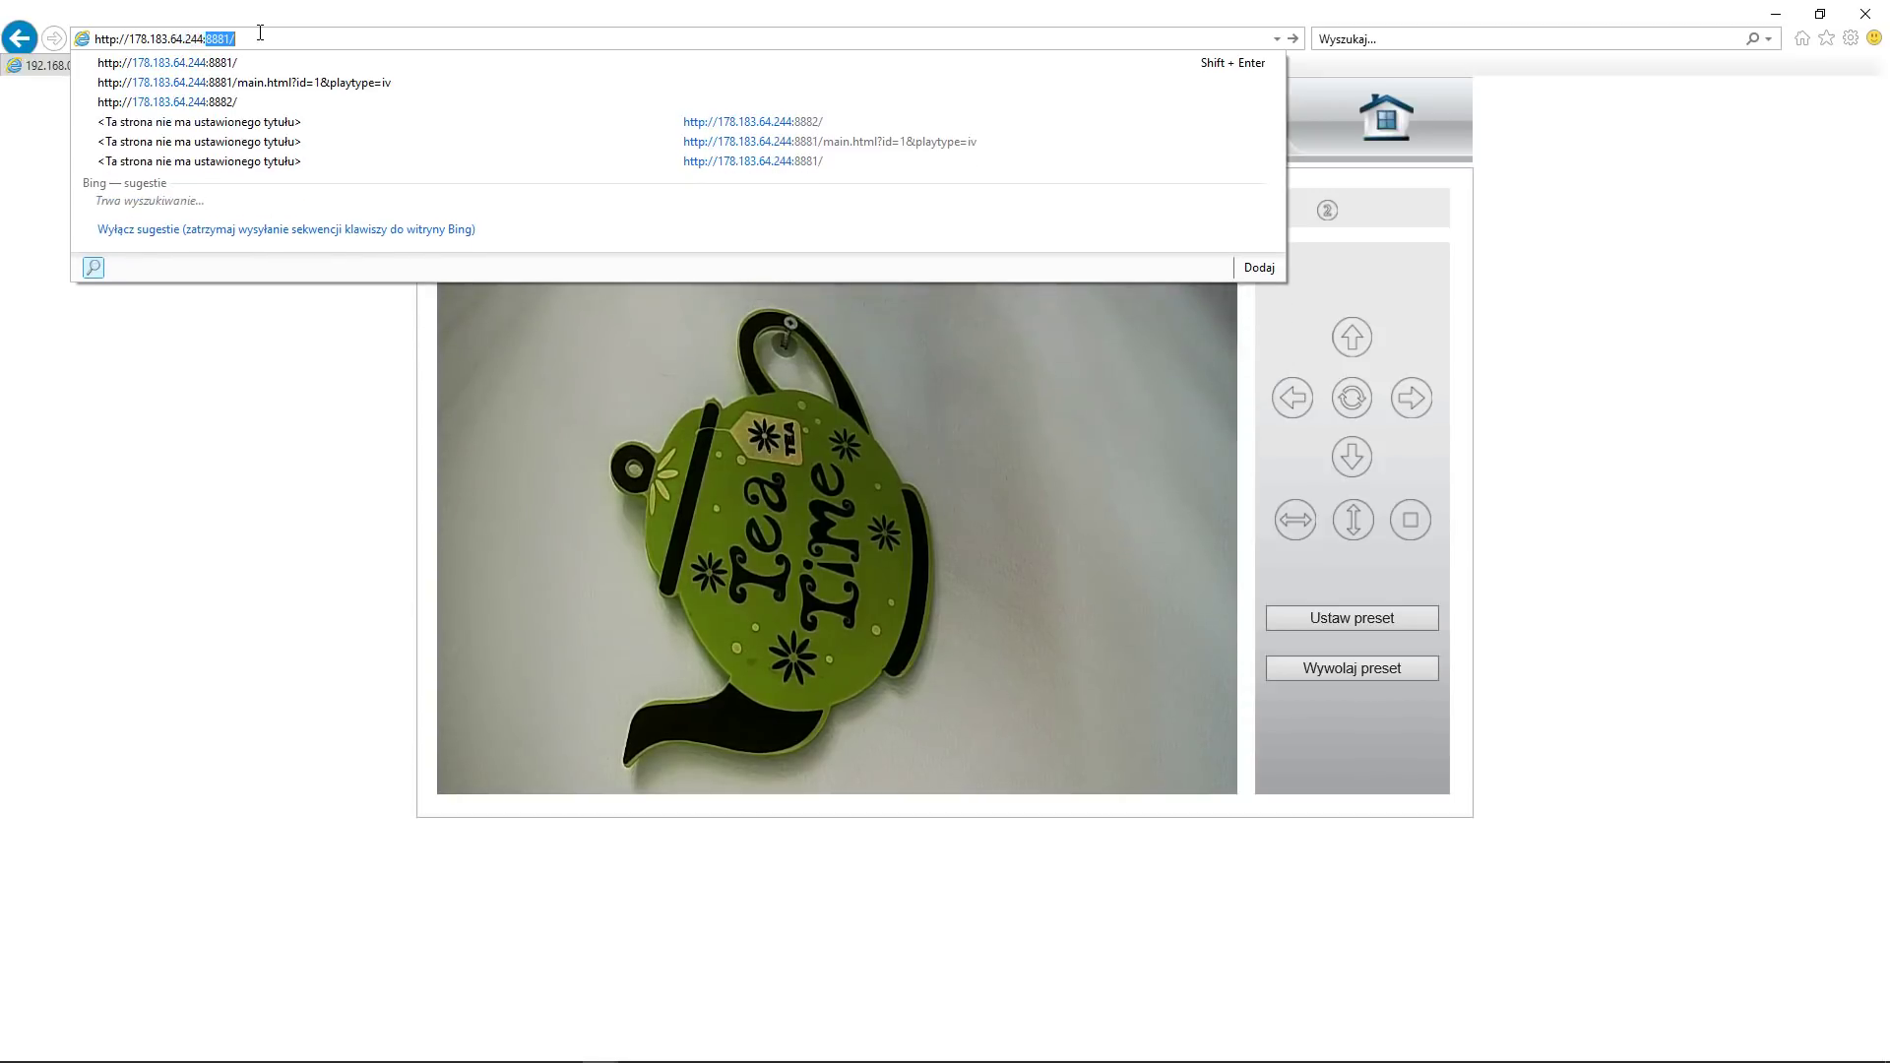
pyautogui.press('Delete')
pyautogui.write('8881')
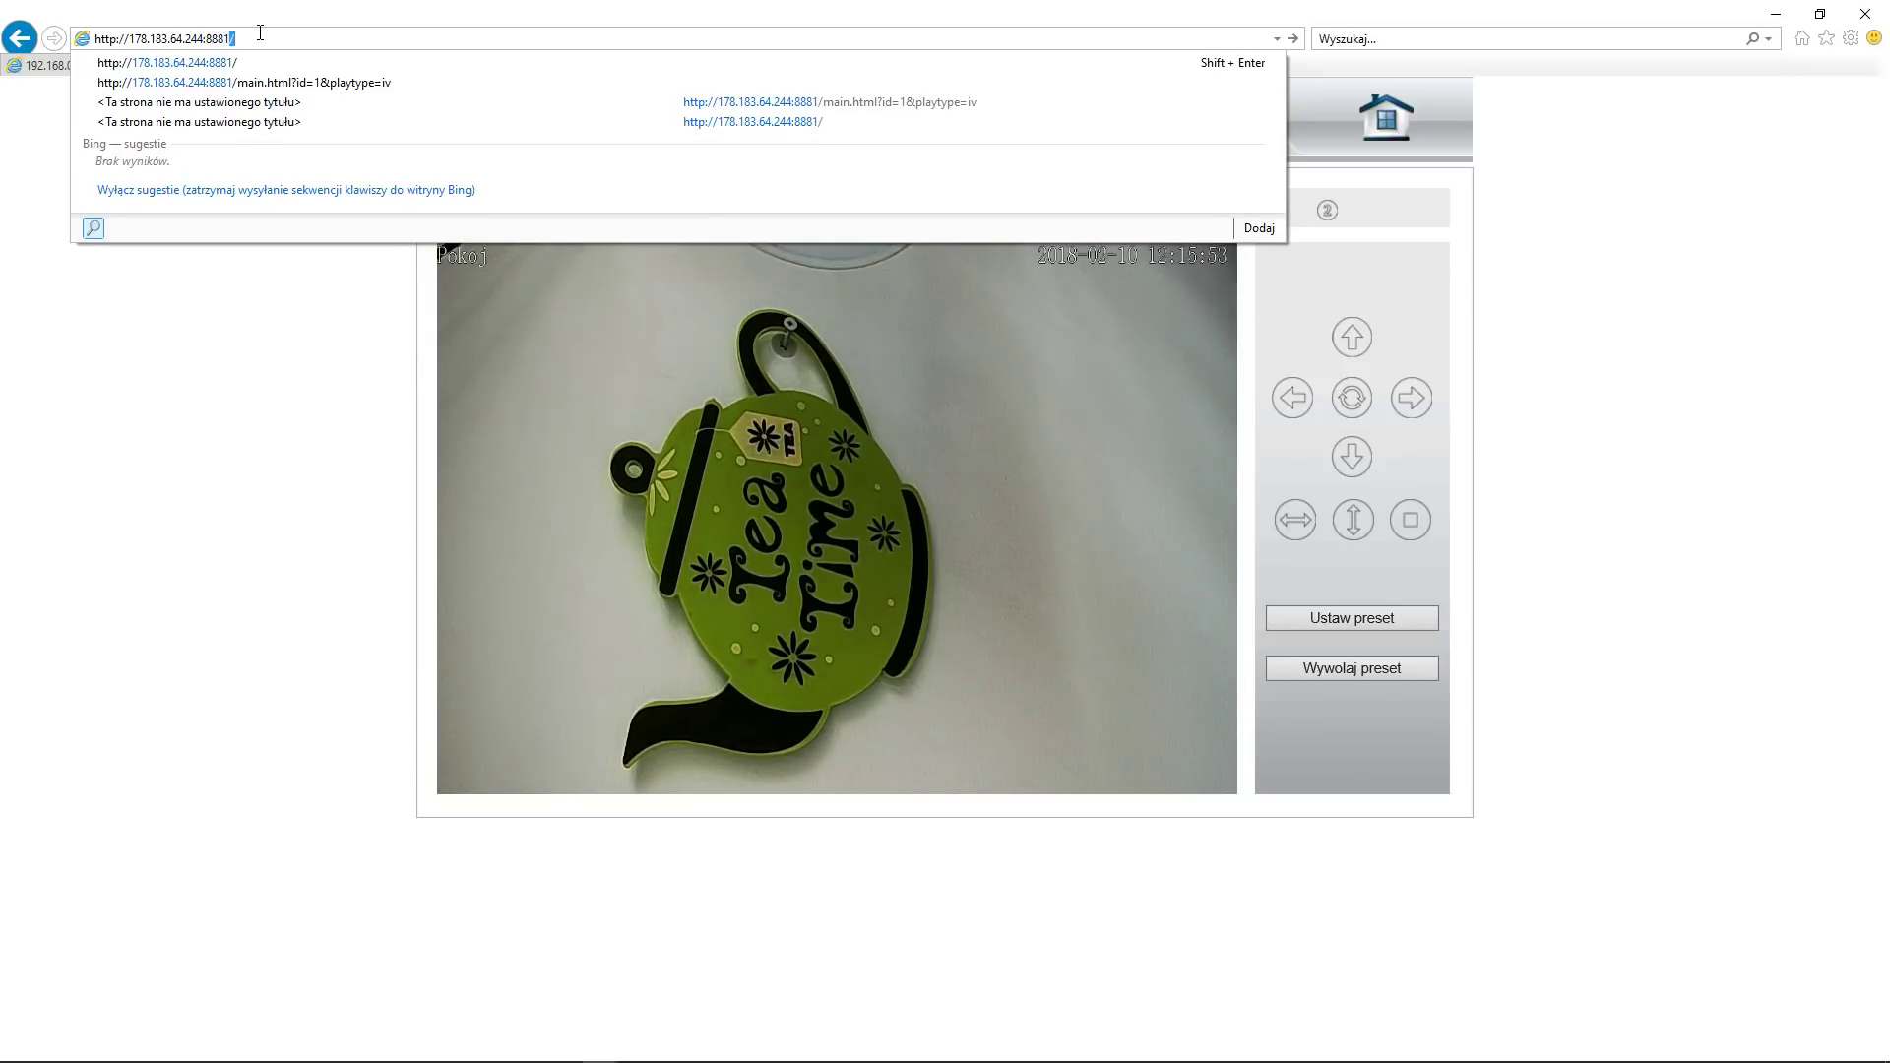
# In the Excel diagram, set Camera 1's internal forwarded port in the Router 1 circle to 8881, and return to the browser
pyautogui.hotkey('alt', 'Tab')
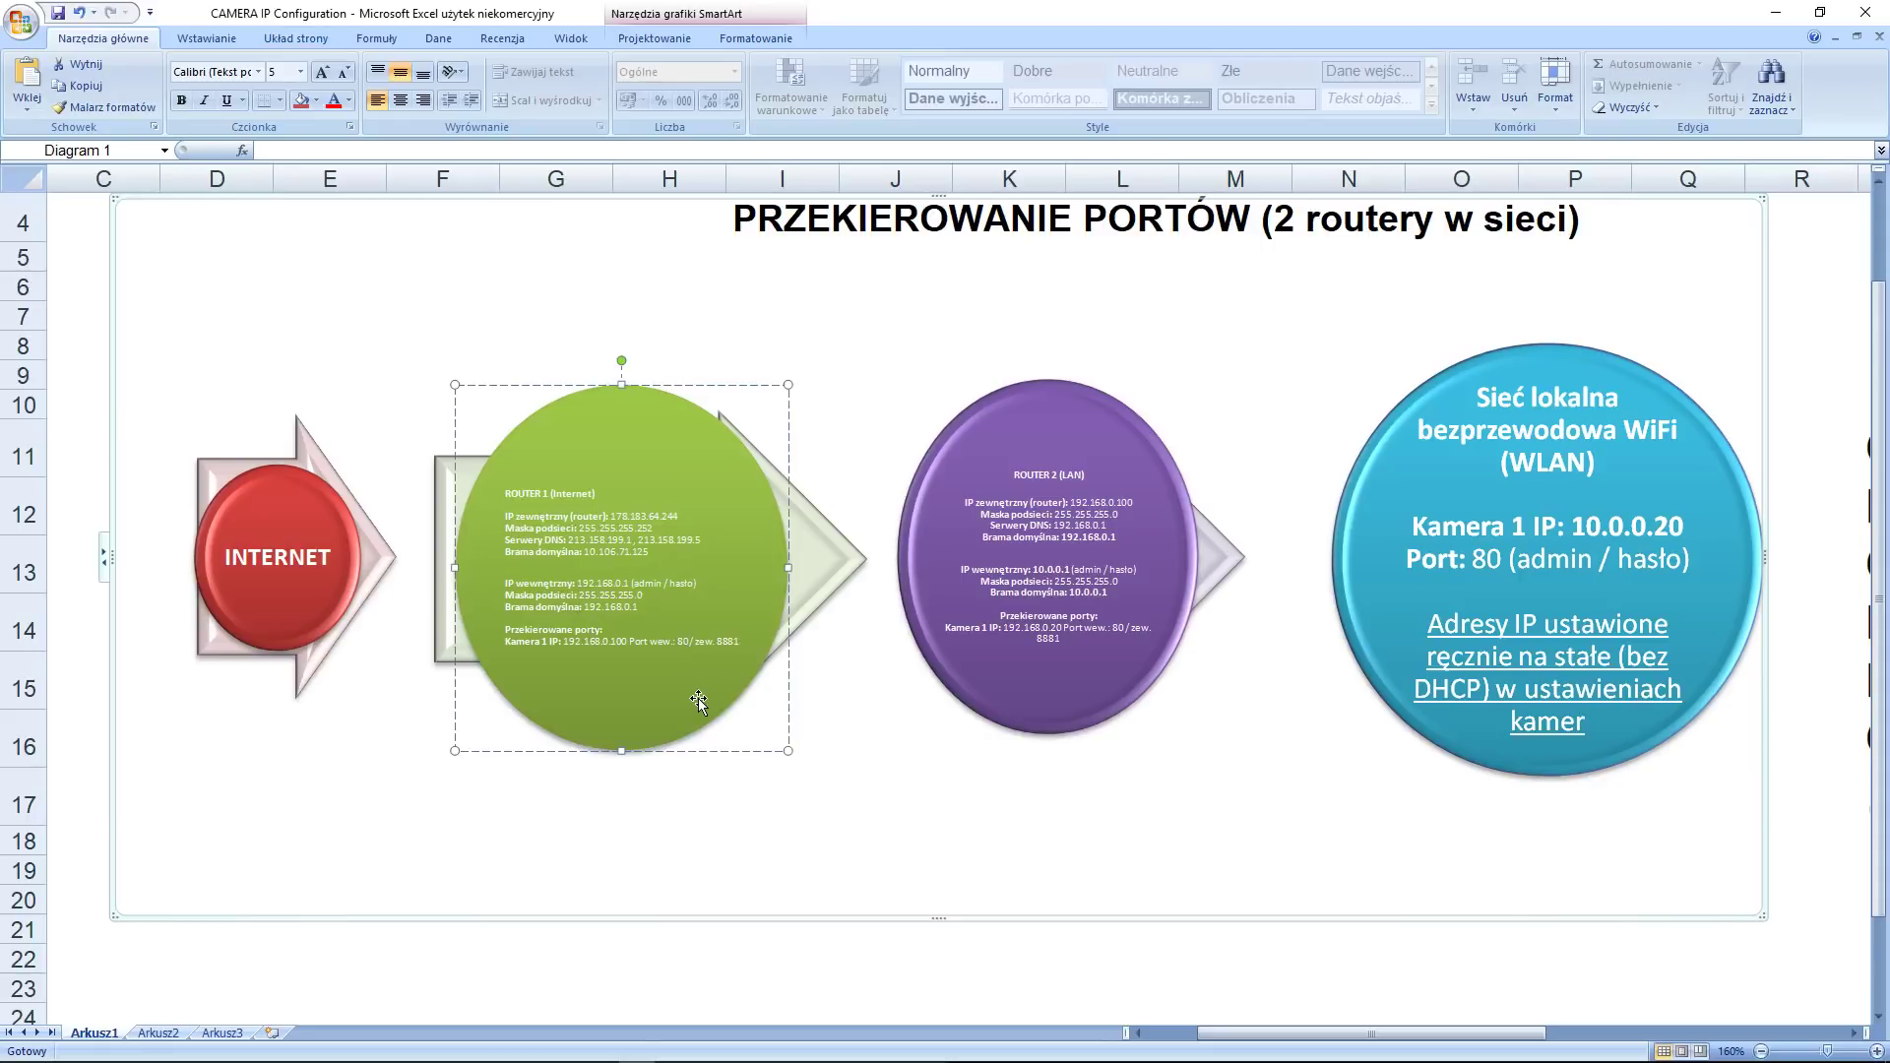
pyautogui.write('881')
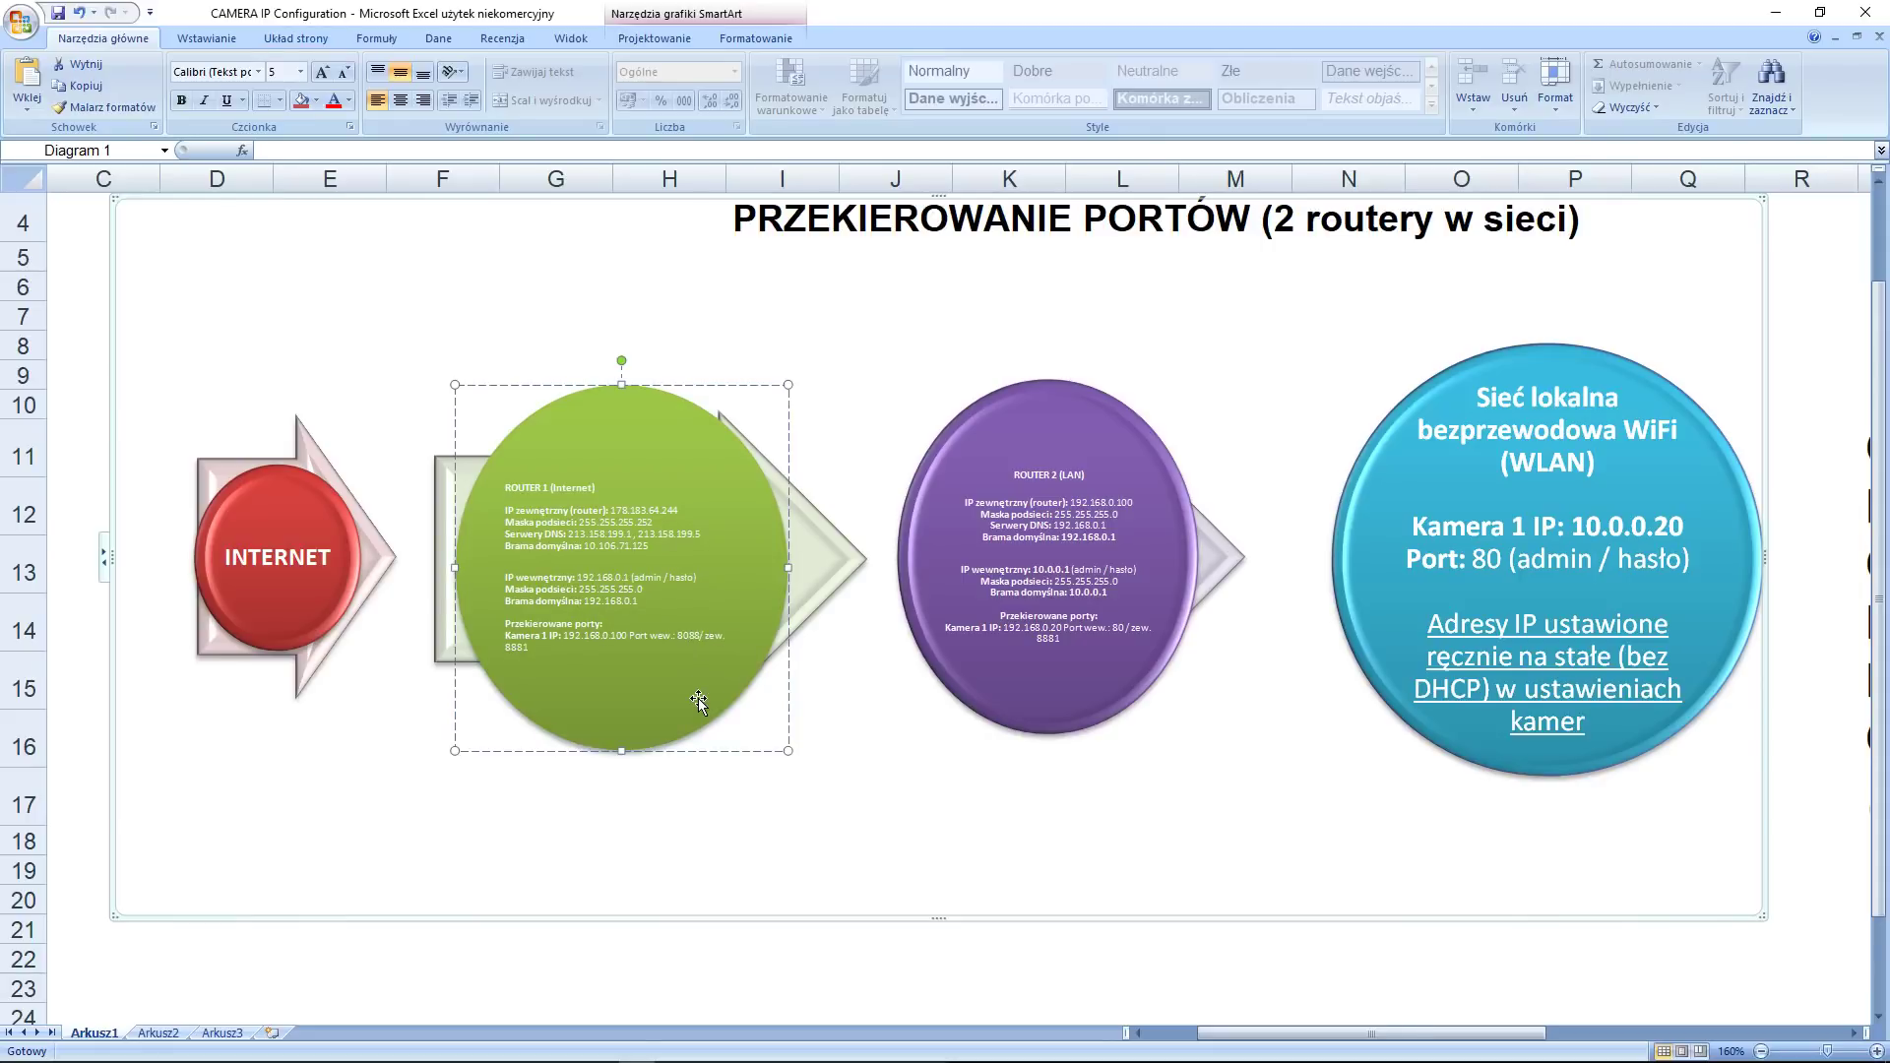
pyautogui.press('BackSpace')
pyautogui.press('BackSpace')
pyautogui.write('8')
pyautogui.press('Tab')
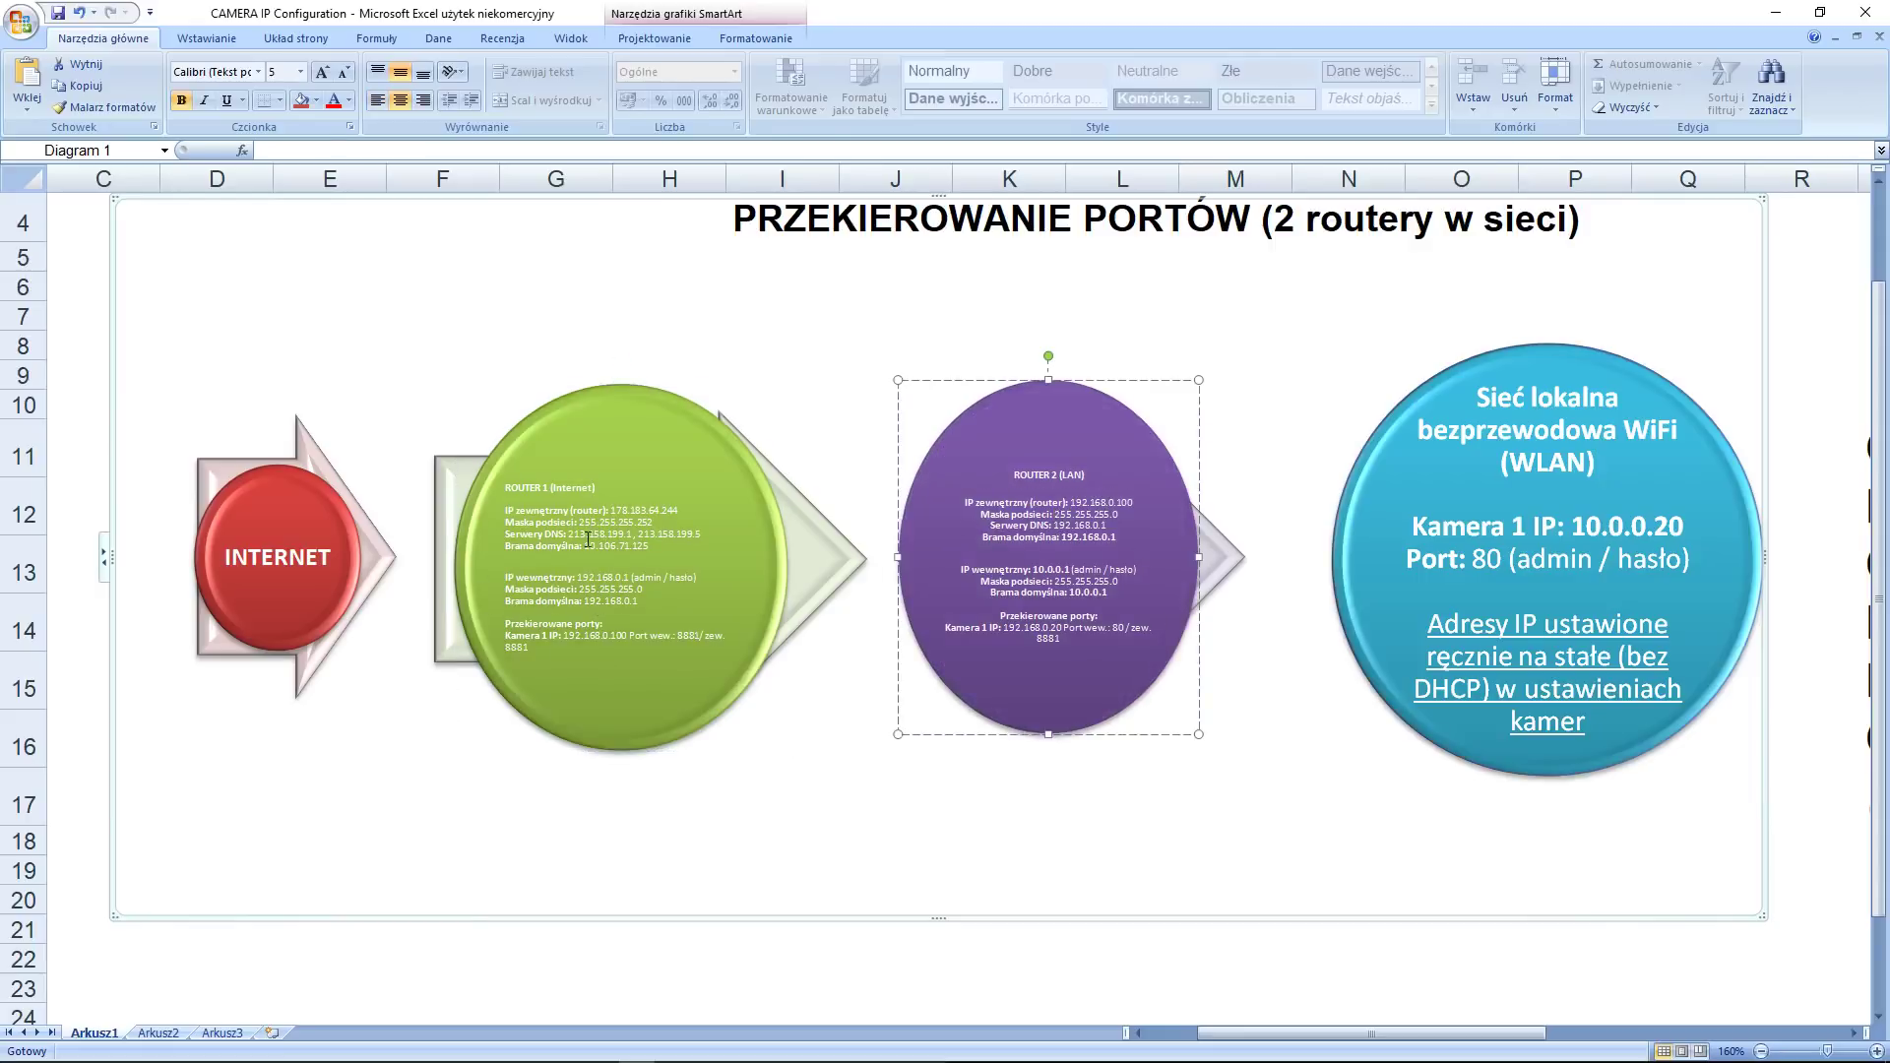
pyautogui.click(591, 643)
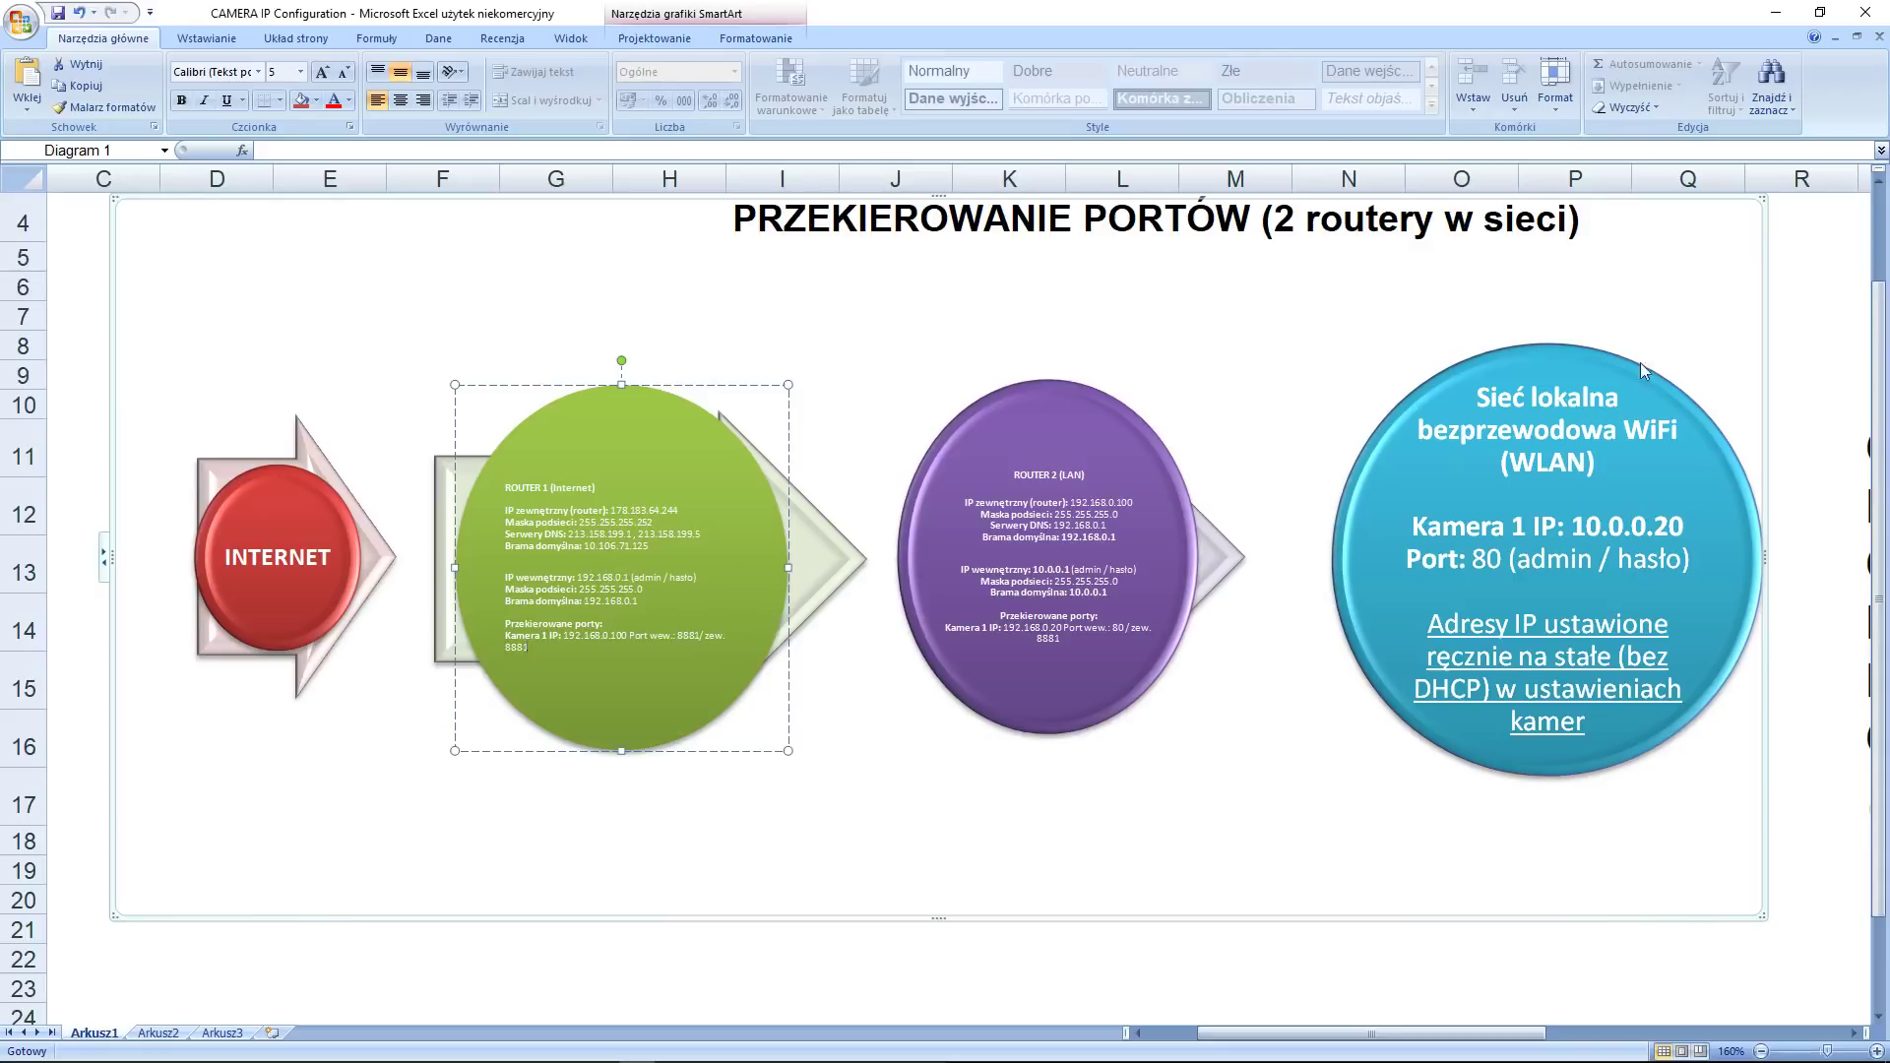
pyautogui.hotkey('alt', 'Tab')
pyautogui.hotkey('alt', 'Tab')
pyautogui.hotkey('alt', 'Tab')
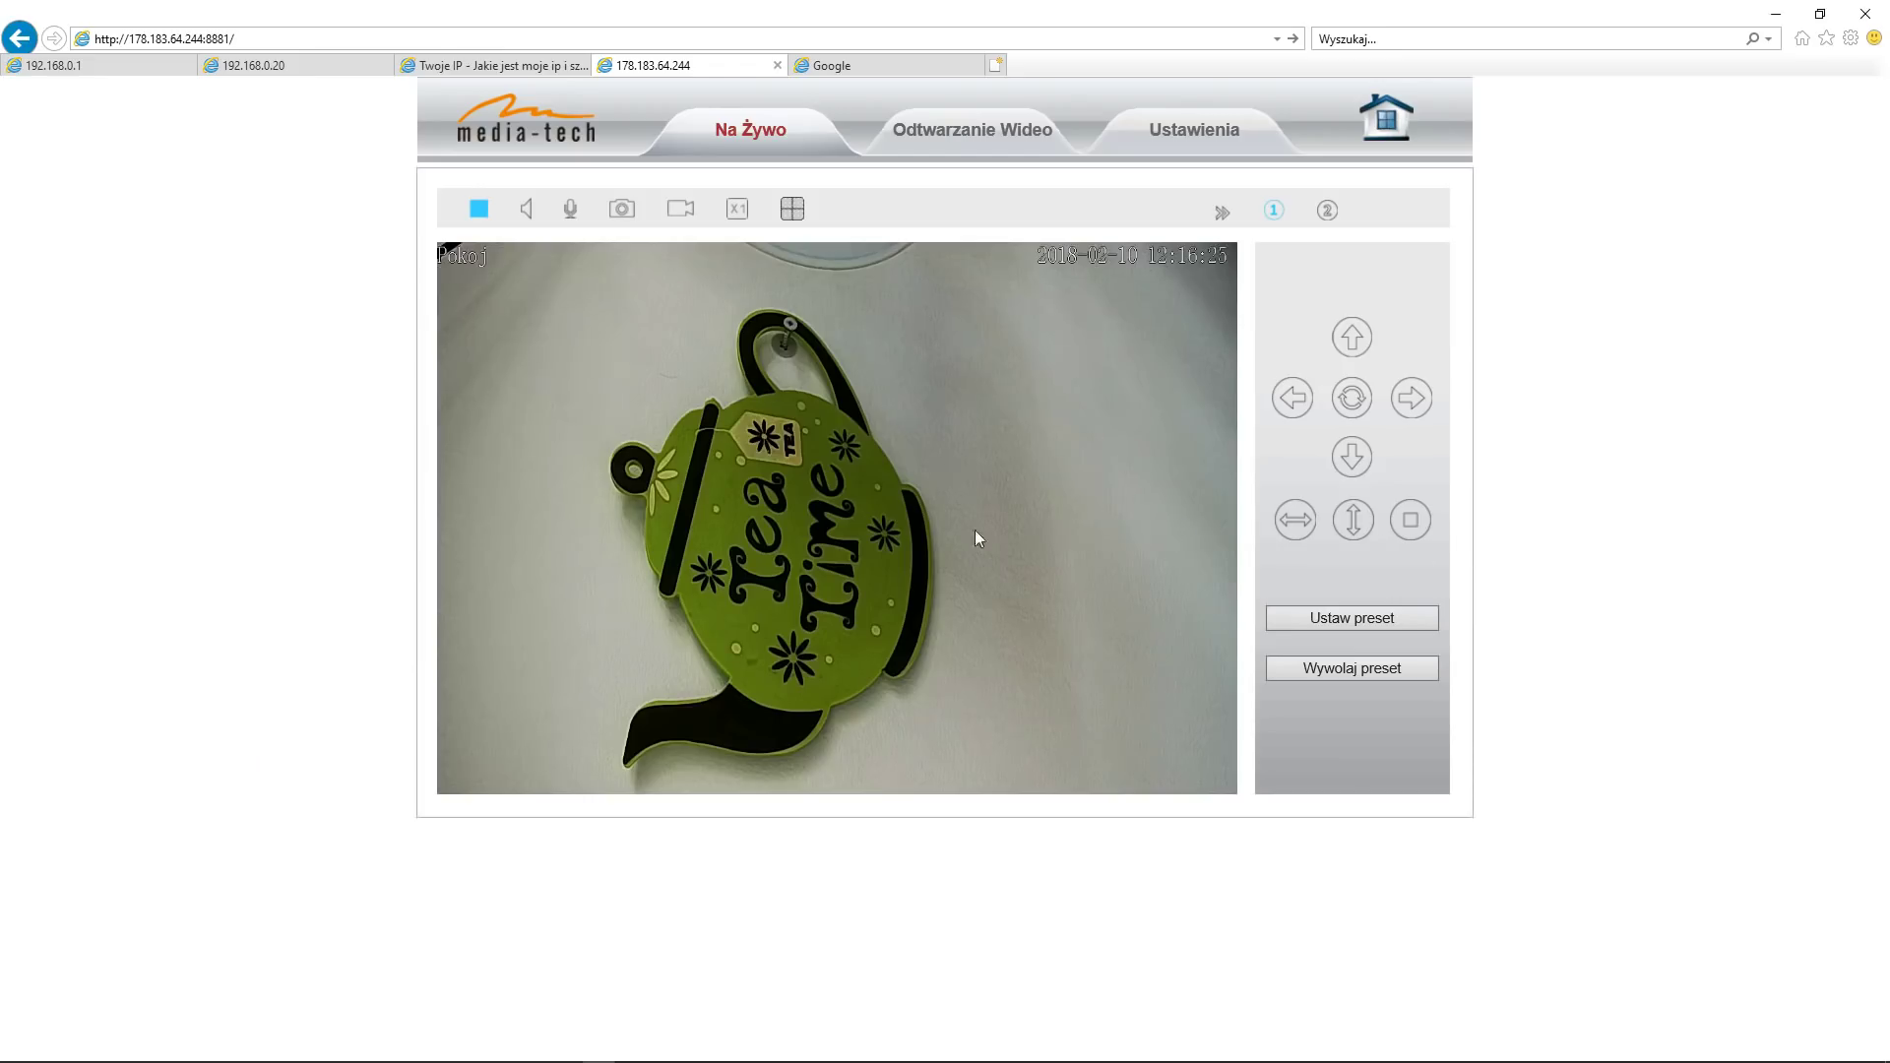
pyautogui.click(126, 69)
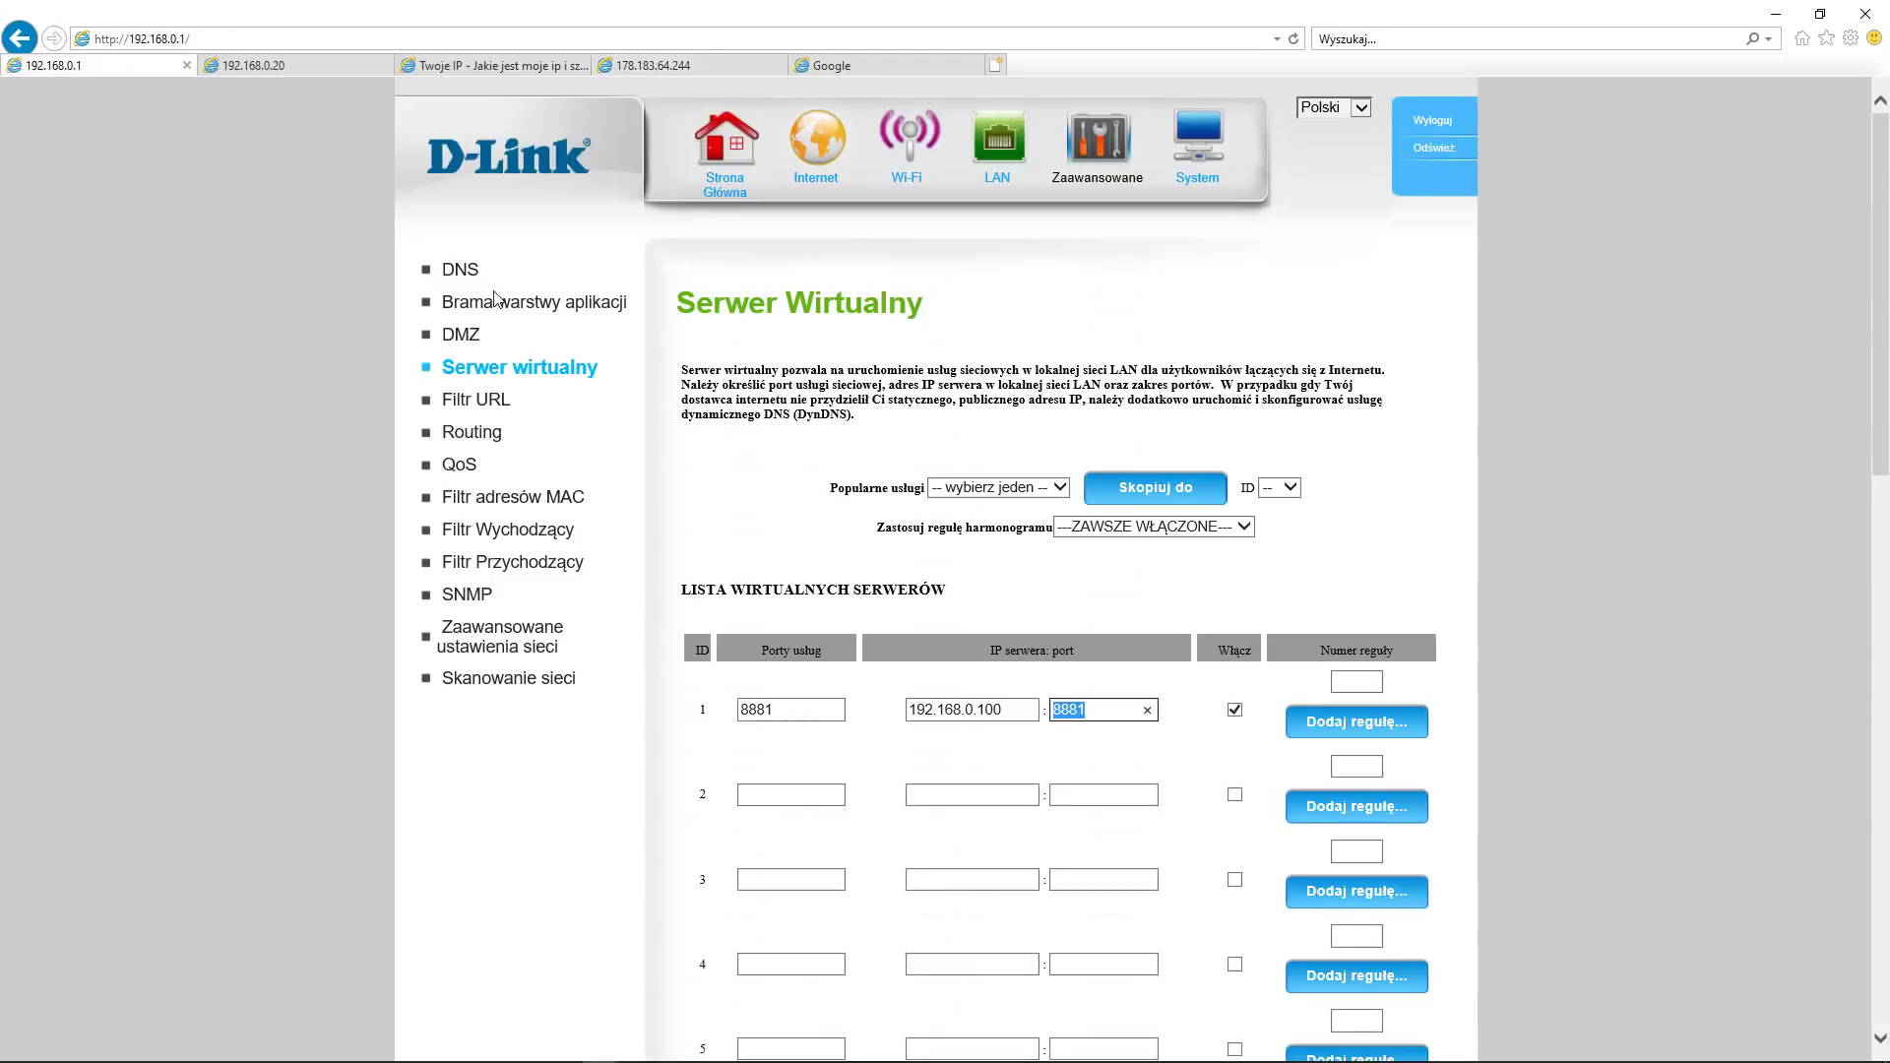
pyautogui.click(797, 799)
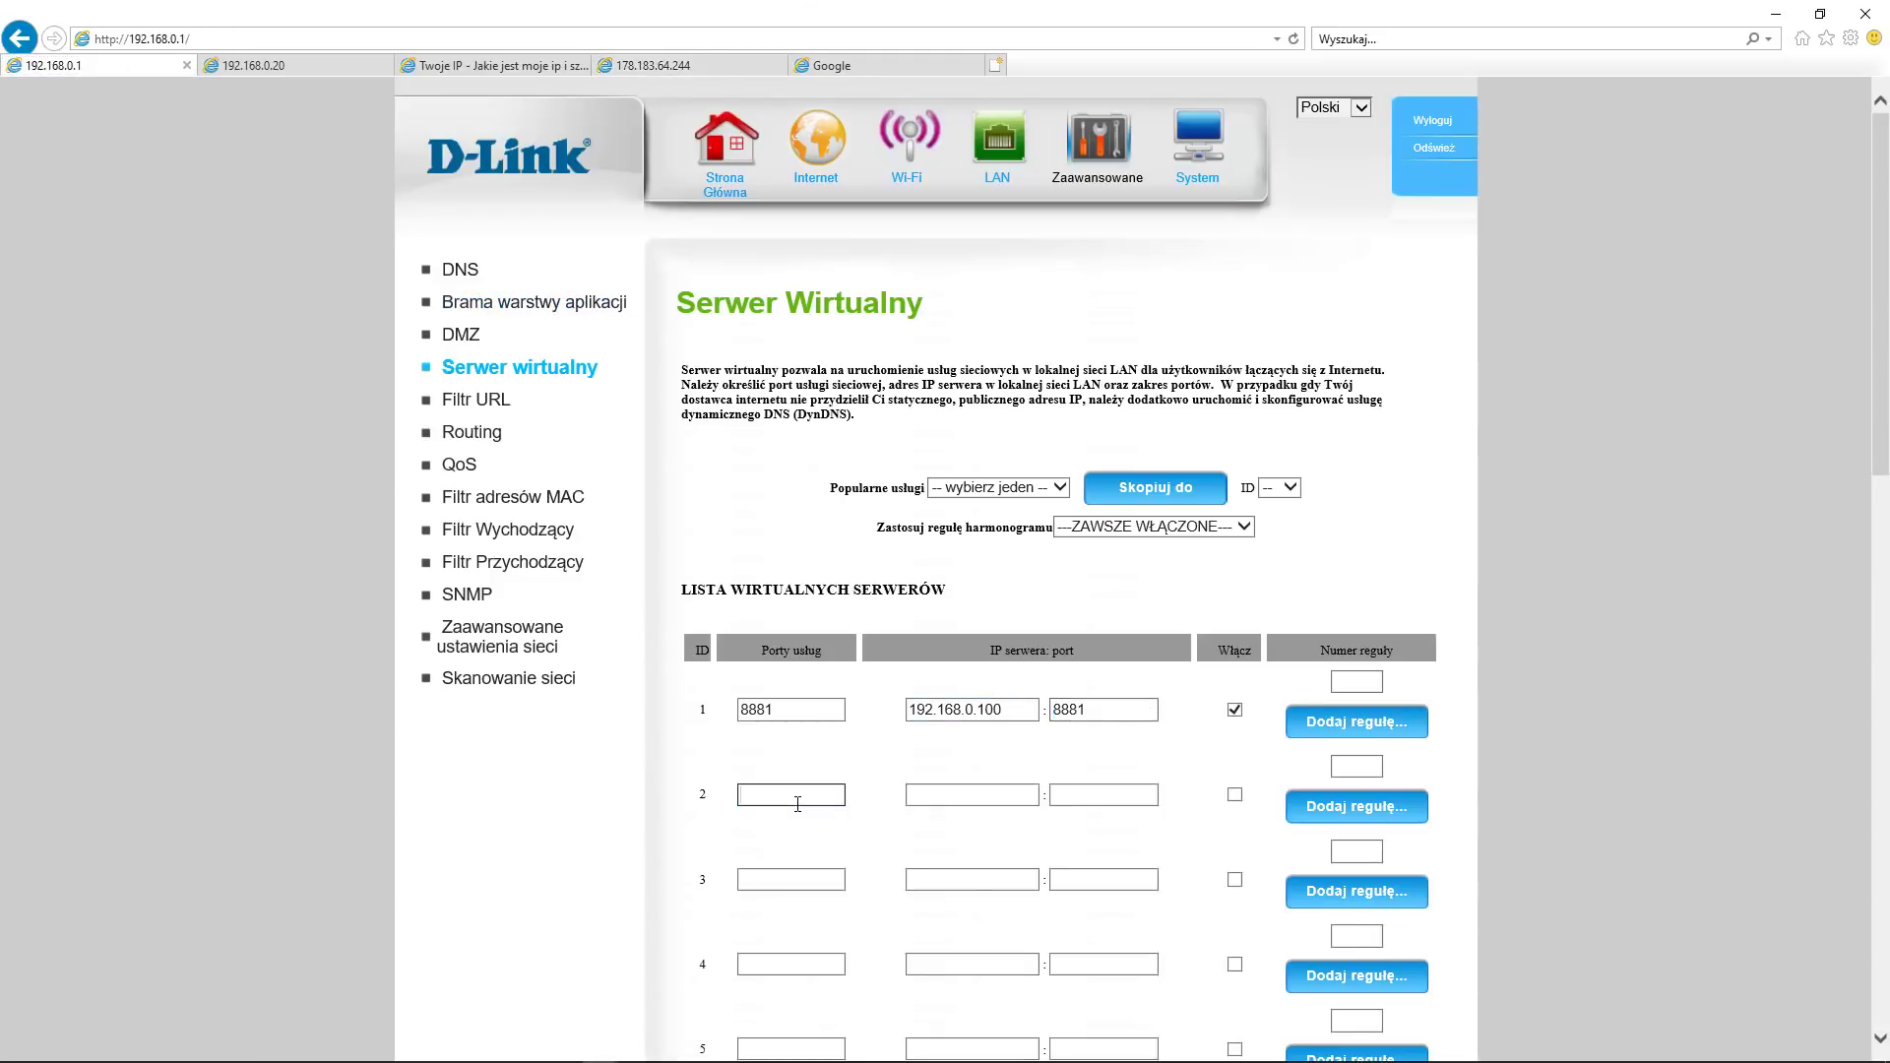
pyautogui.write('8882')
pyautogui.press('Tab')
pyautogui.click(1094, 799)
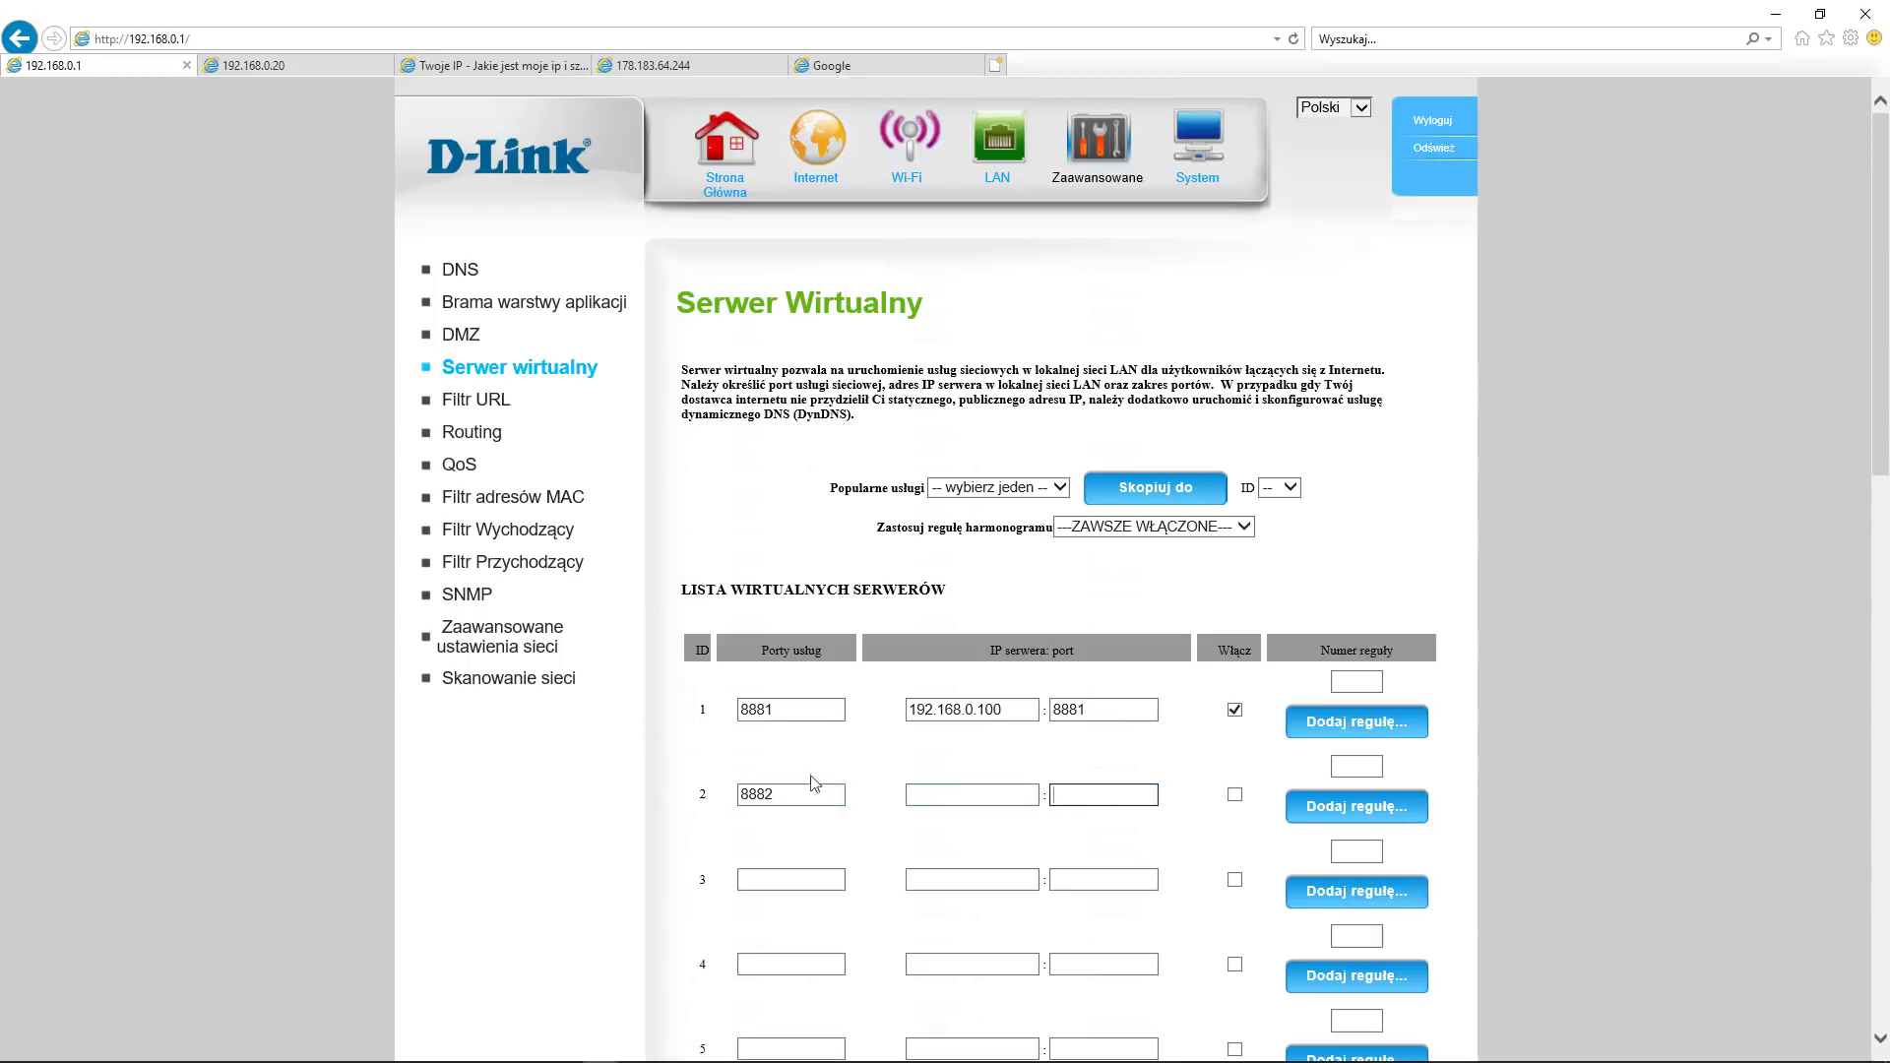
pyautogui.click(956, 801)
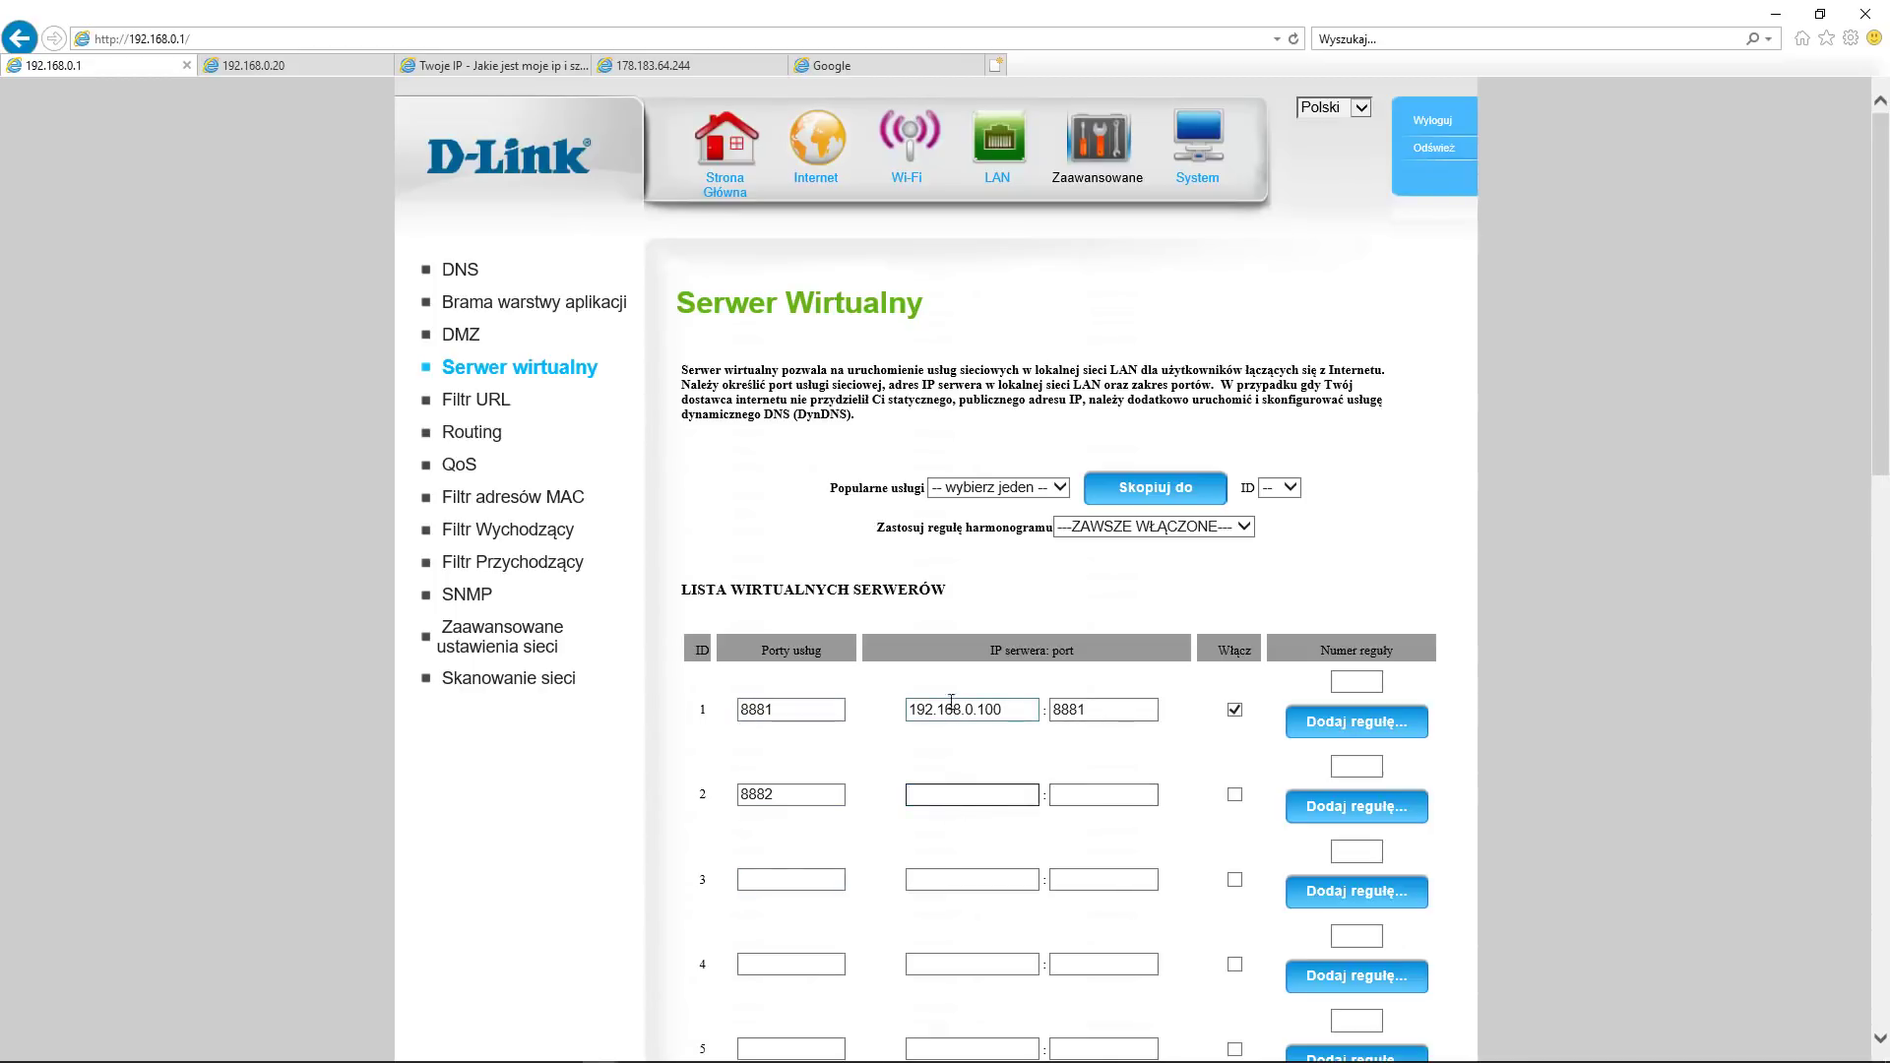
pyautogui.click(1082, 795)
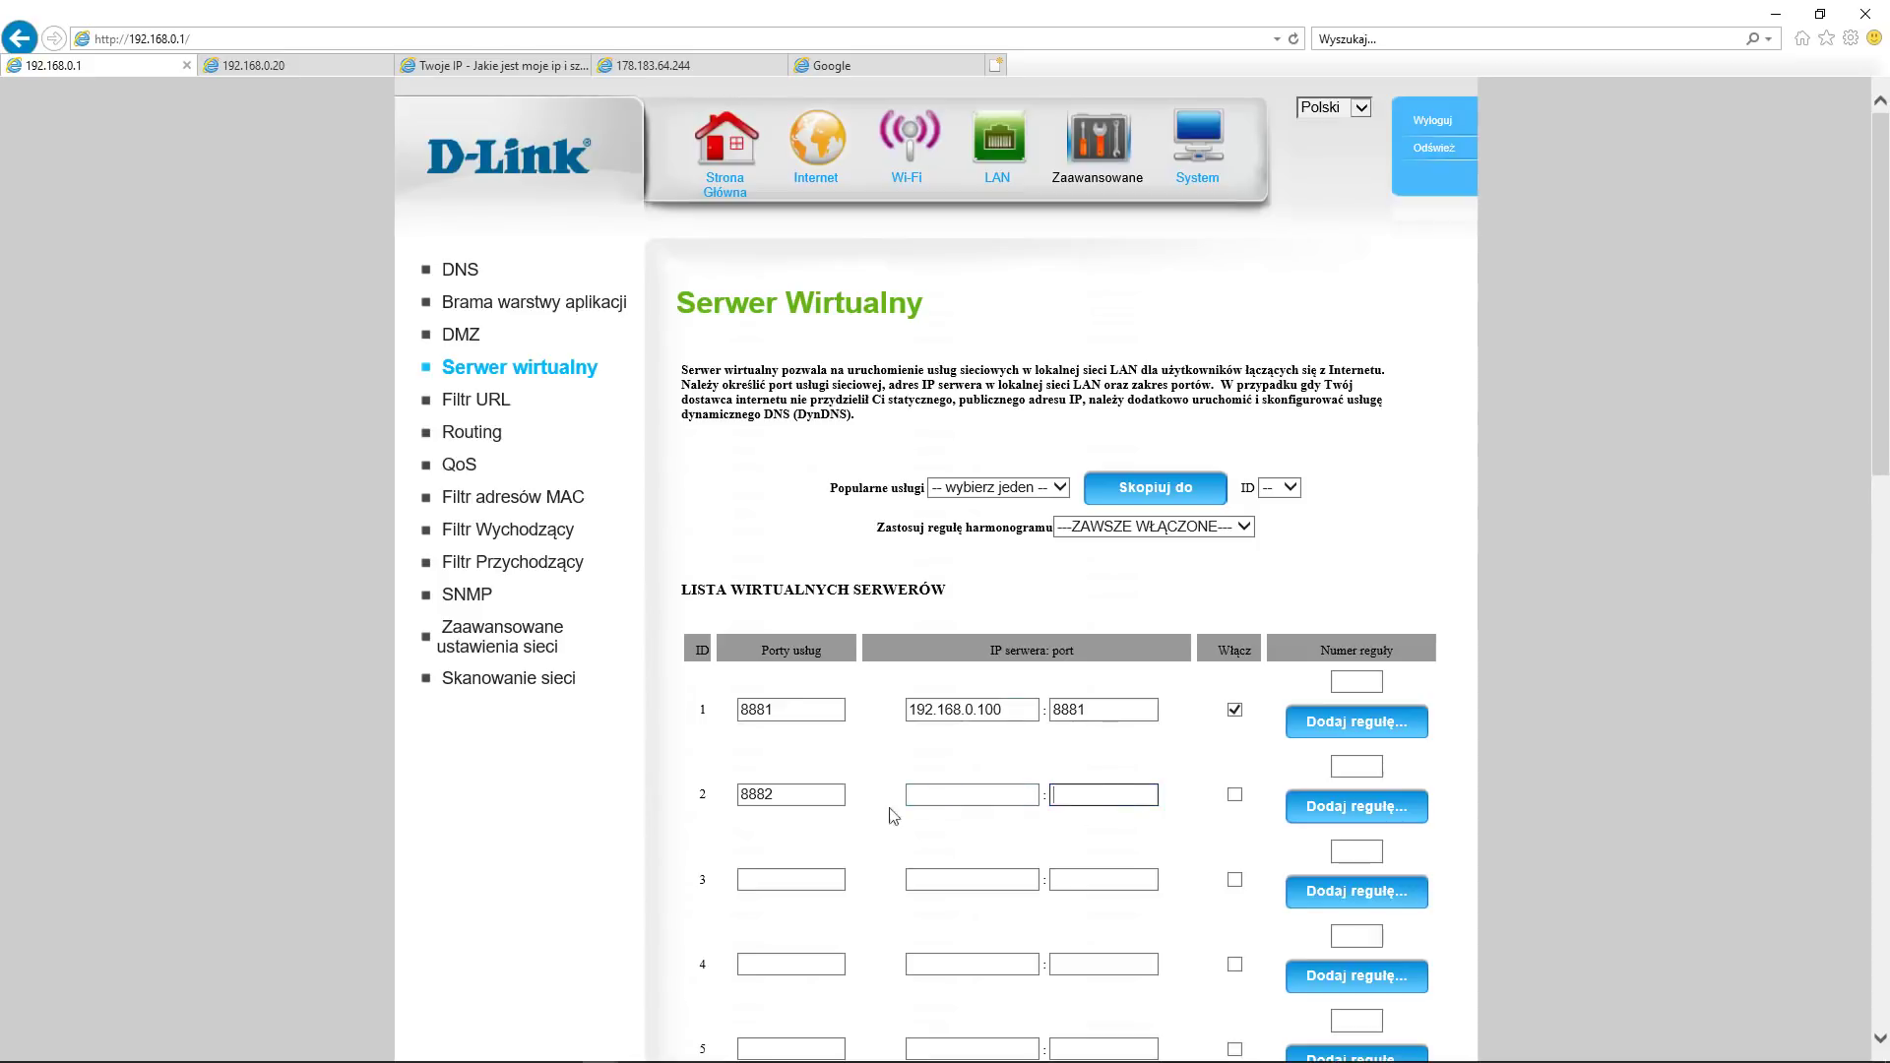
pyautogui.click(787, 795)
pyautogui.doubleClick(809, 791)
pyautogui.press('BackSpace')
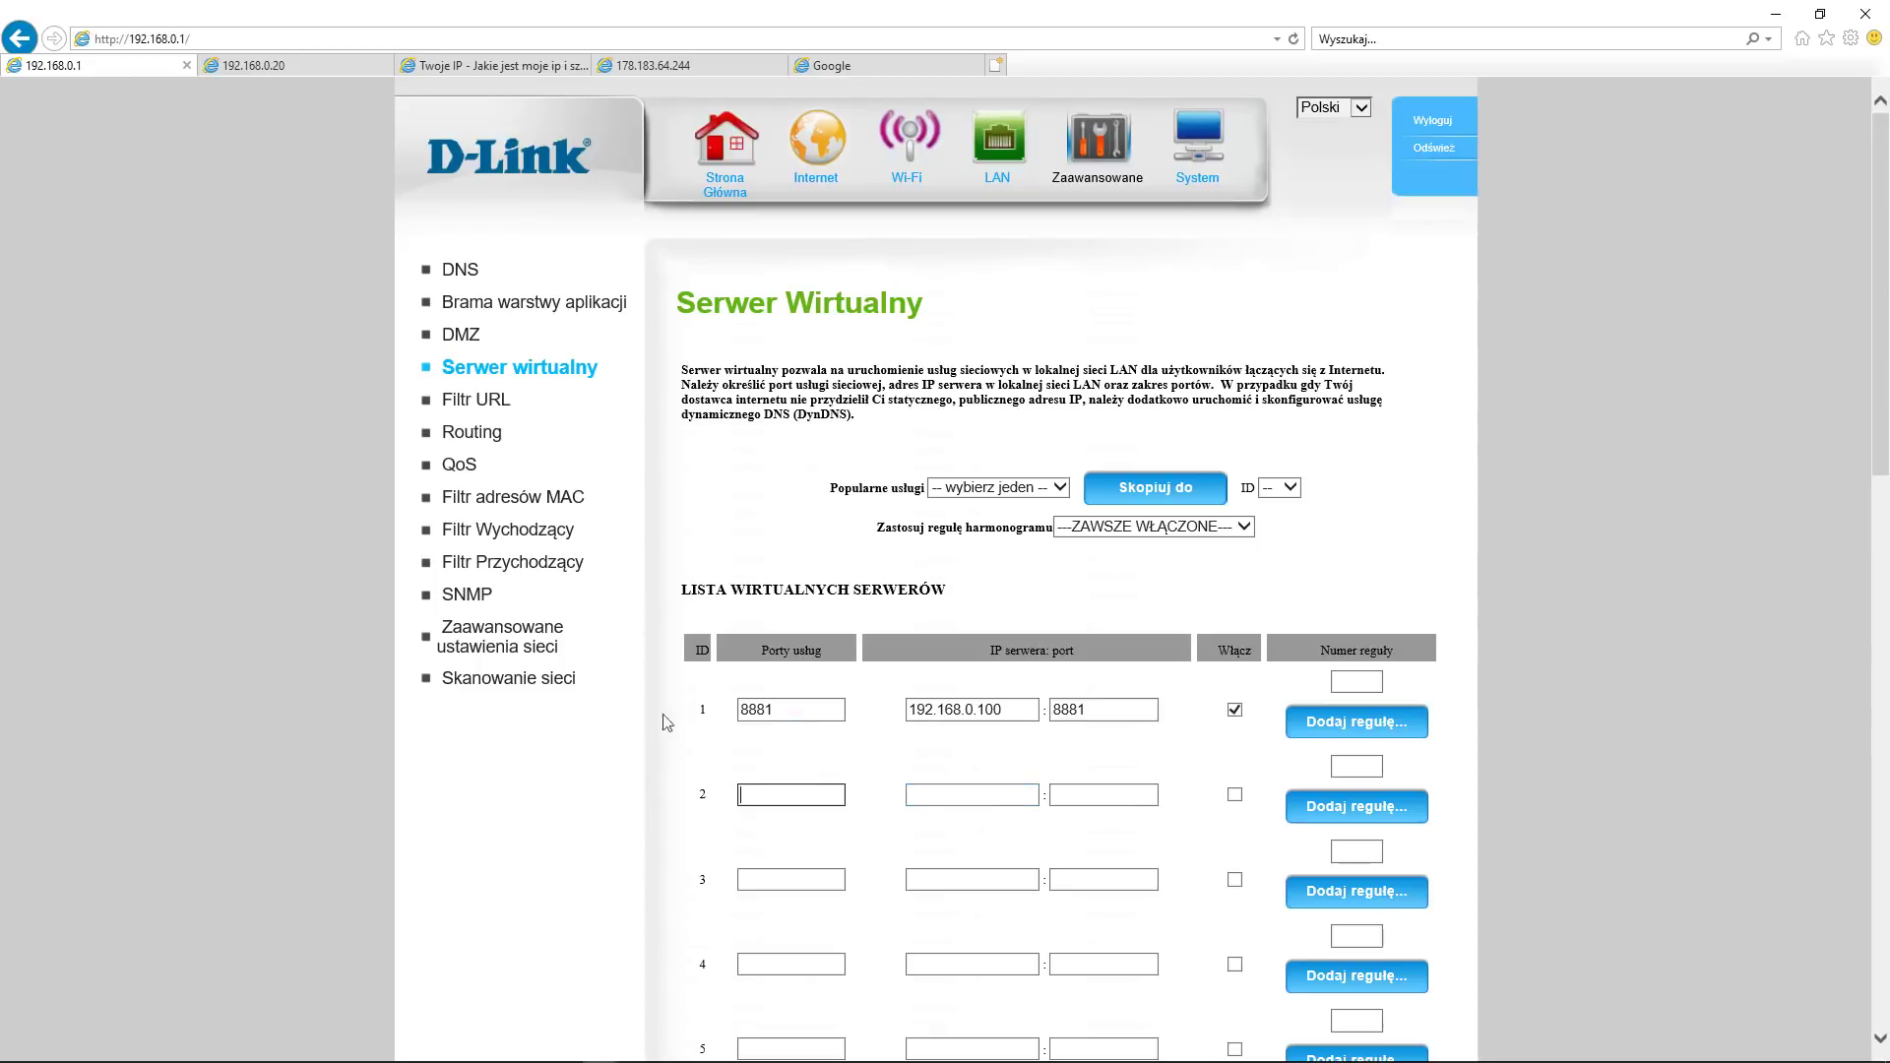
pyautogui.click(650, 65)
pyautogui.click(116, 39)
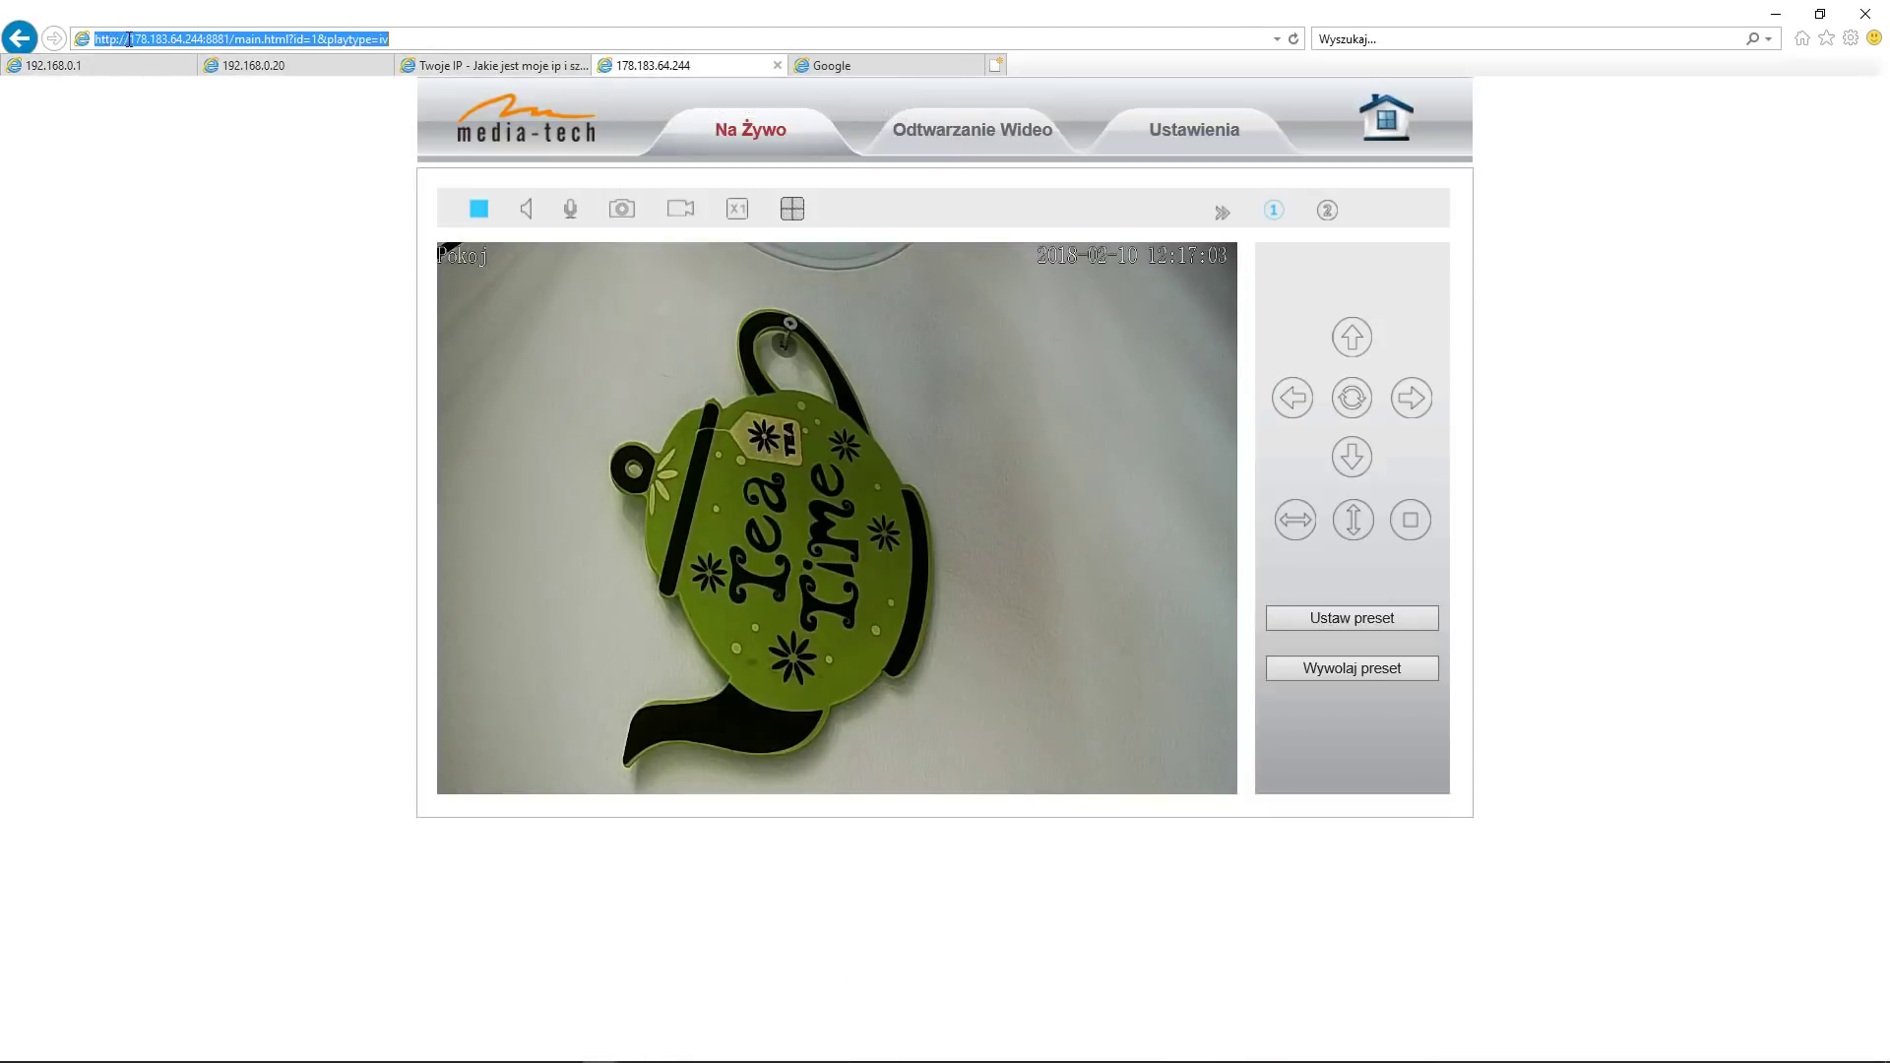
pyautogui.moveTo(131, 39); pyautogui.dragTo(218, 35)
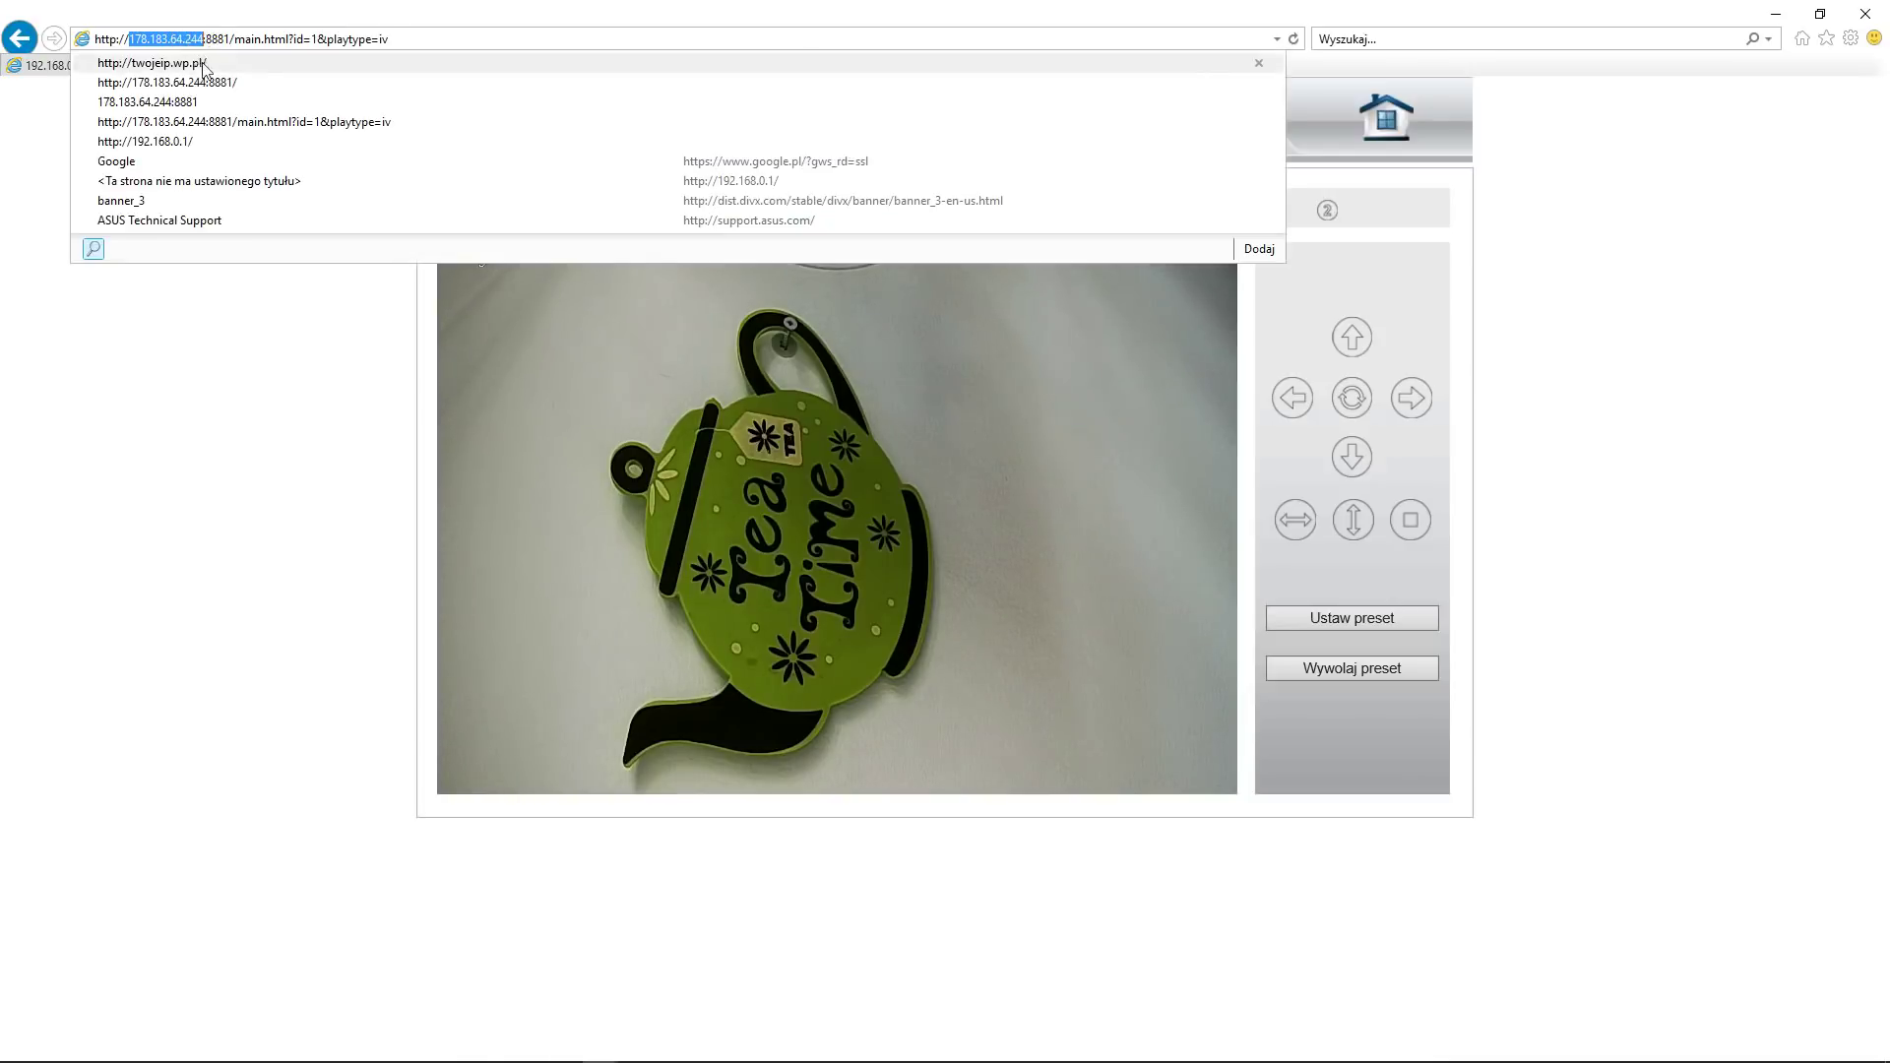
pyautogui.click(204, 38)
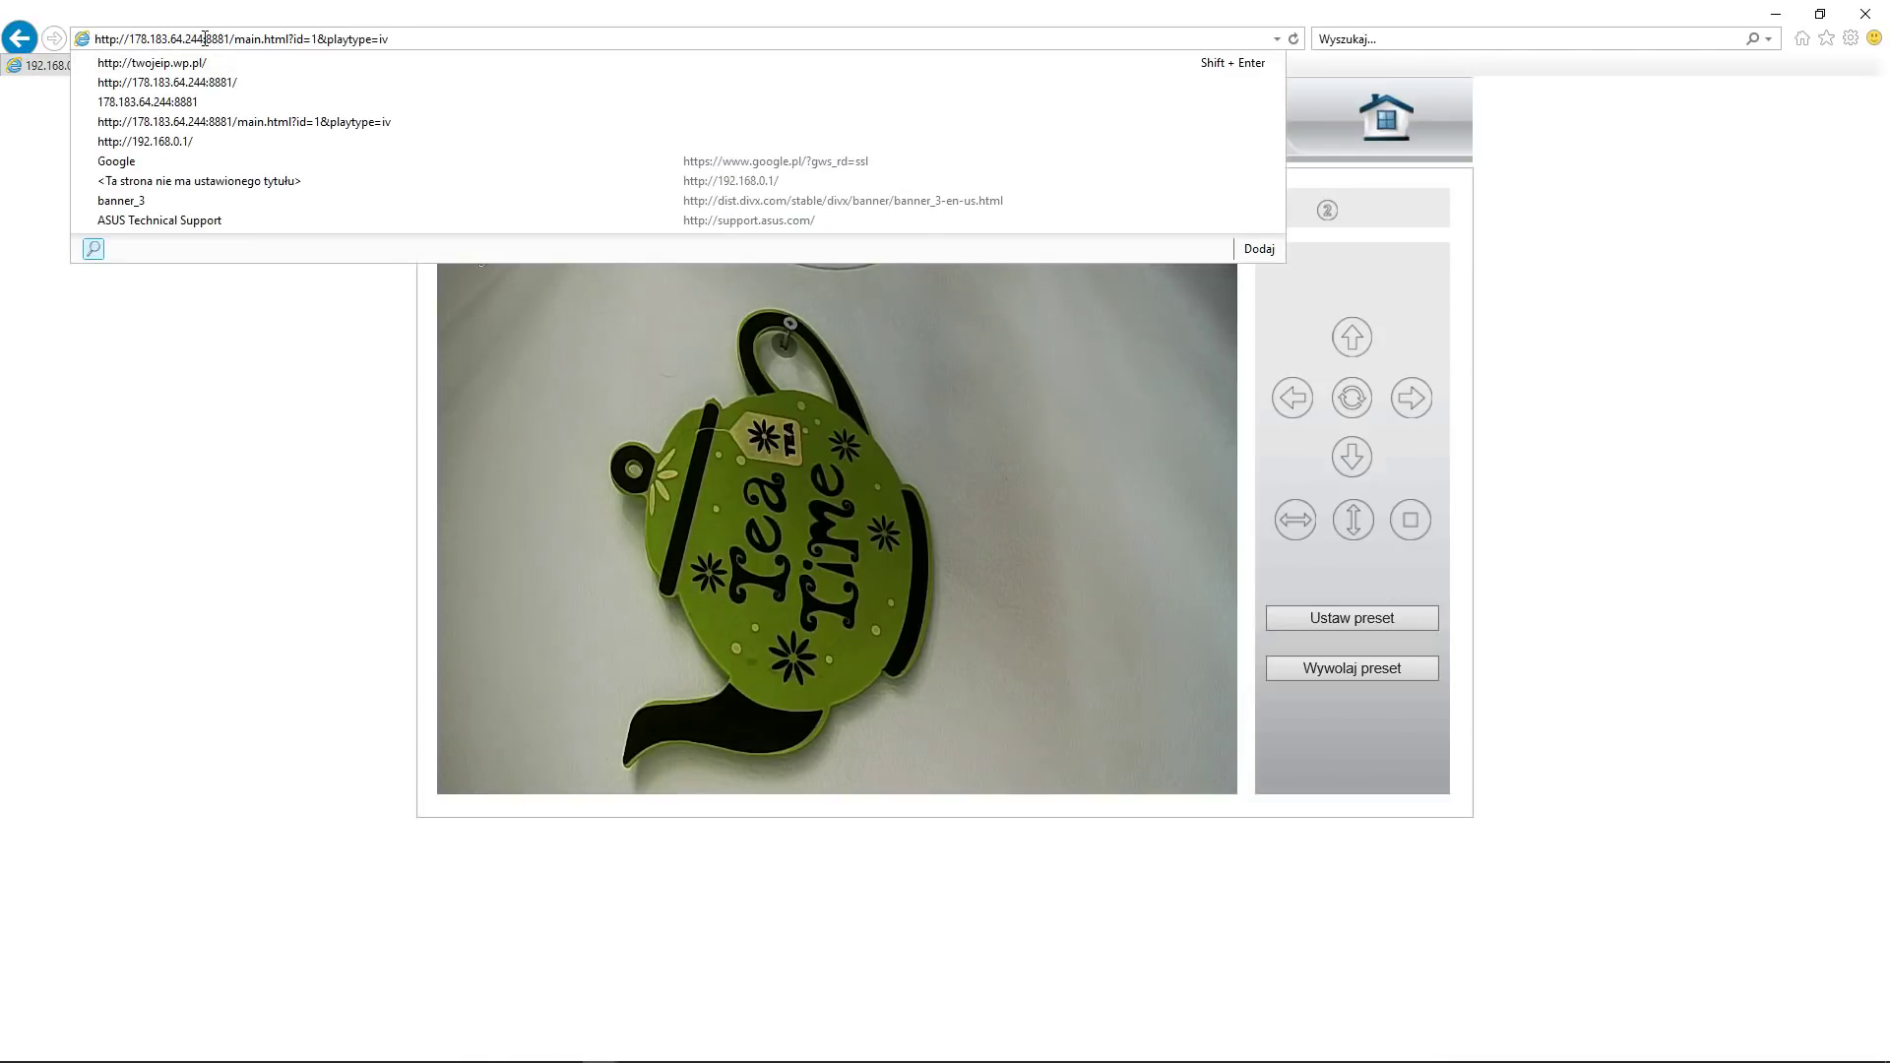
pyautogui.tripleClick(266, 41)
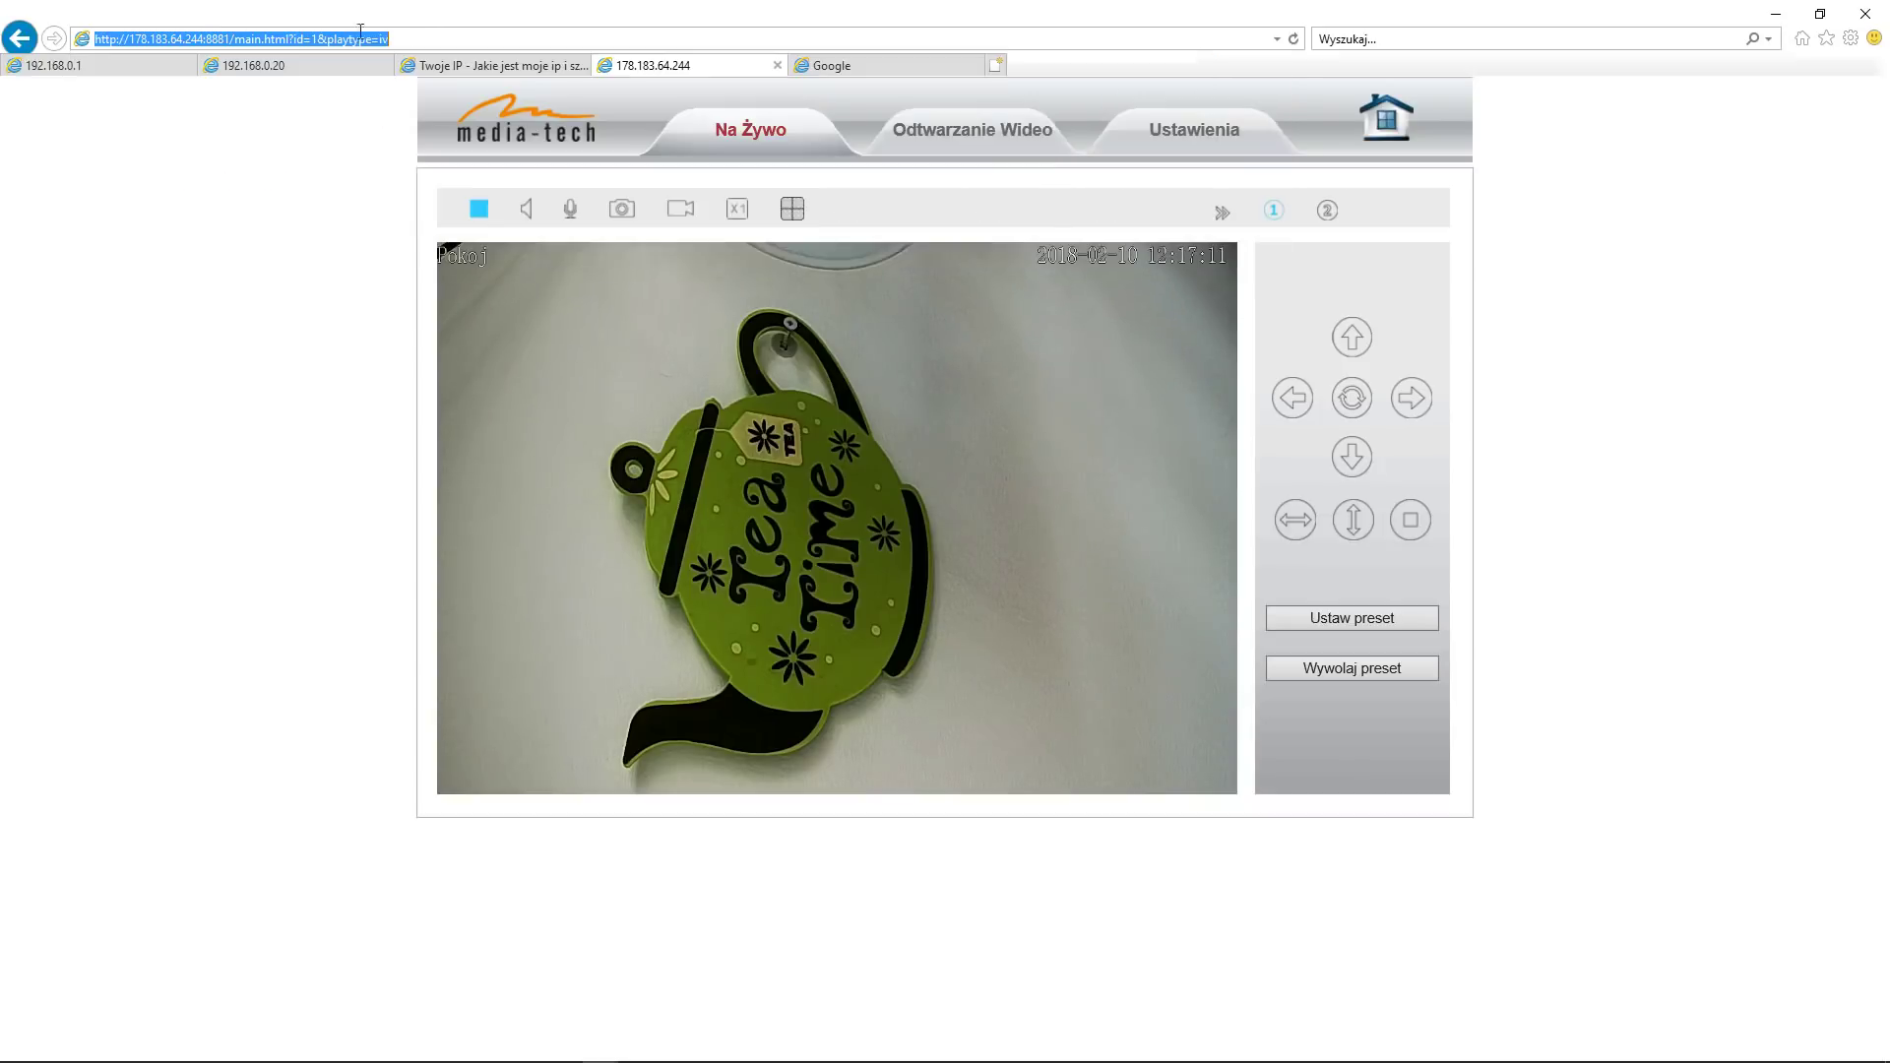
pyautogui.click(266, 41)
pyautogui.moveTo(411, 40); pyautogui.dragTo(230, 40)
pyautogui.press('BackSpace')
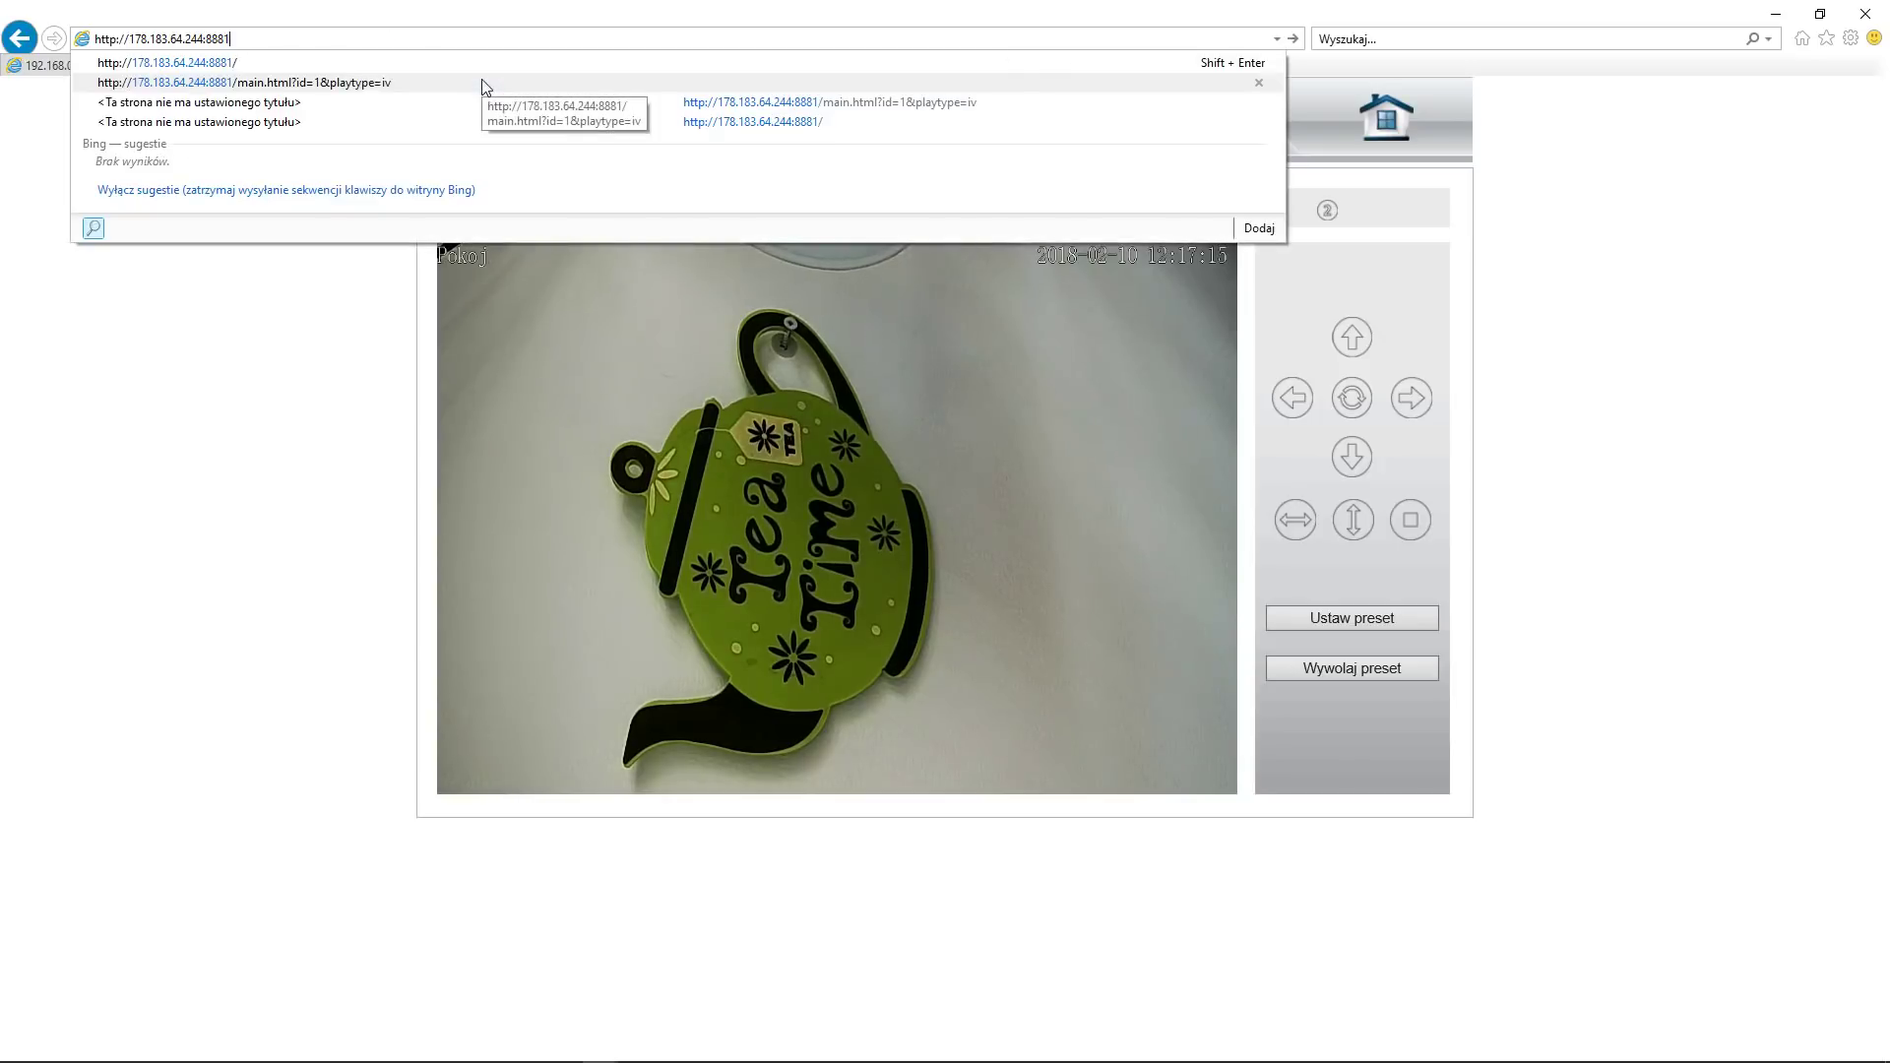
pyautogui.press('Return')
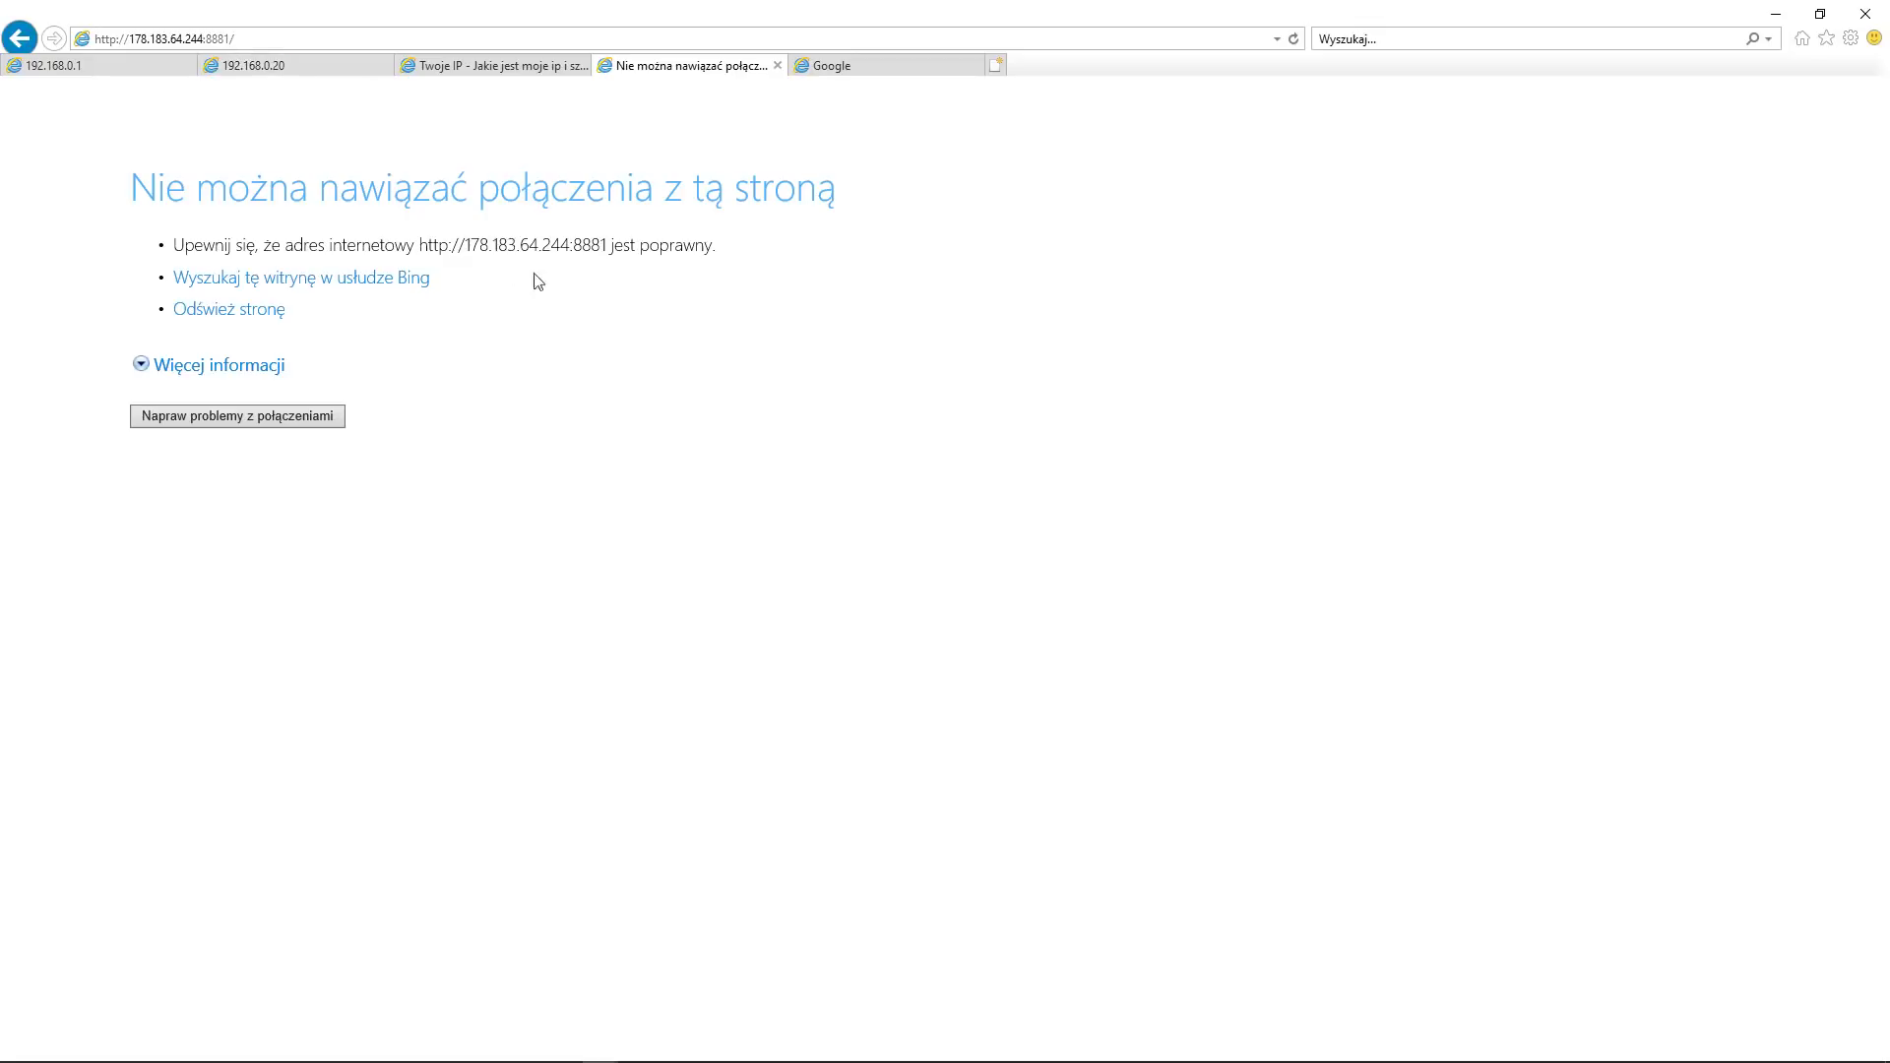
pyautogui.moveTo(1718, 1053)
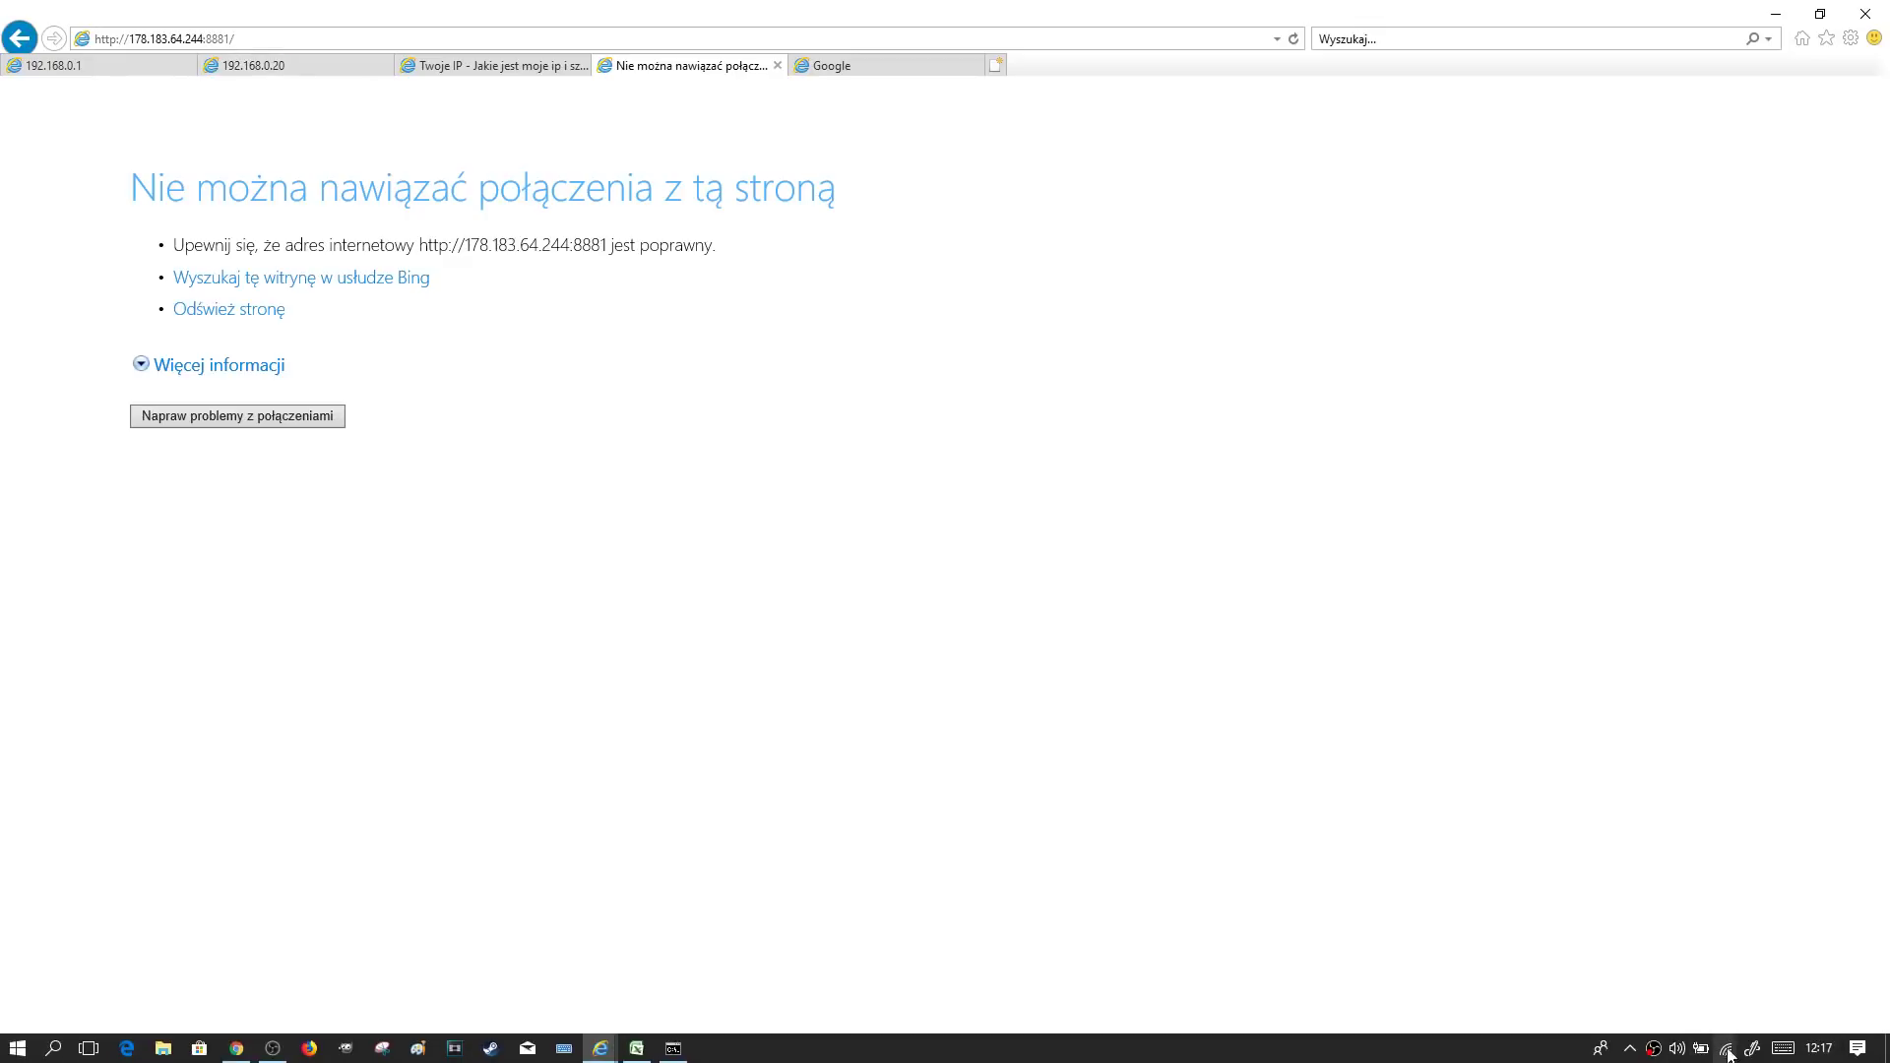
pyautogui.click(1727, 1049)
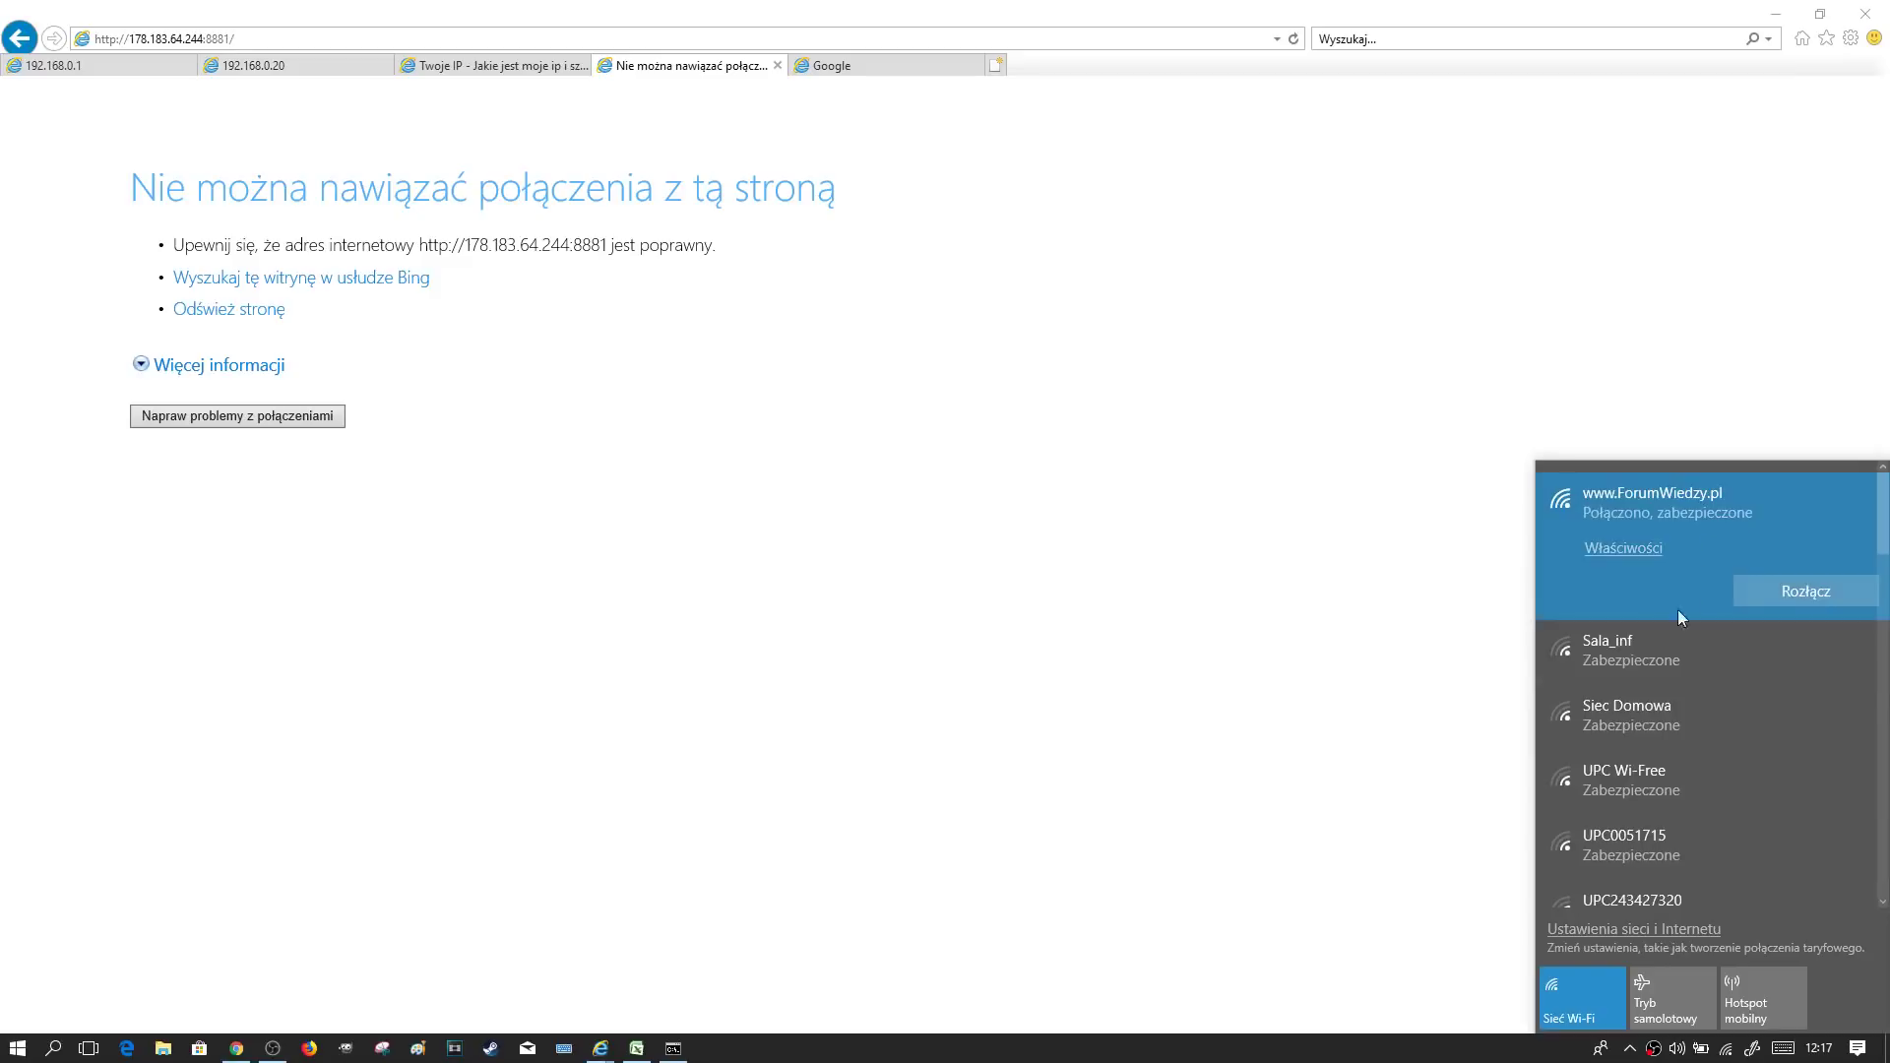
# On the D-Link router, set virtual server entry 1 to server IP 192.168.0.20 and server port 80
pyautogui.click(62, 67)
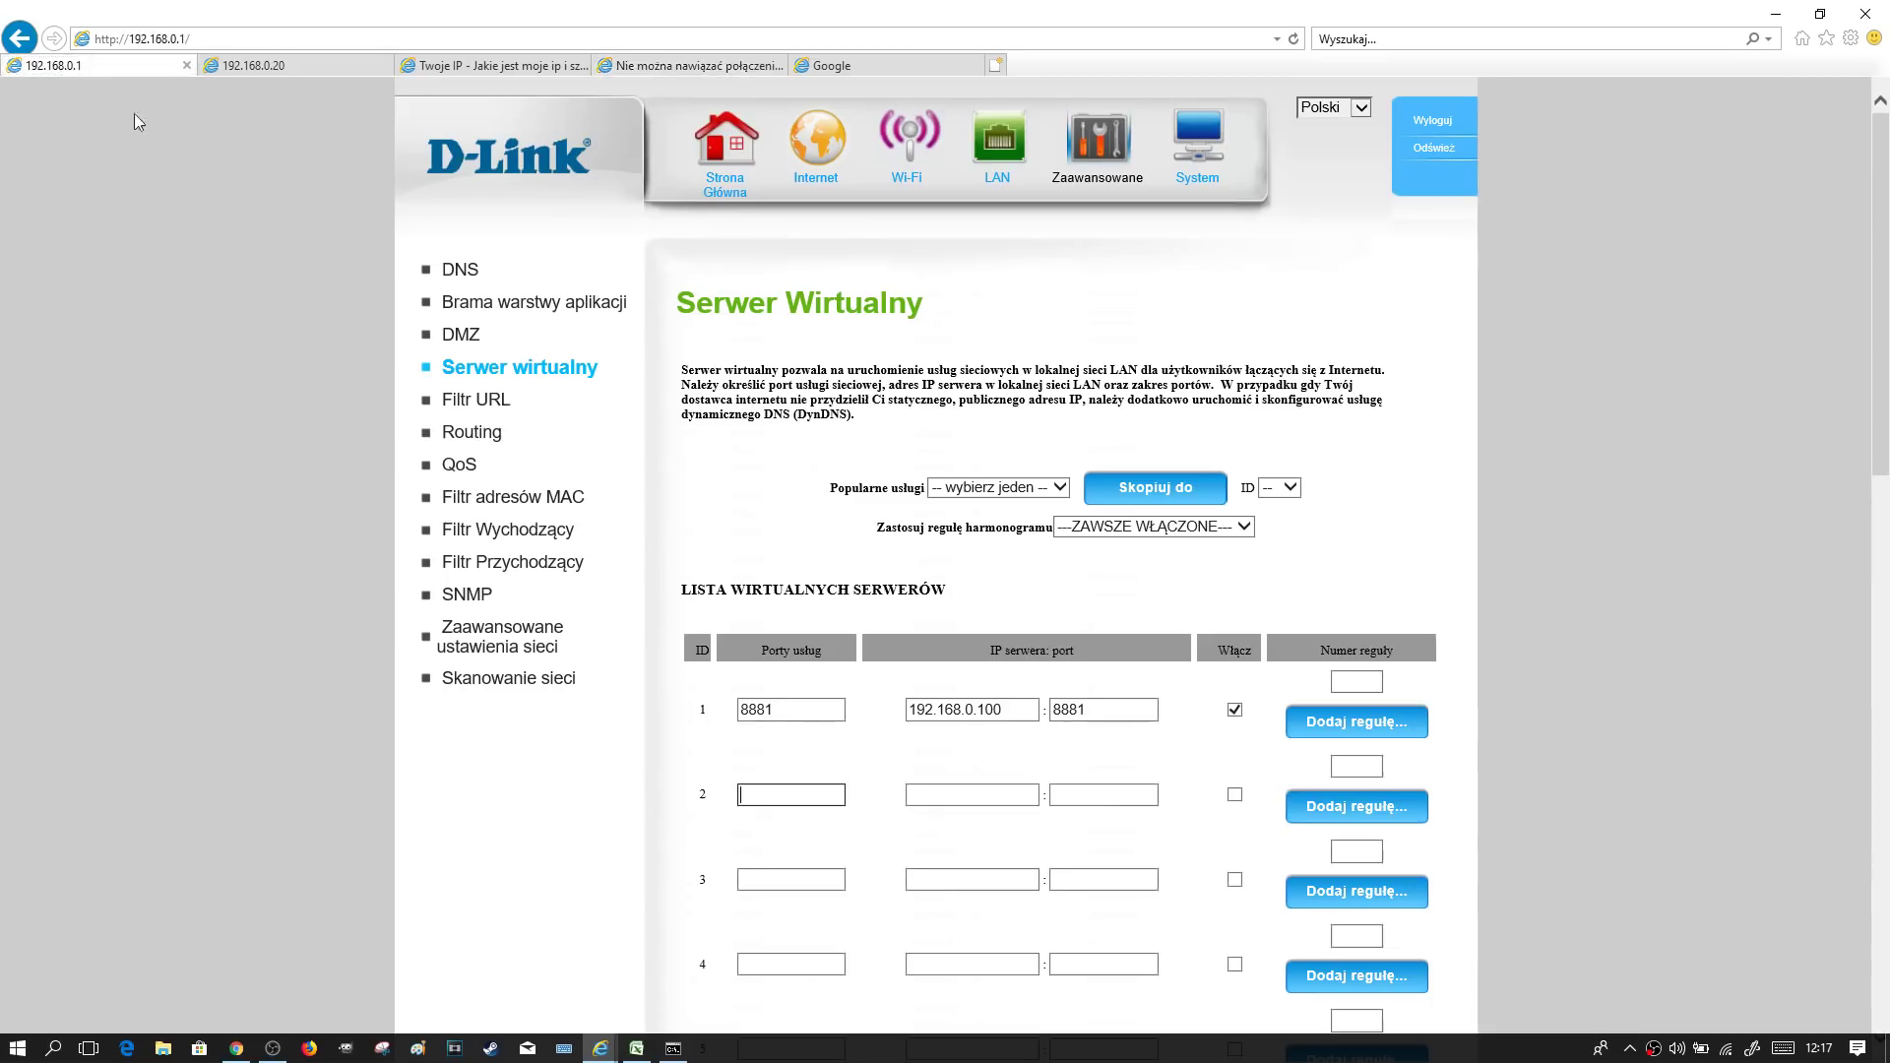
pyautogui.click(813, 710)
pyautogui.moveTo(1033, 711); pyautogui.dragTo(912, 719)
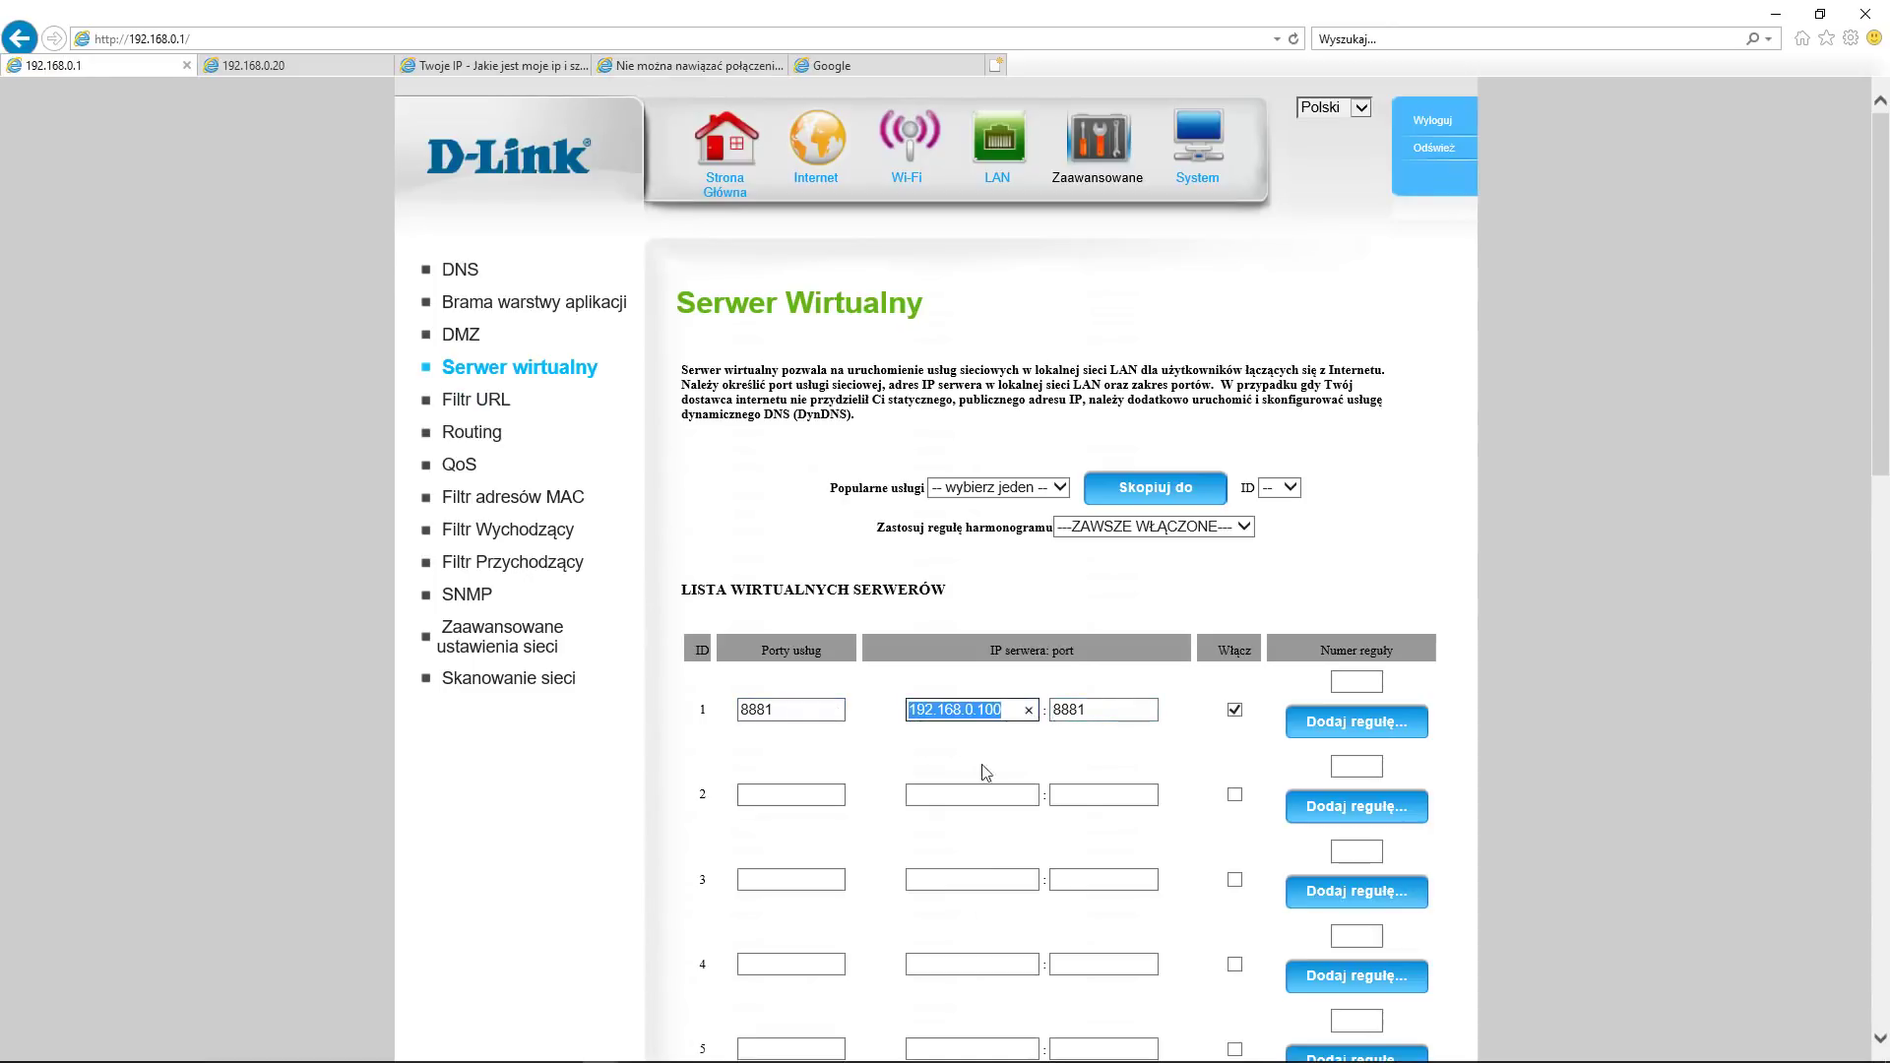
pyautogui.click(1011, 710)
pyautogui.press('BackSpace')
pyautogui.press('BackSpace')
pyautogui.press('BackSpace')
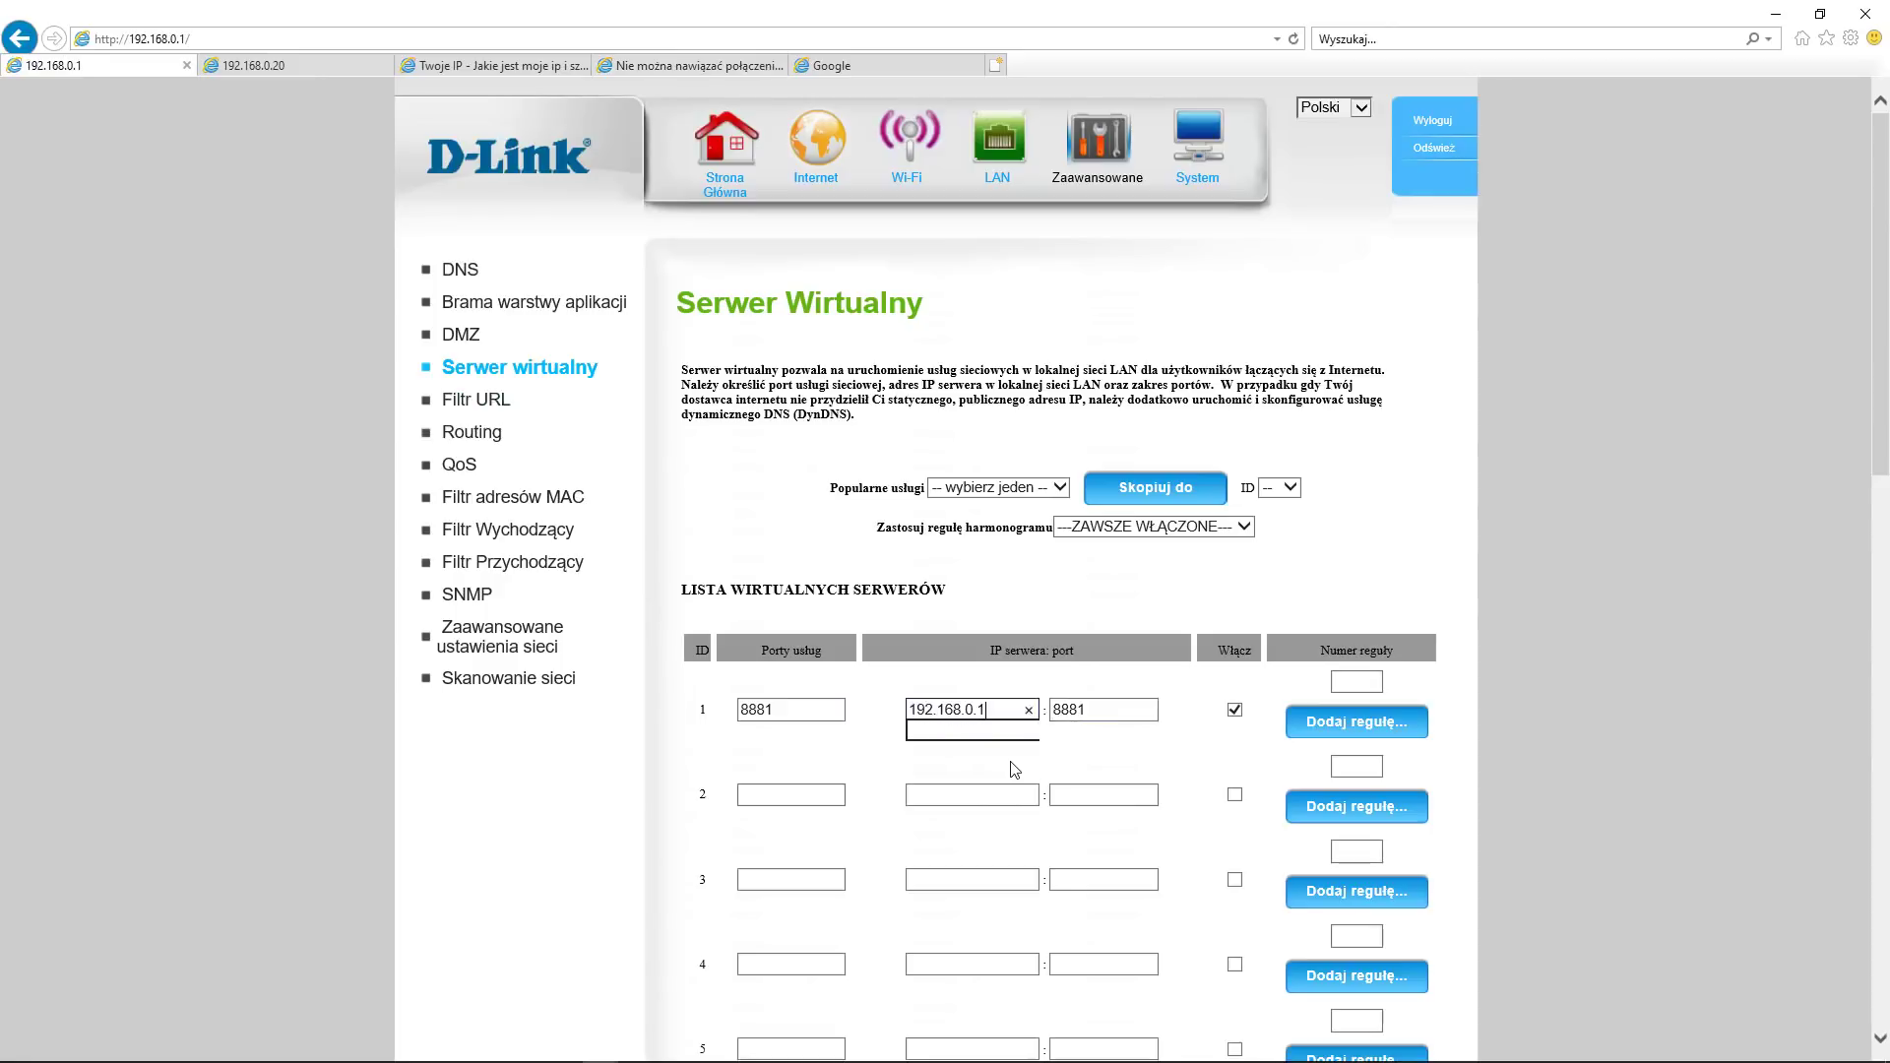
pyautogui.click(1012, 770)
pyautogui.press('Tab')
pyautogui.write('80')
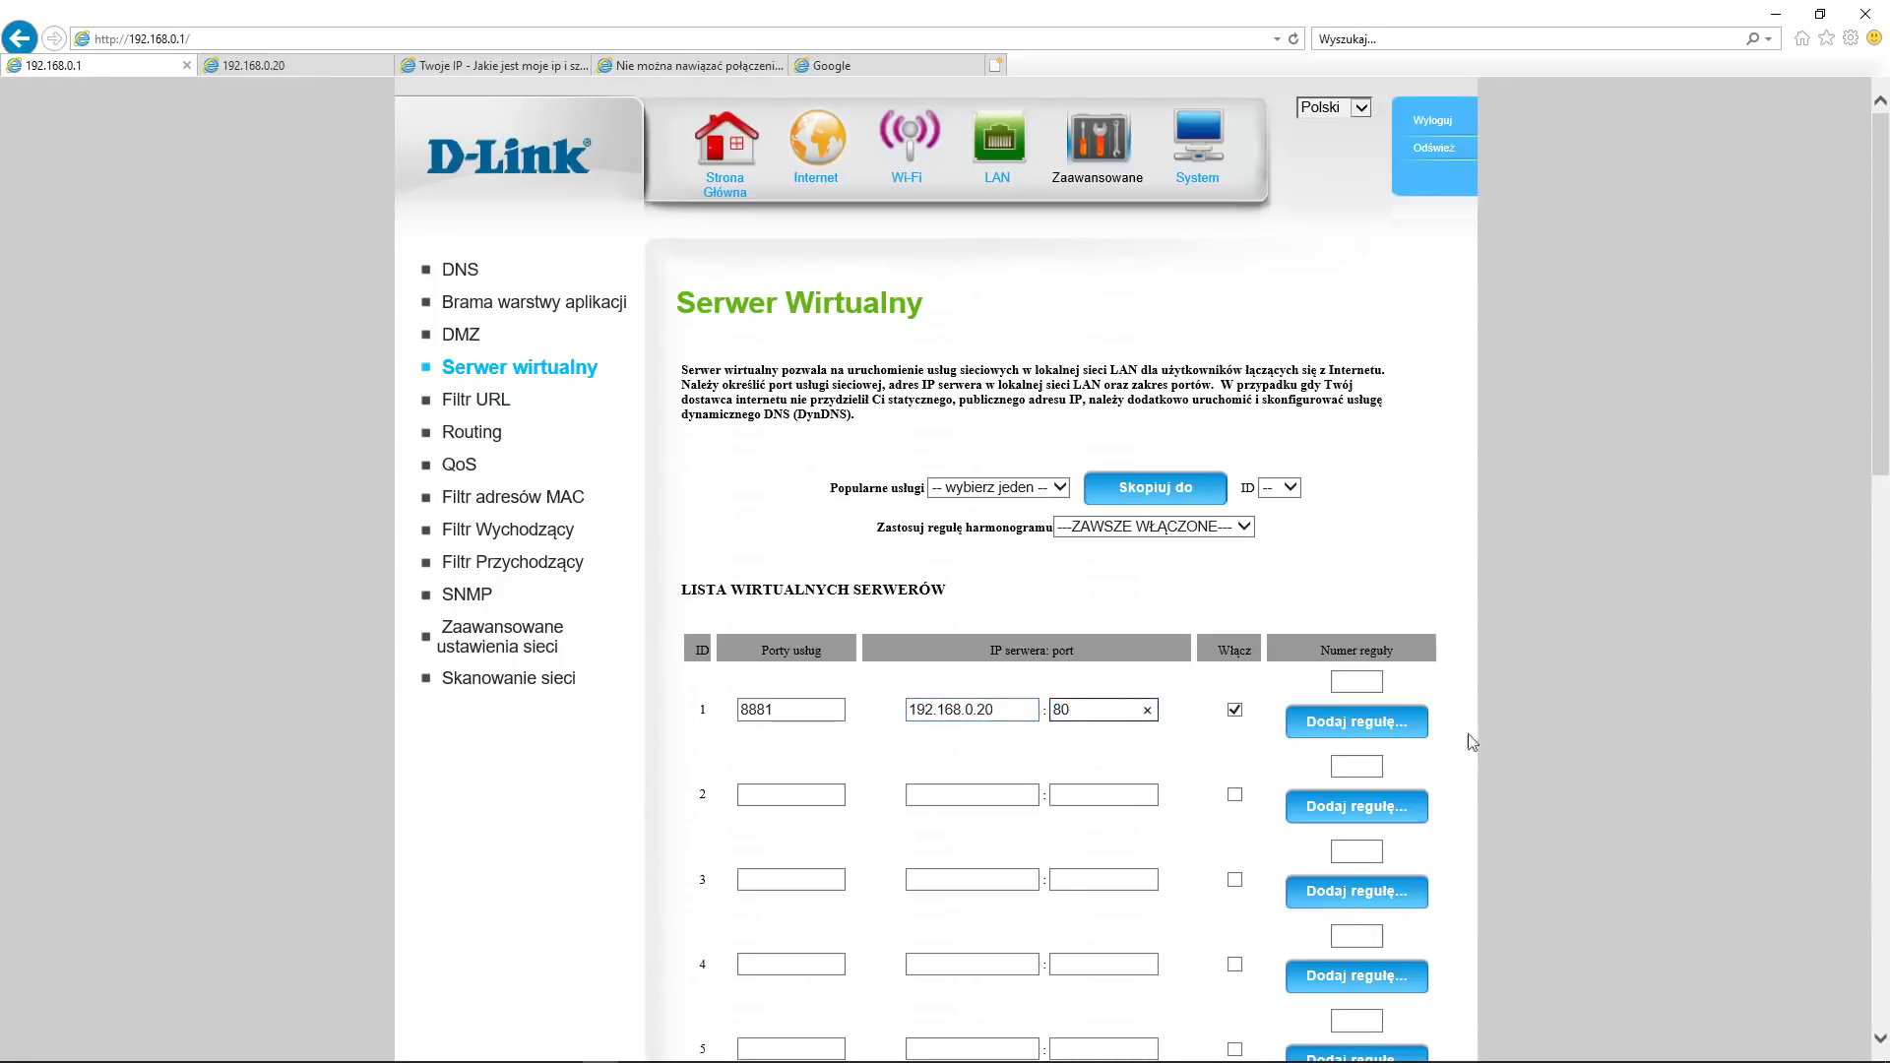
# Save the virtual server settings on the D-Link router
pyautogui.click(1644, 644)
pyautogui.hotkey('ctrl', 'a')
pyautogui.click(1835, 420)
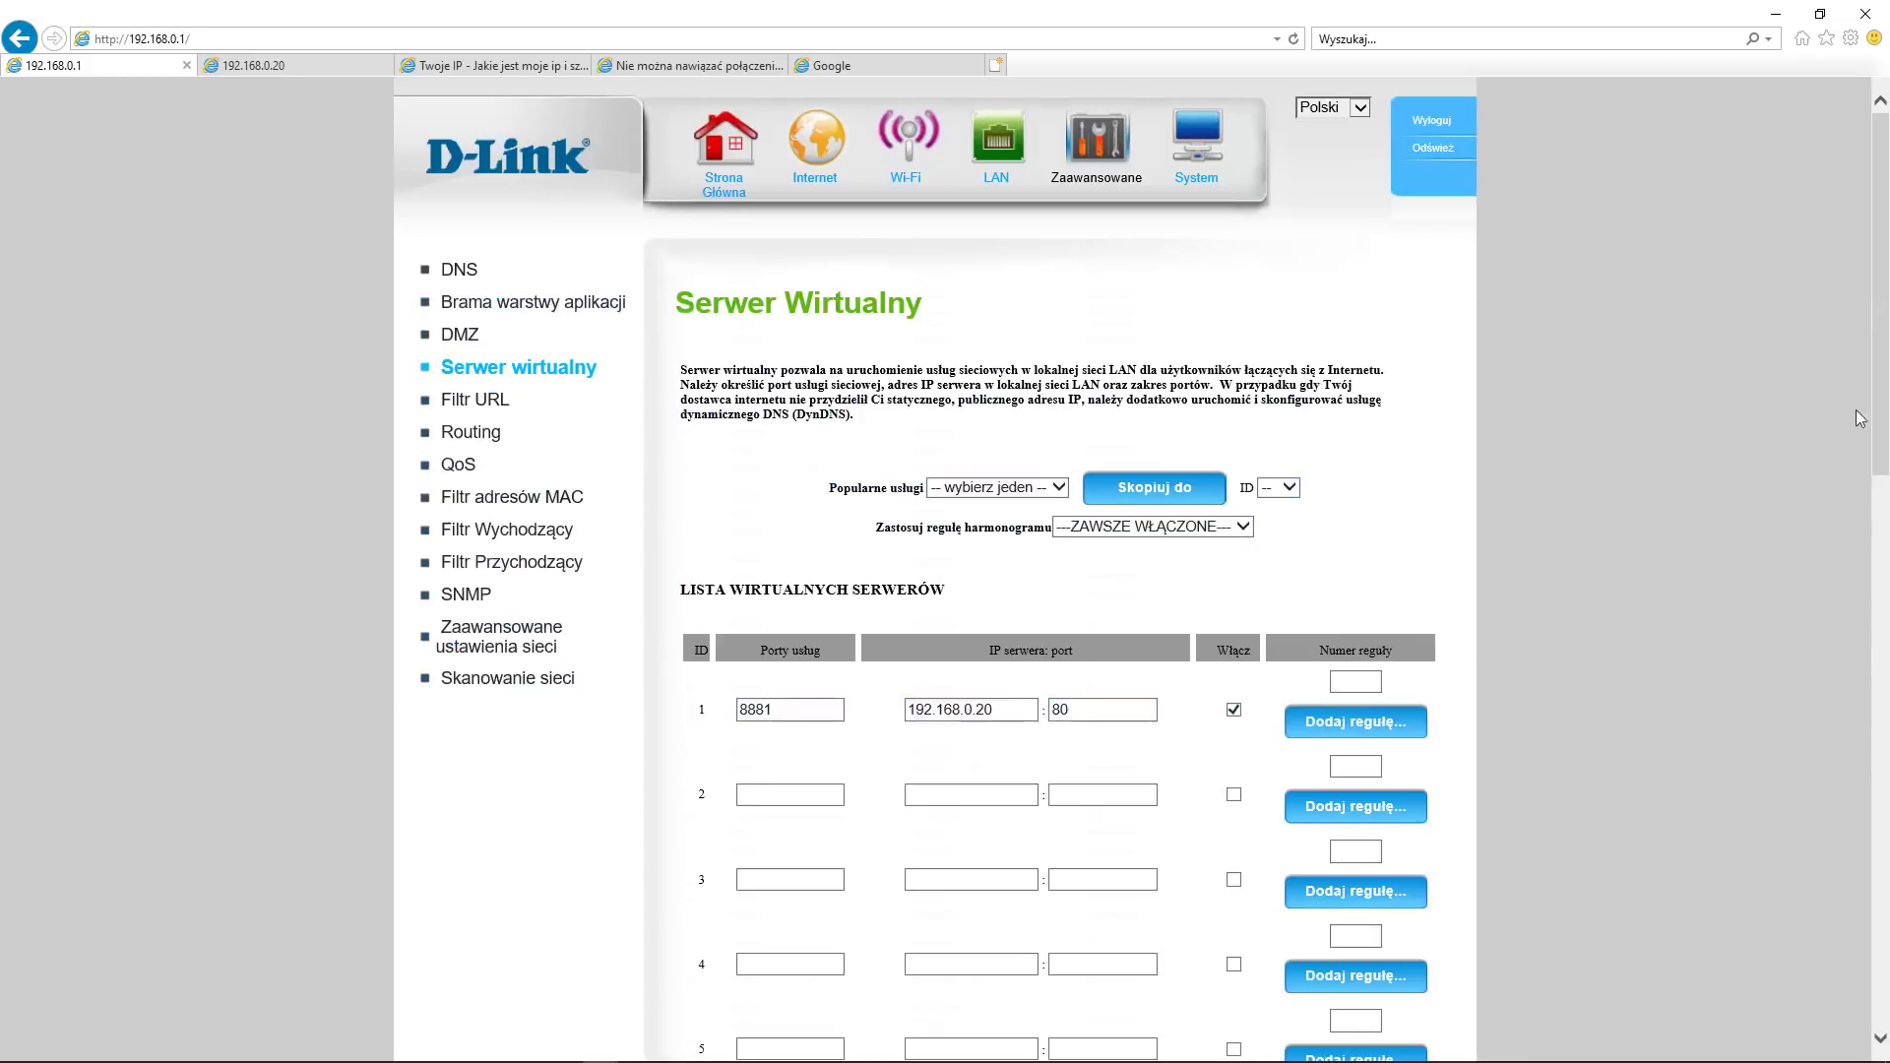
pyautogui.scroll(-15, 1834, 421)
pyautogui.click(778, 940)
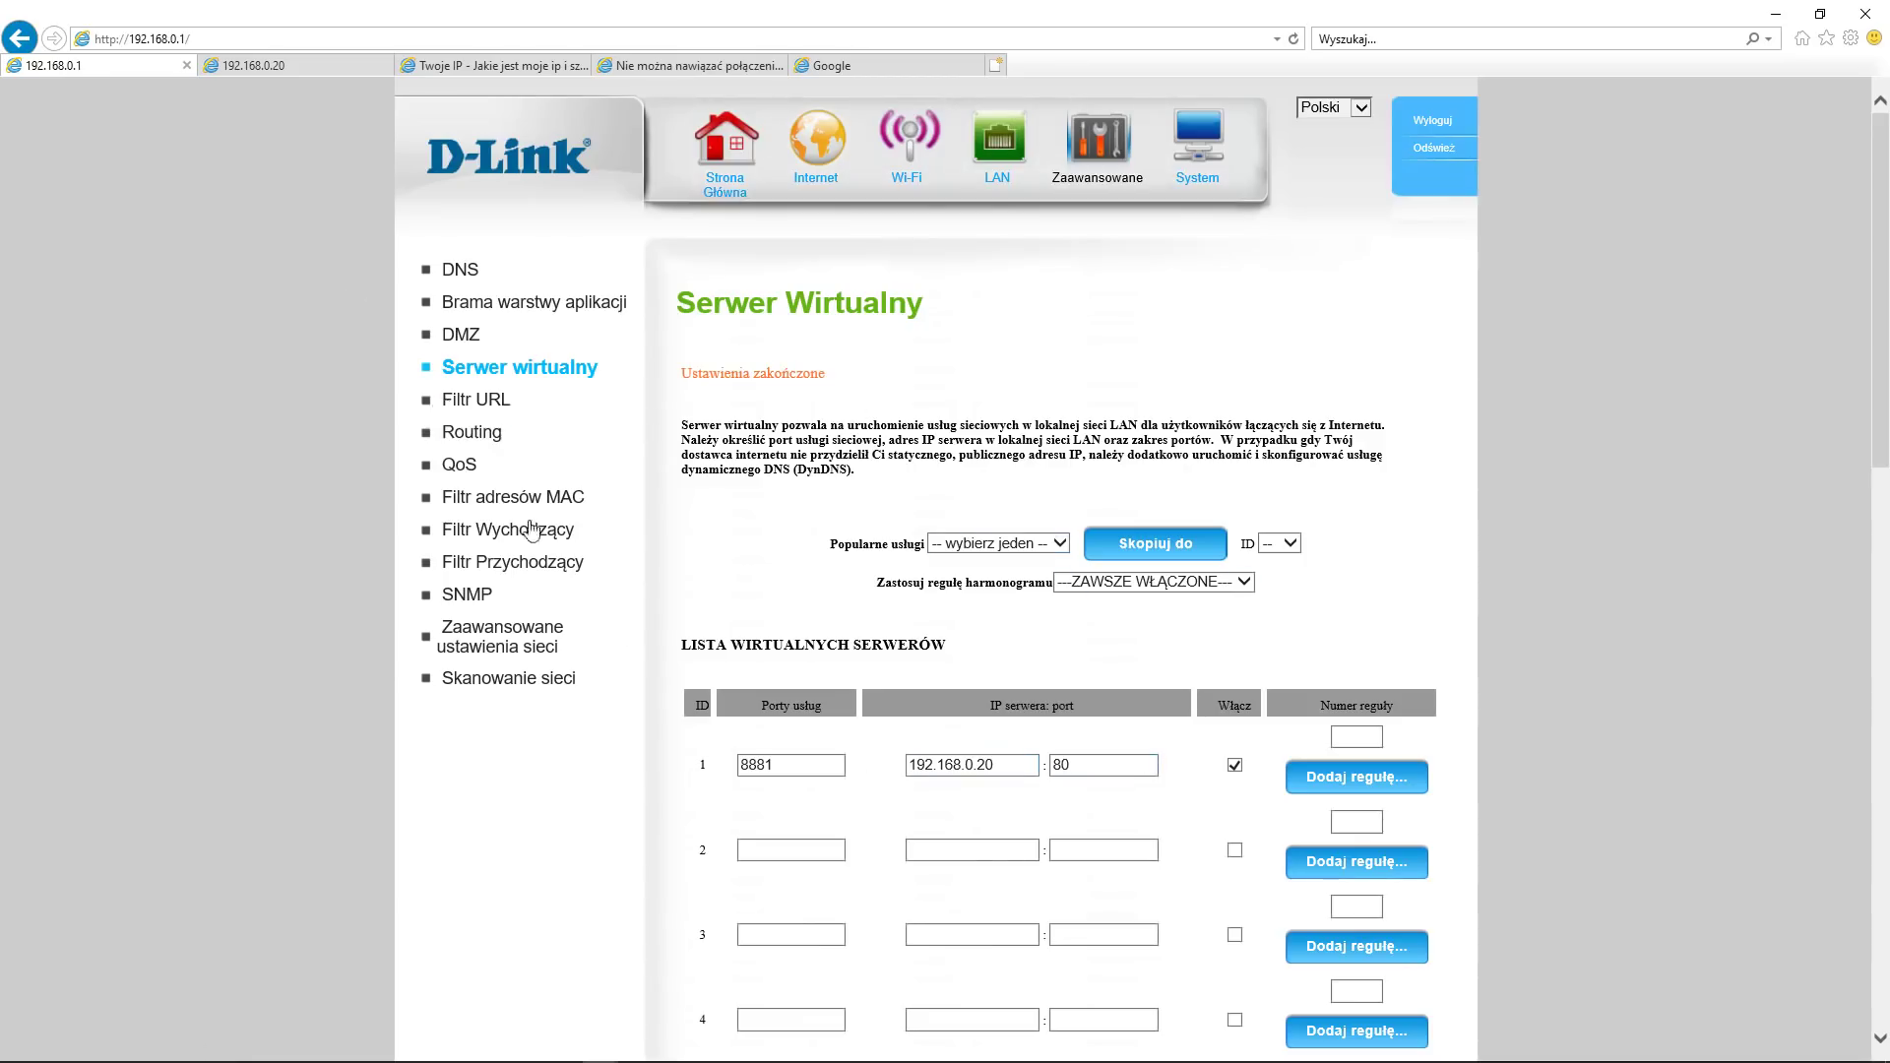
pyautogui.hotkey('alt', 'Tab')
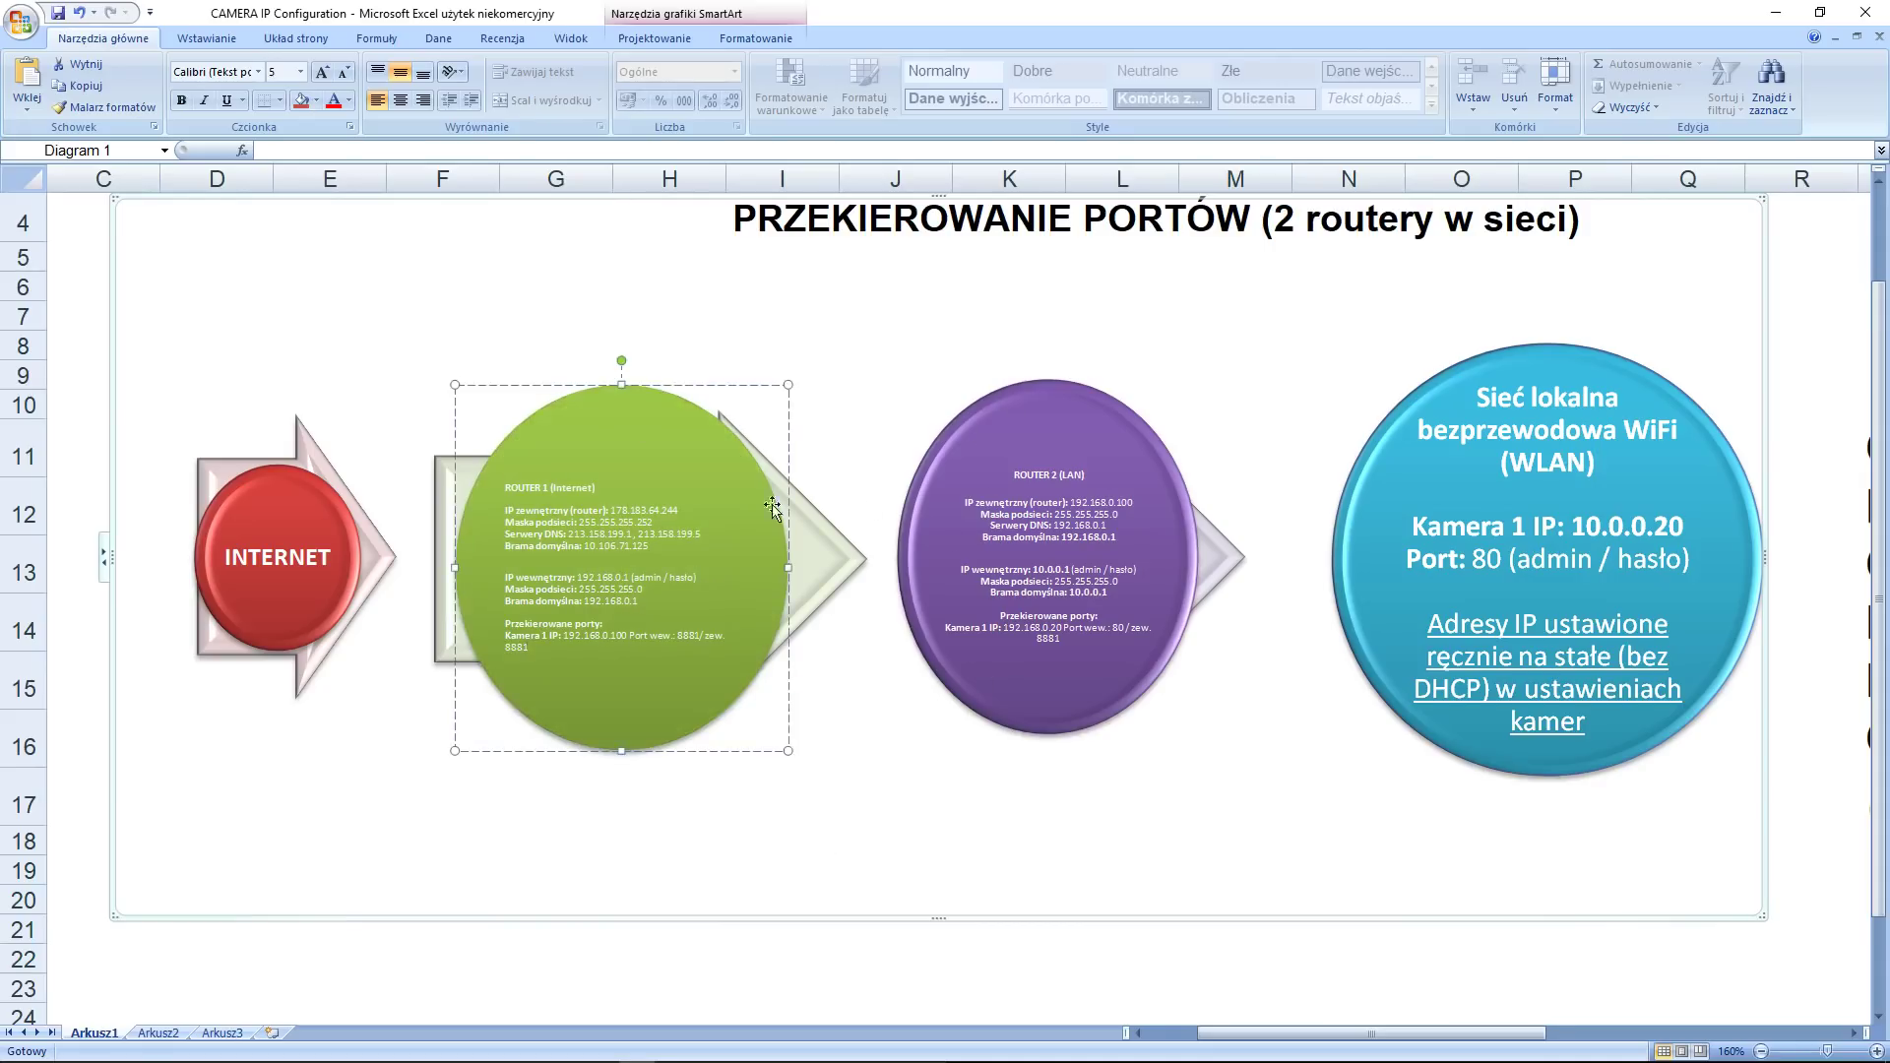
pyautogui.hotkey('alt', 'Tab')
pyautogui.click(689, 65)
pyautogui.click(341, 38)
pyautogui.click(366, 42)
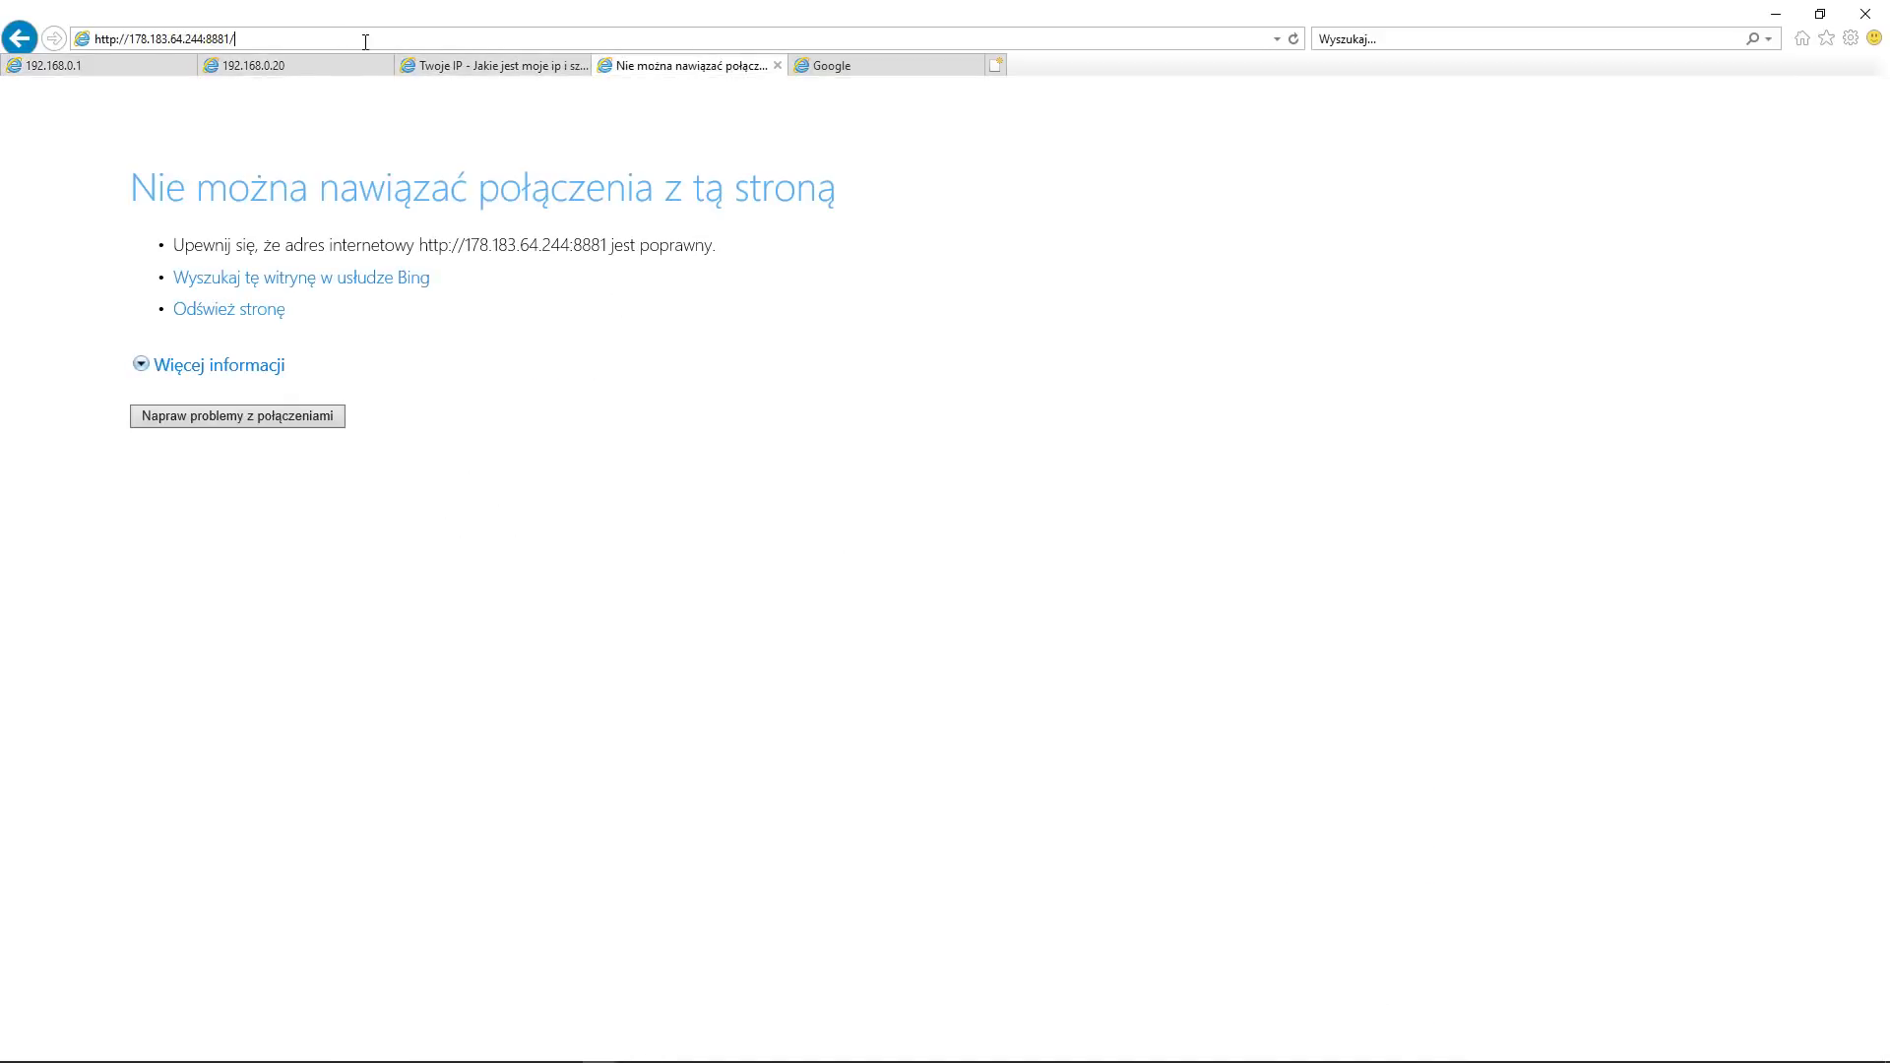
pyautogui.press('Return')
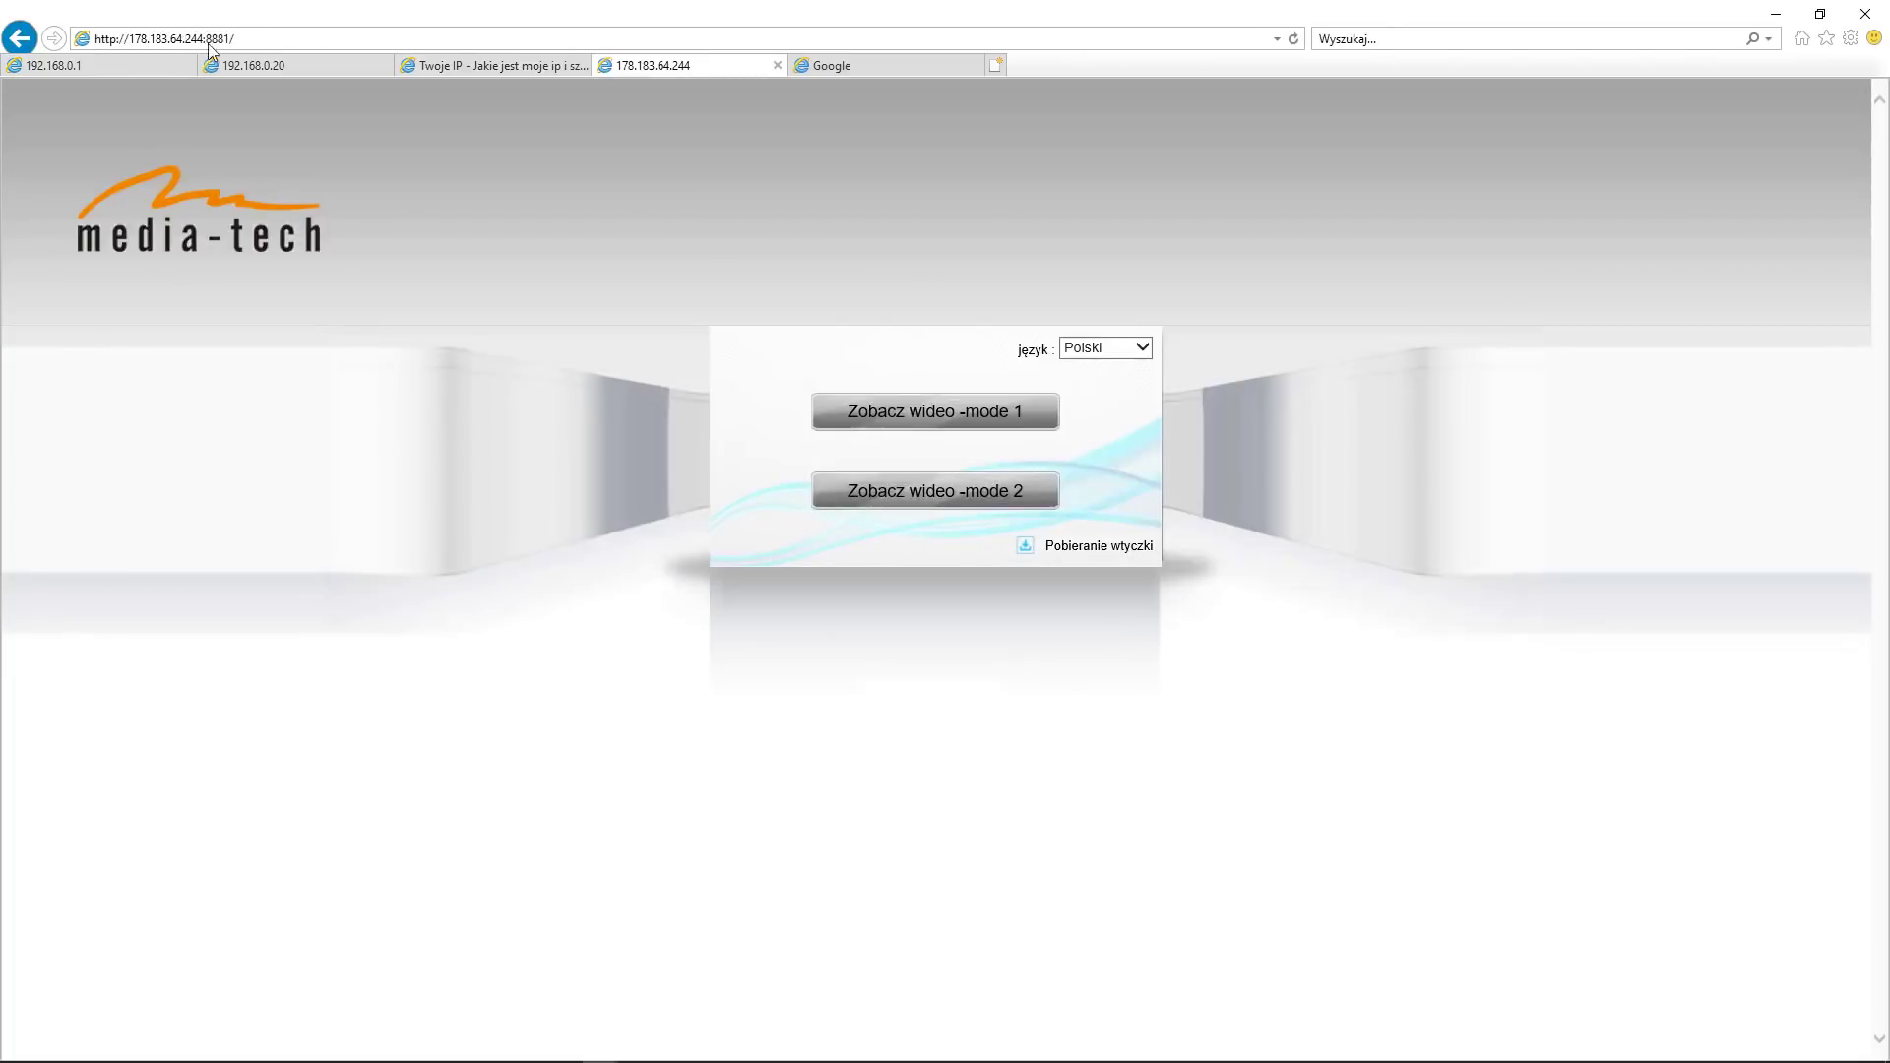
pyautogui.click(928, 419)
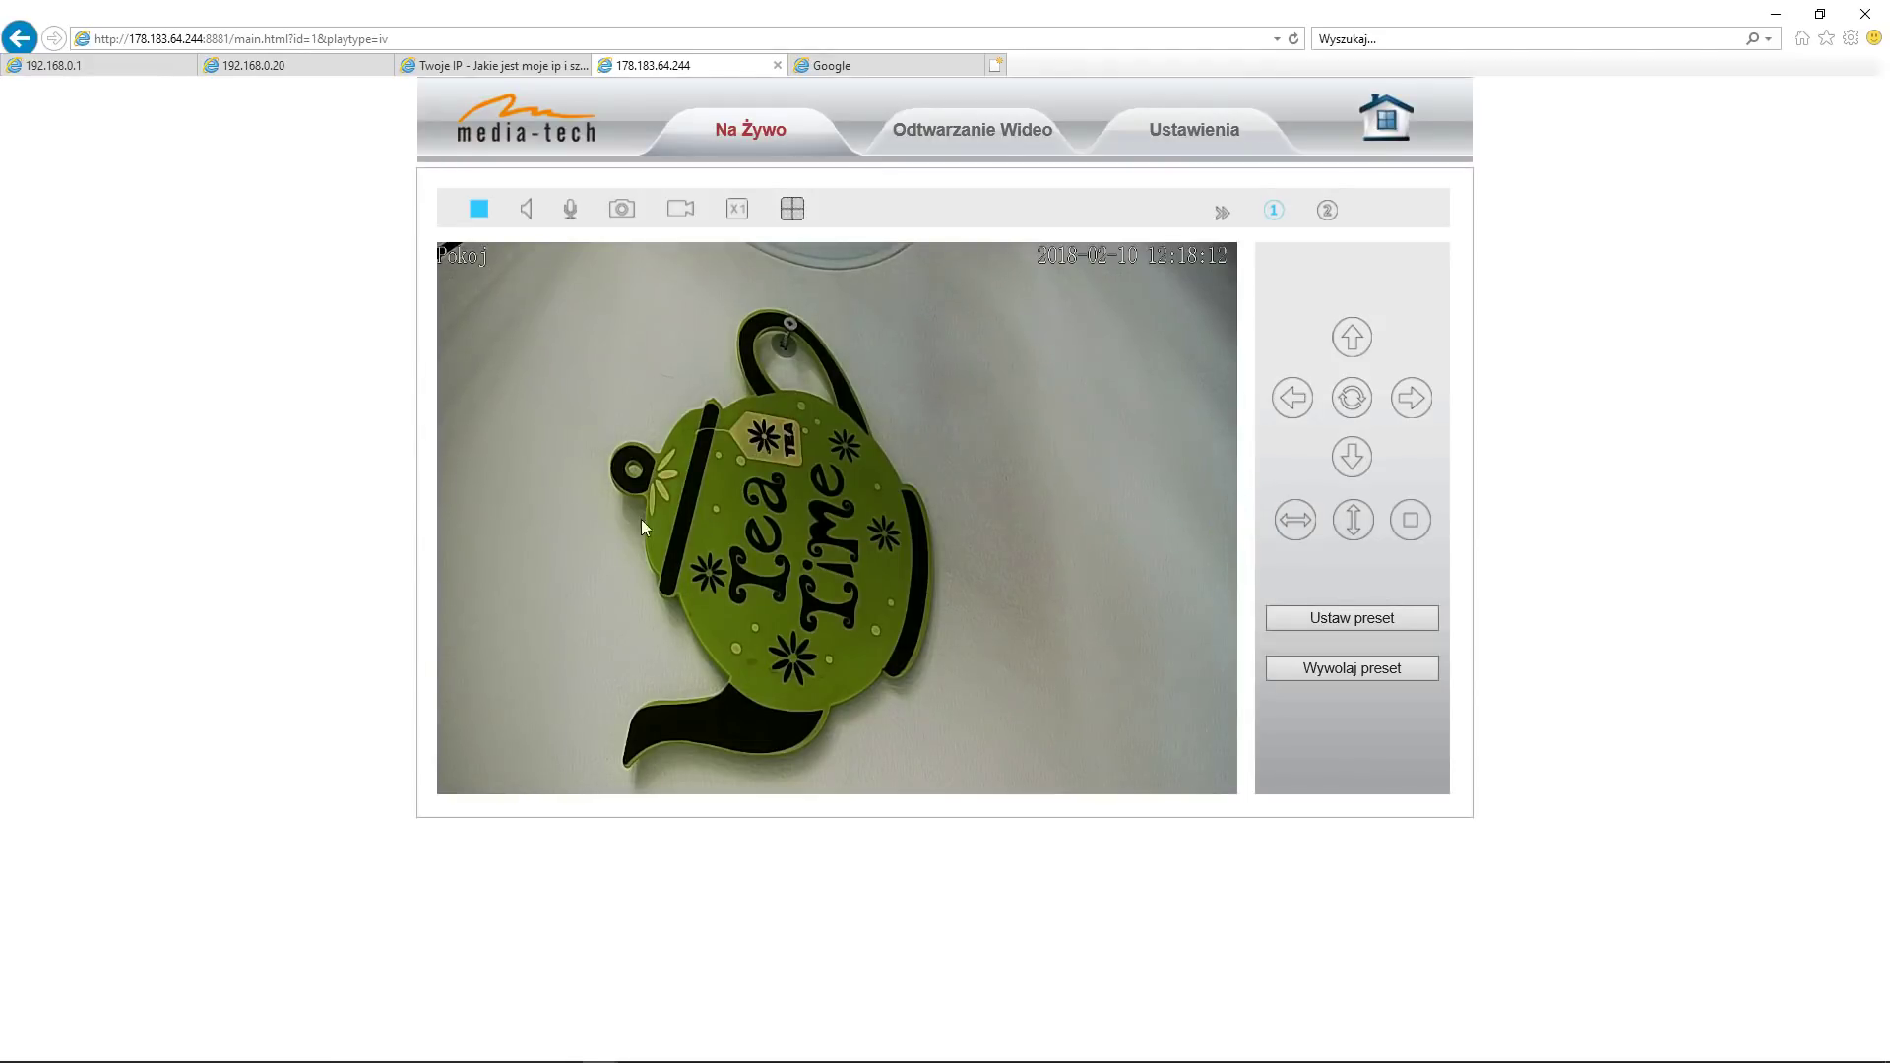
# Test the camera's remote pan and tilt in the live view, both in full screen and in the normal page view
pyautogui.click(511, 509)
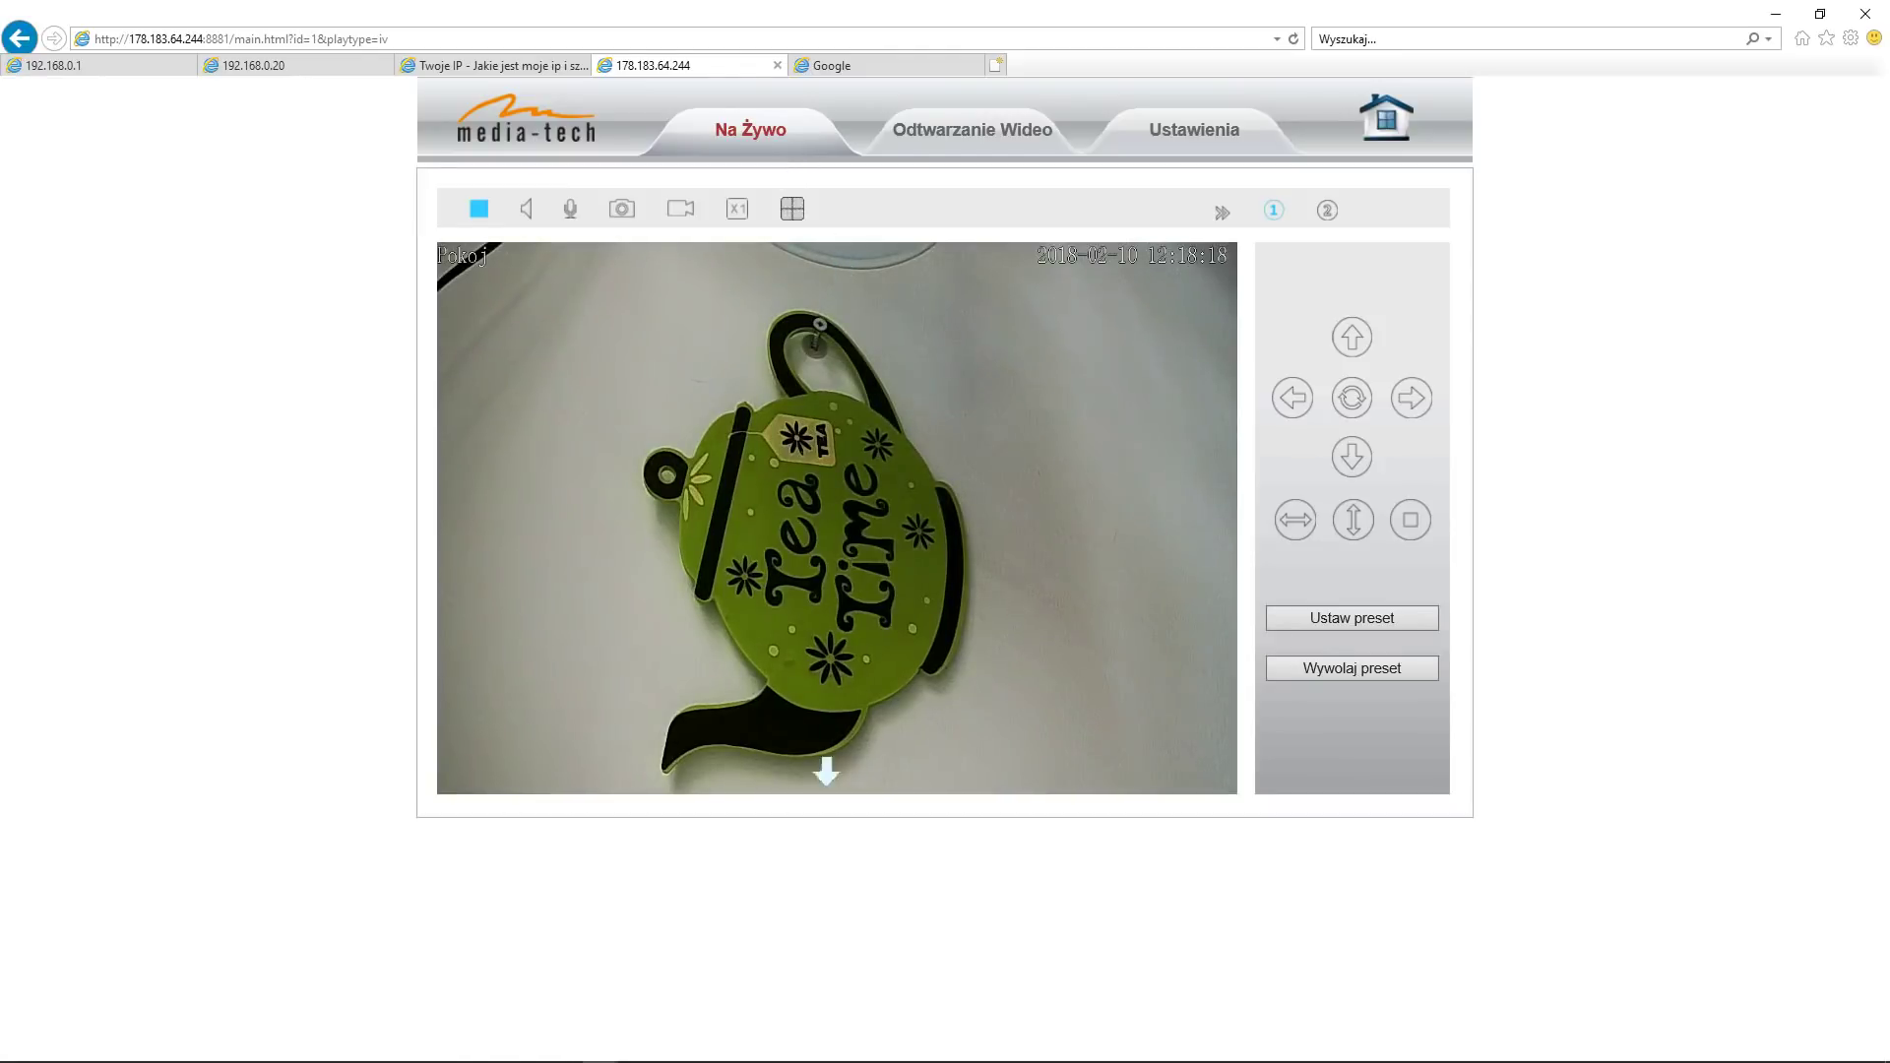
pyautogui.doubleClick(827, 778)
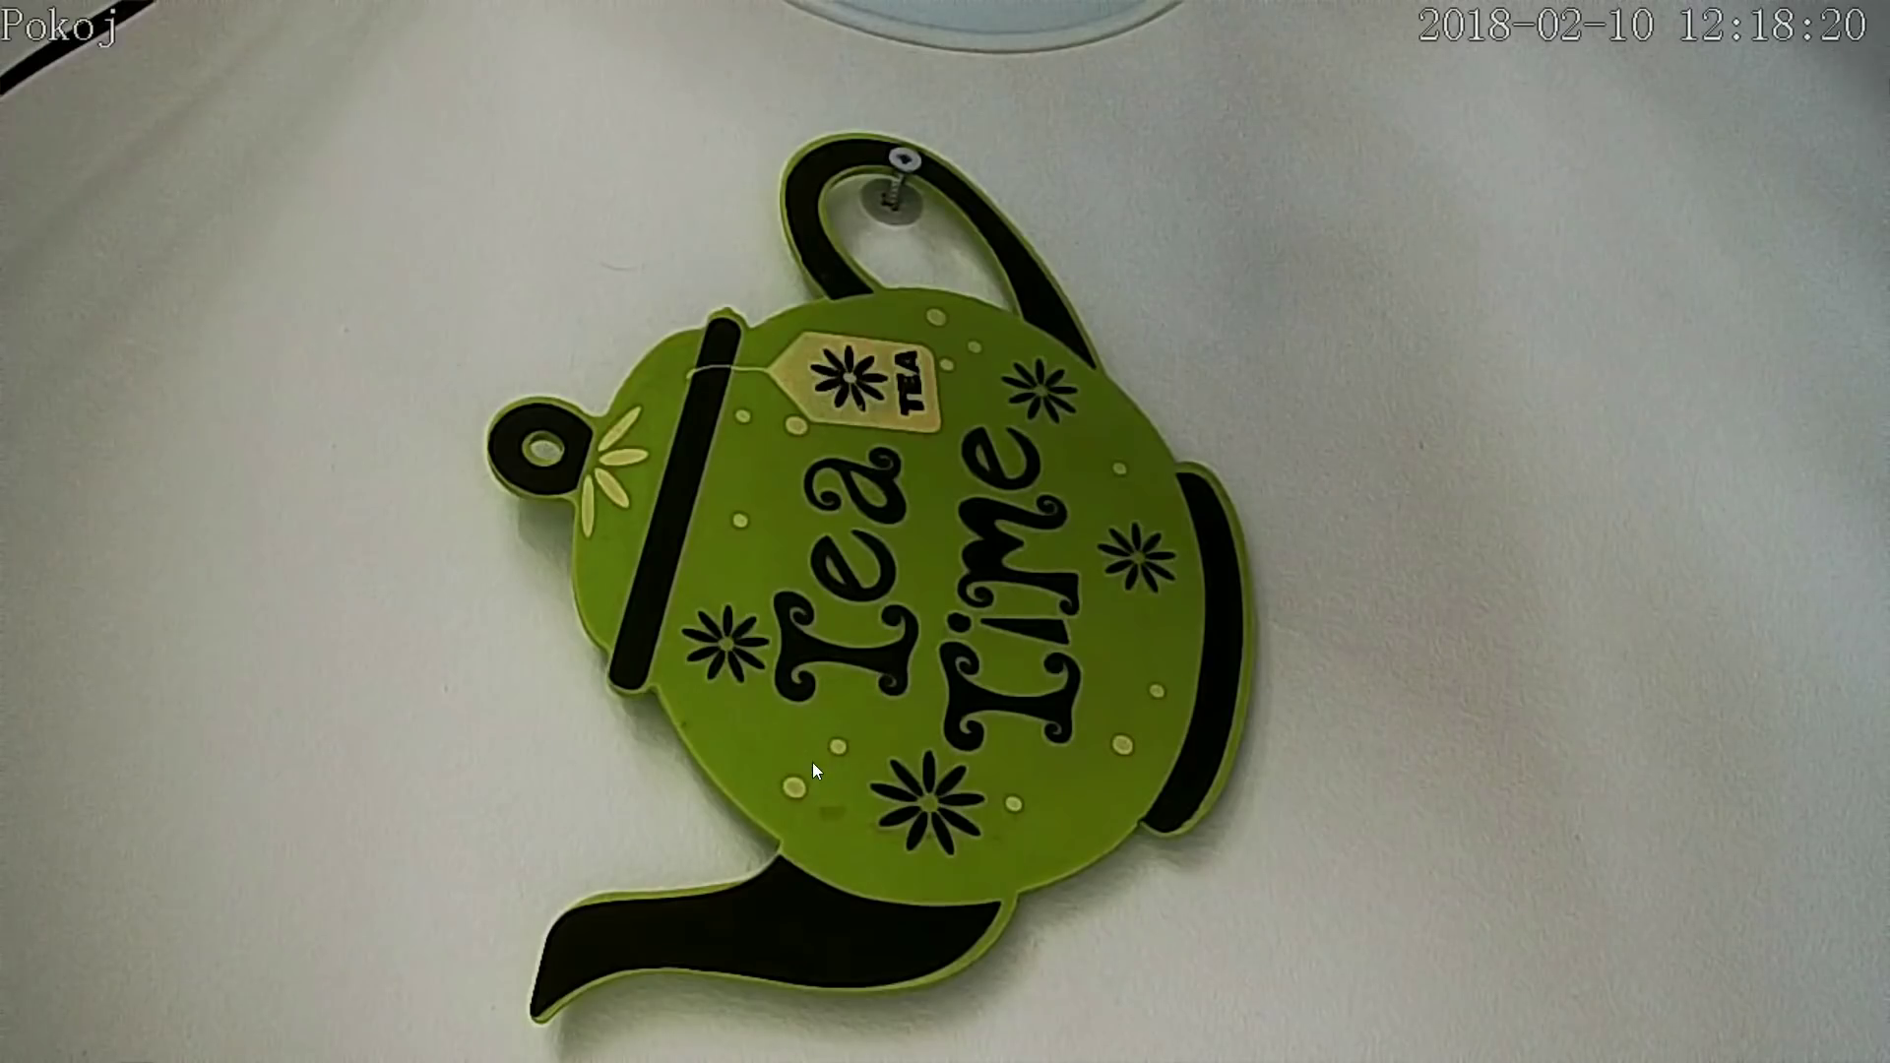
pyautogui.click(898, 1035)
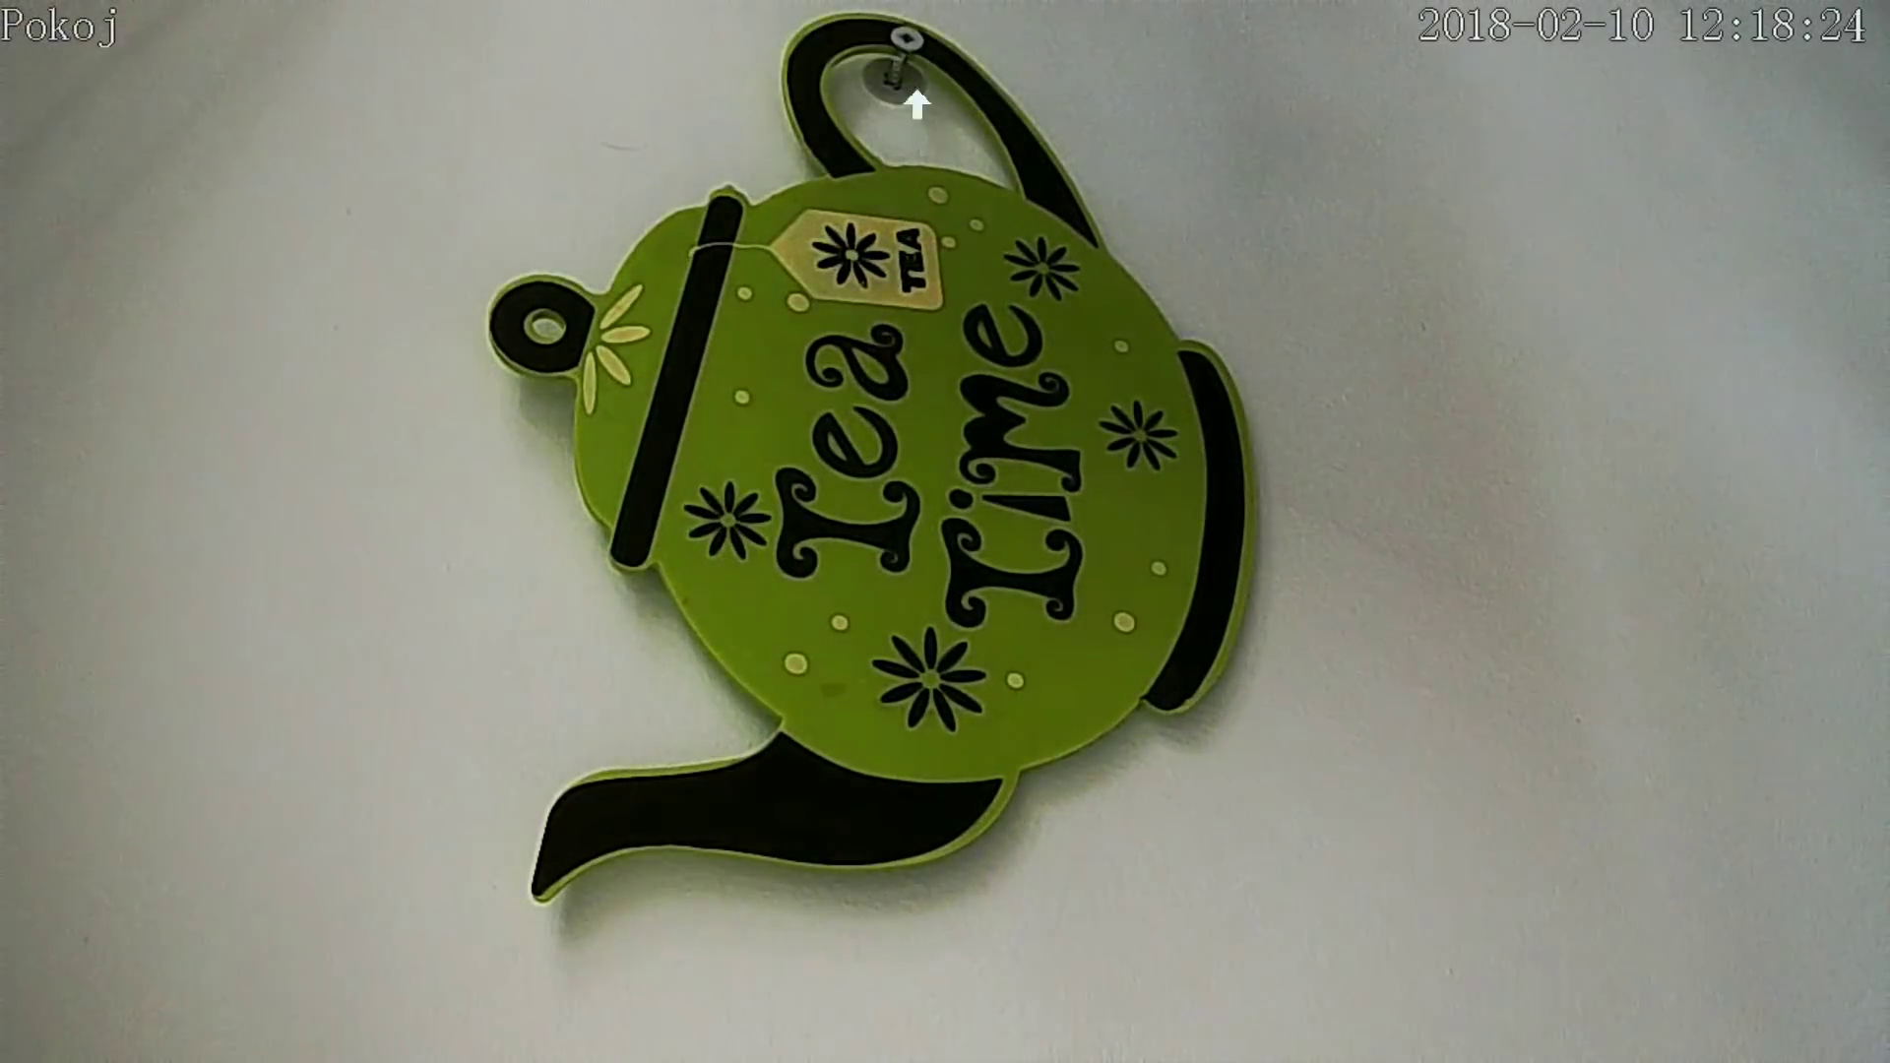
pyautogui.doubleClick(766, 439)
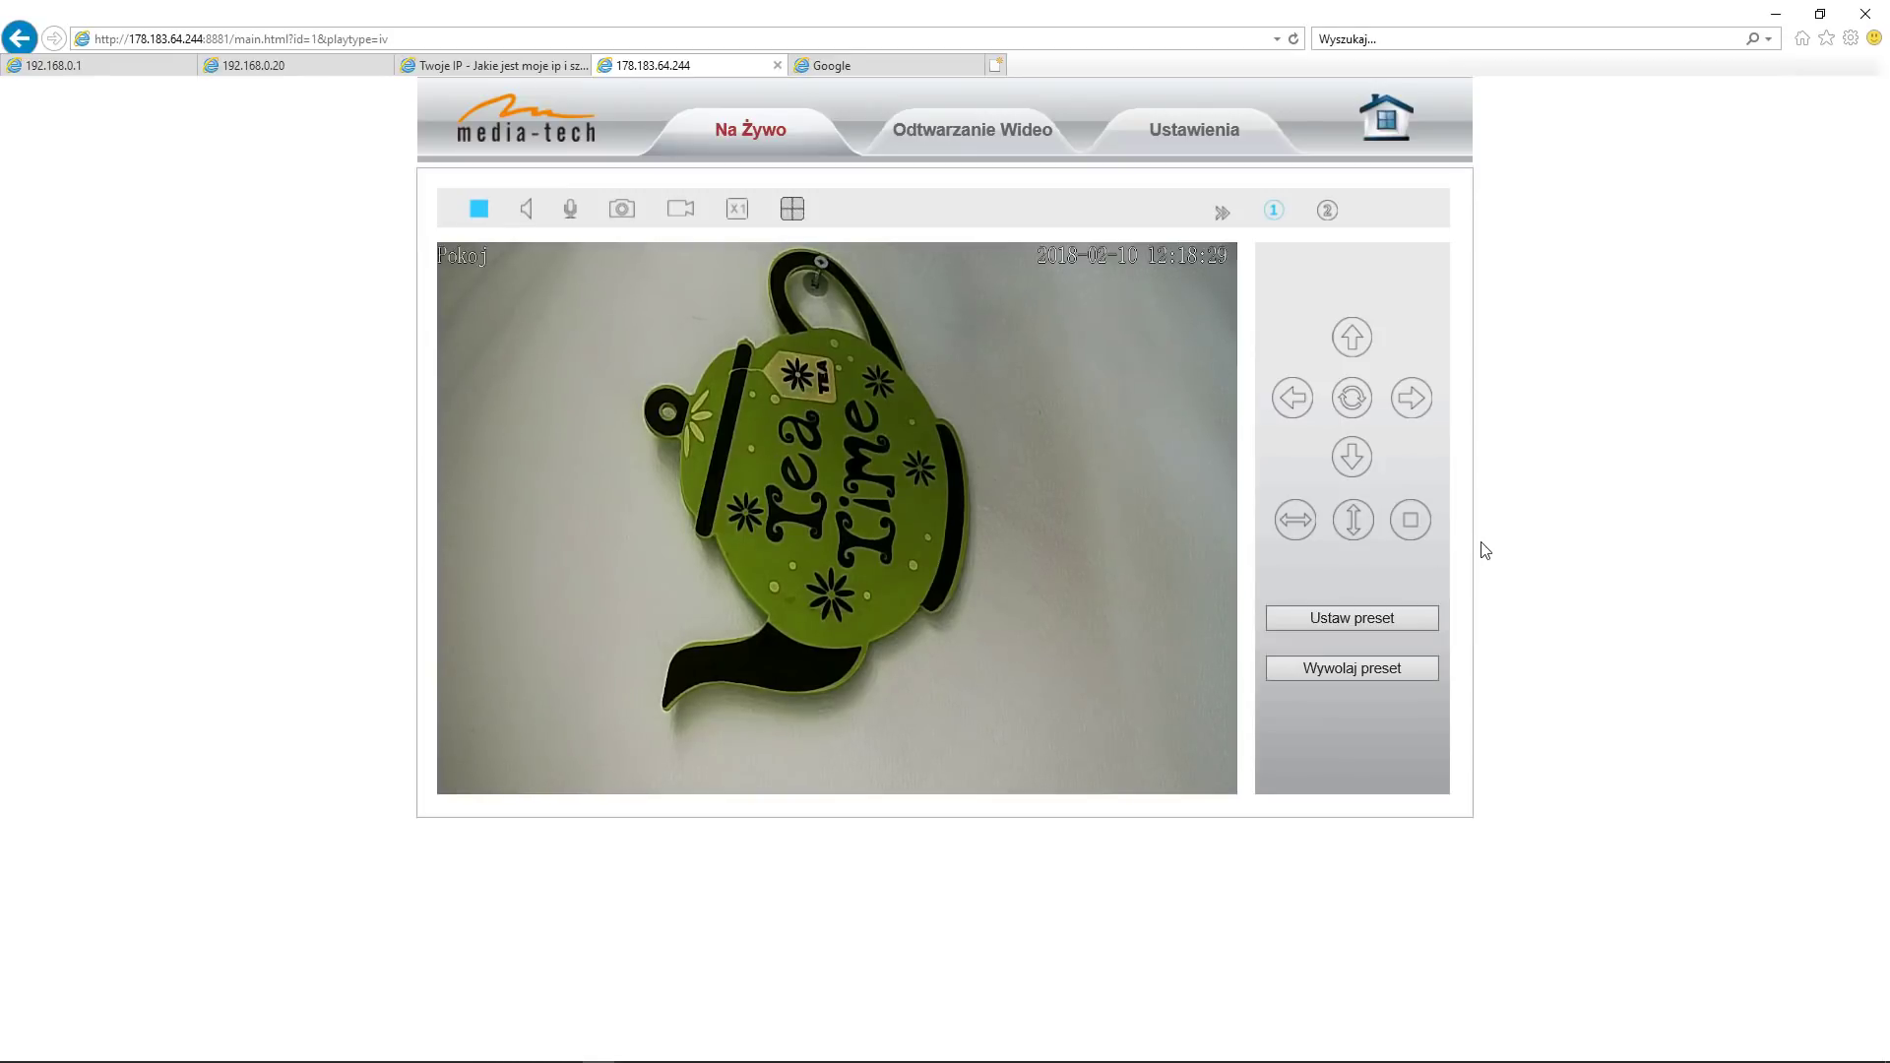
pyautogui.click(490, 536)
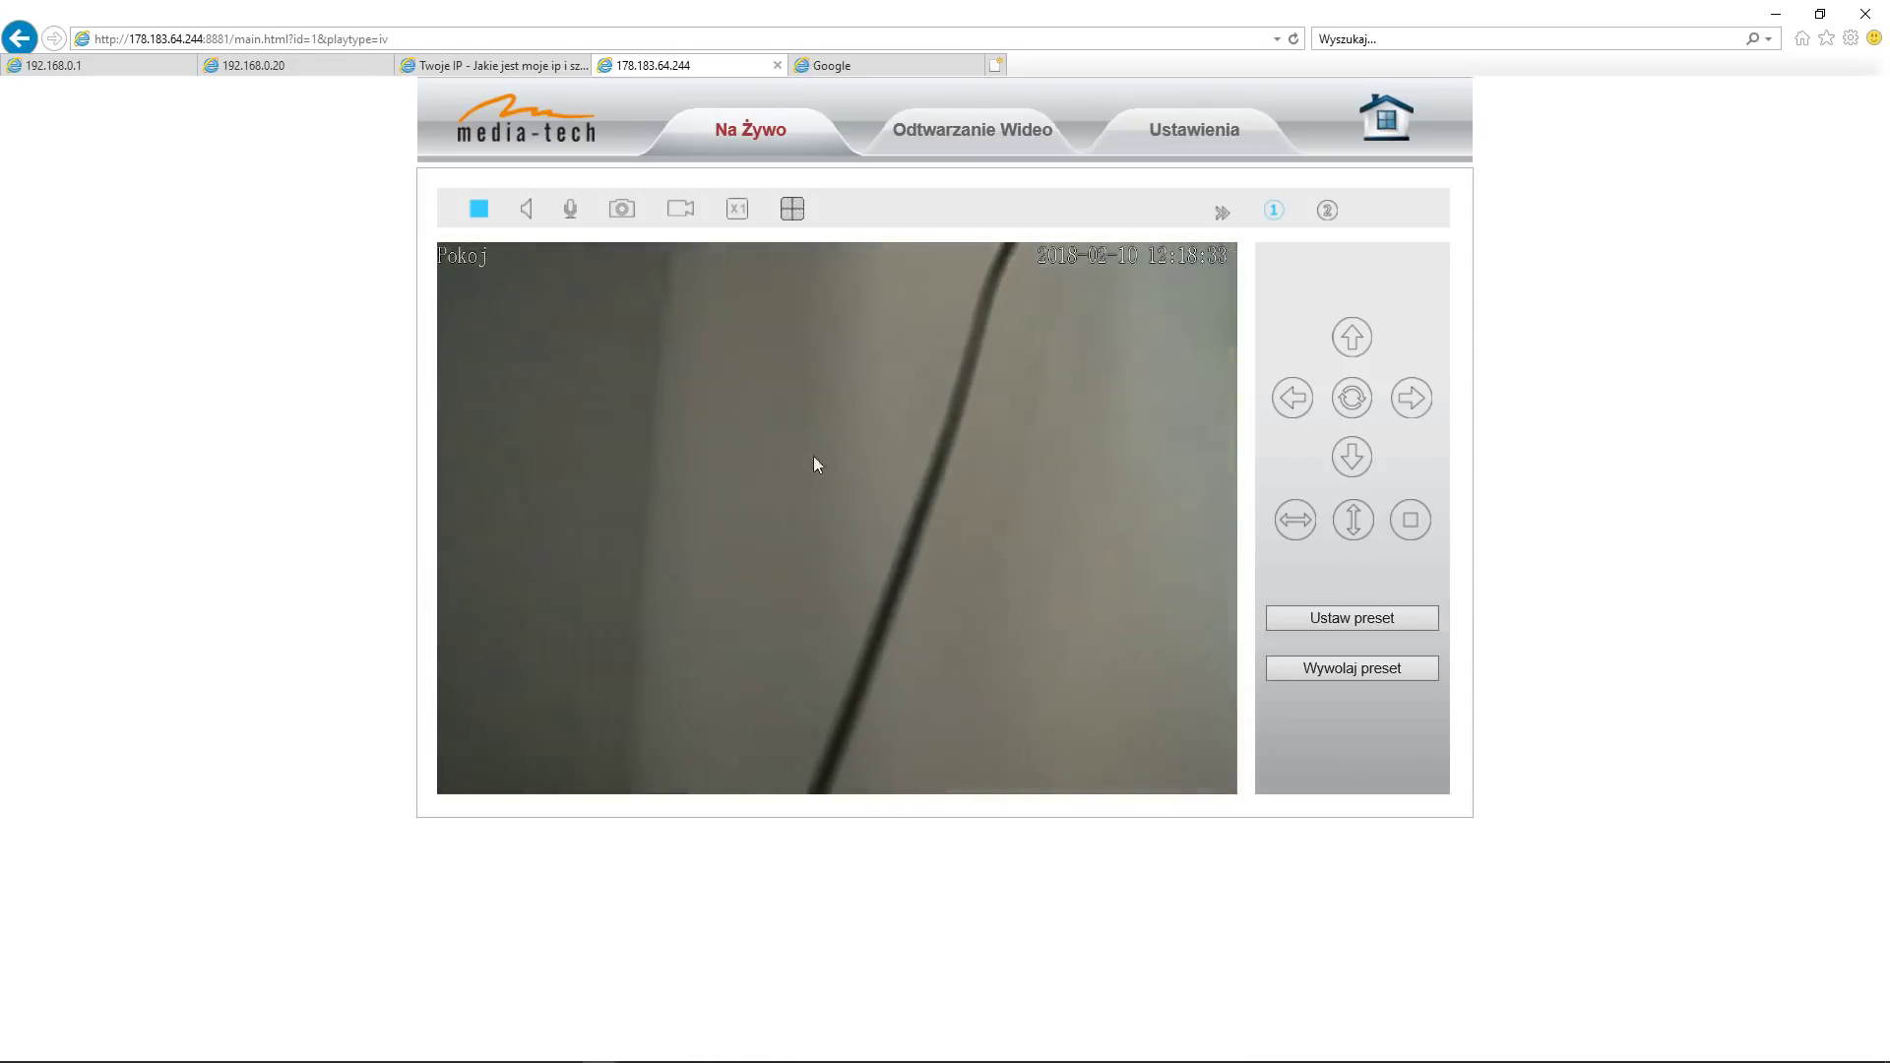
pyautogui.click(1201, 524)
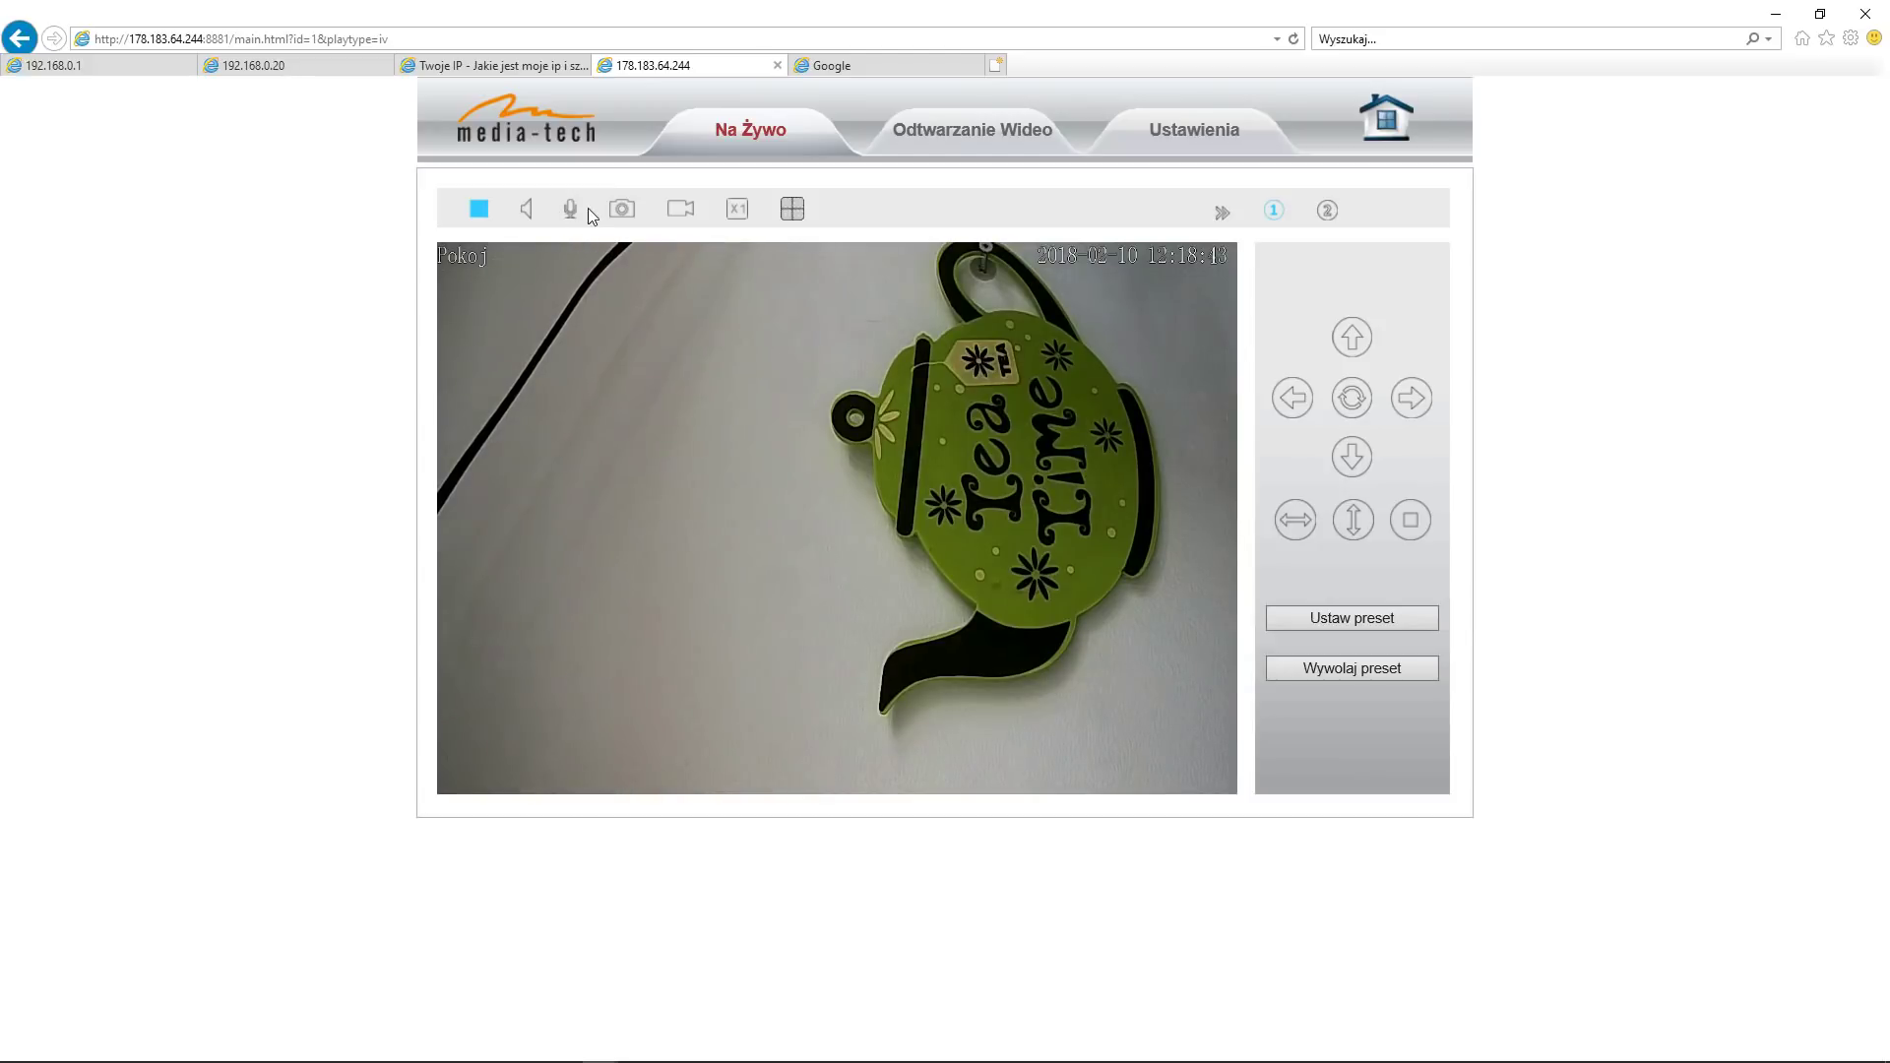
# Test the camera's audio by turning the live view's sound on and off again
pyautogui.click(528, 209)
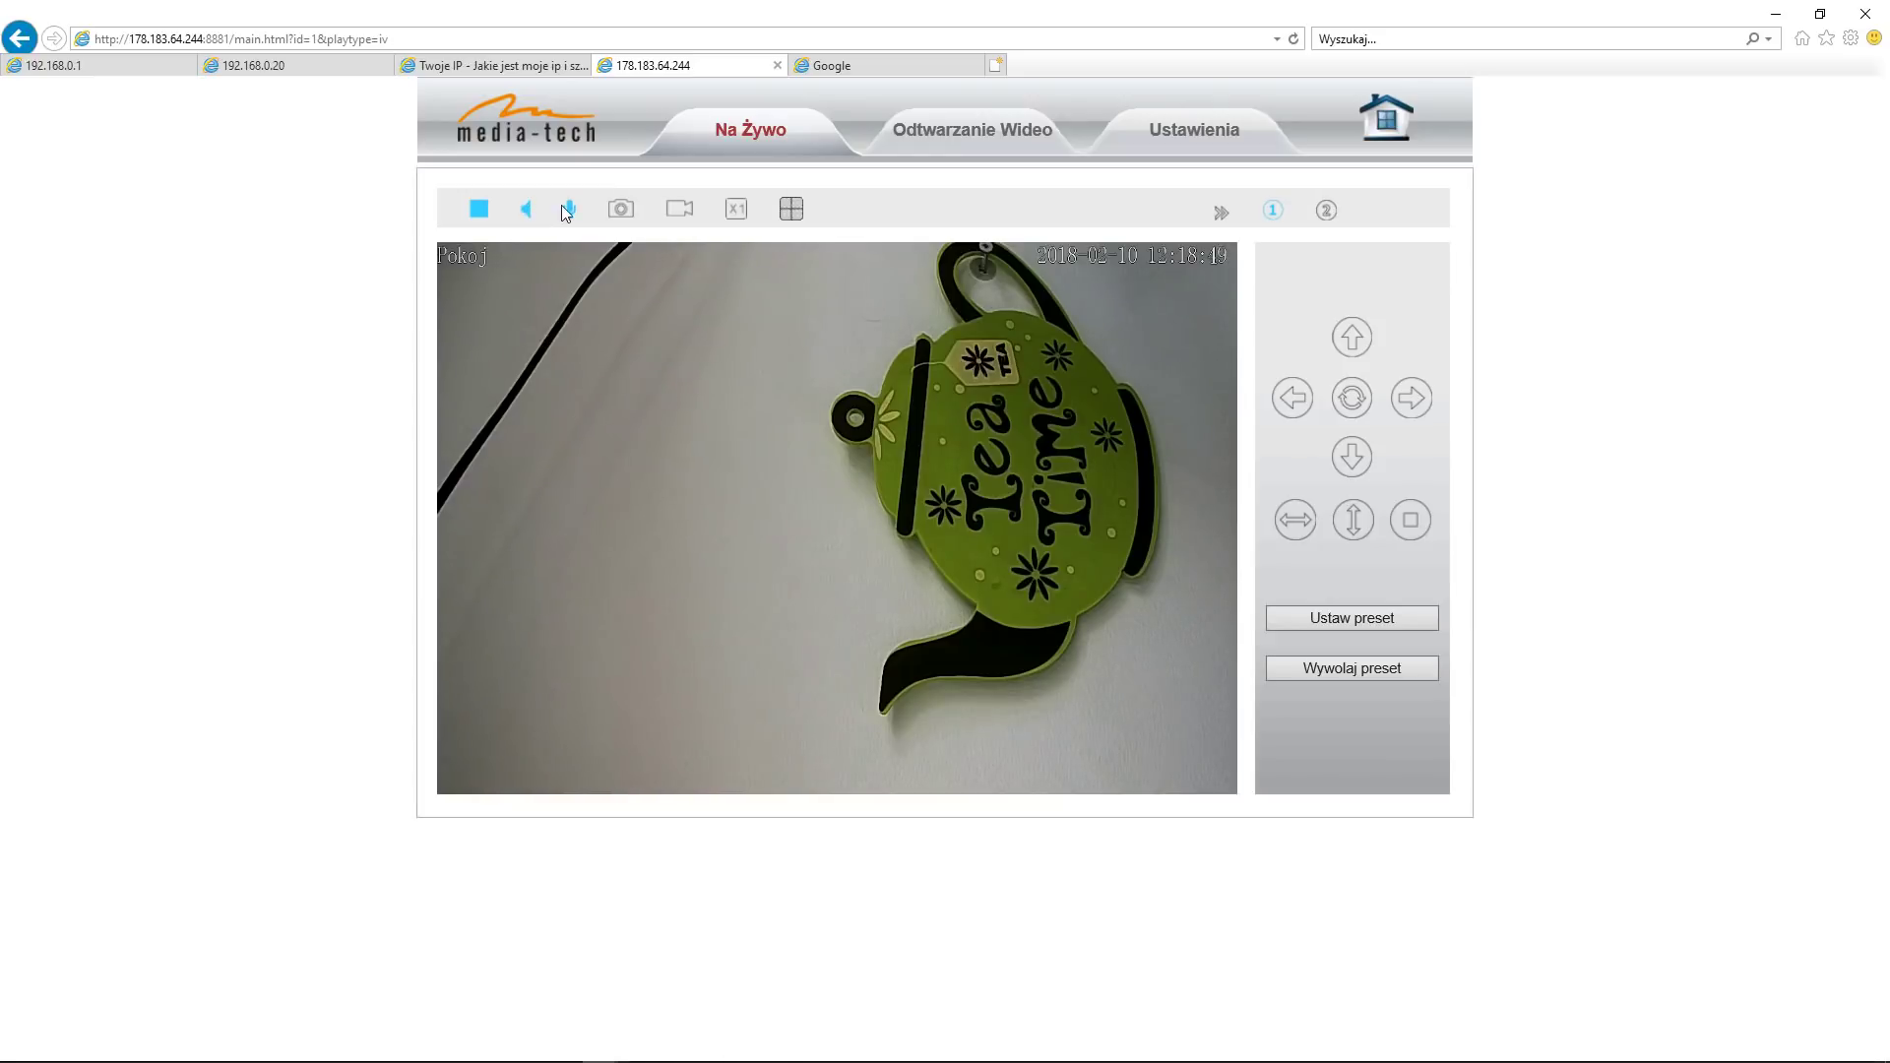
pyautogui.click(522, 207)
# Switch to the port forwarding diagram in Excel and examine the ROUTER 2 (LAN) circle
pyautogui.hotkey('alt', 'Tab')
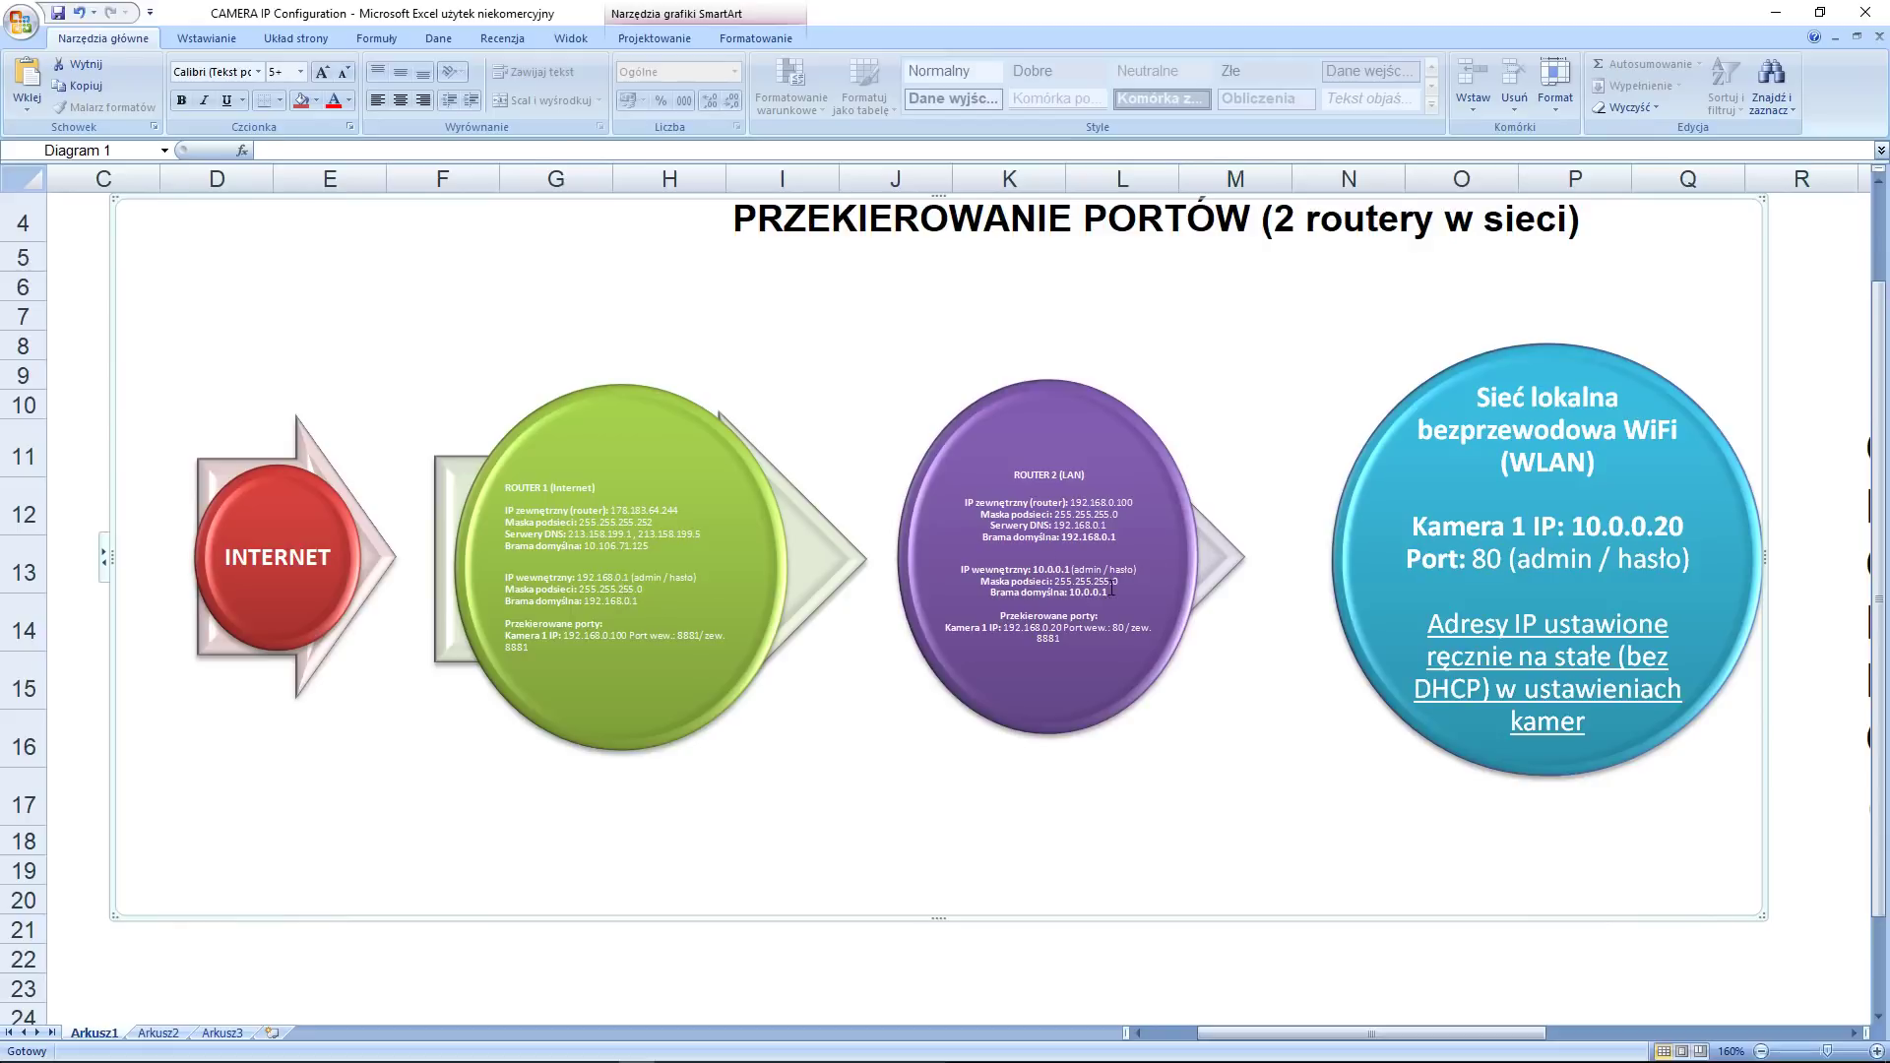
pyautogui.click(1060, 503)
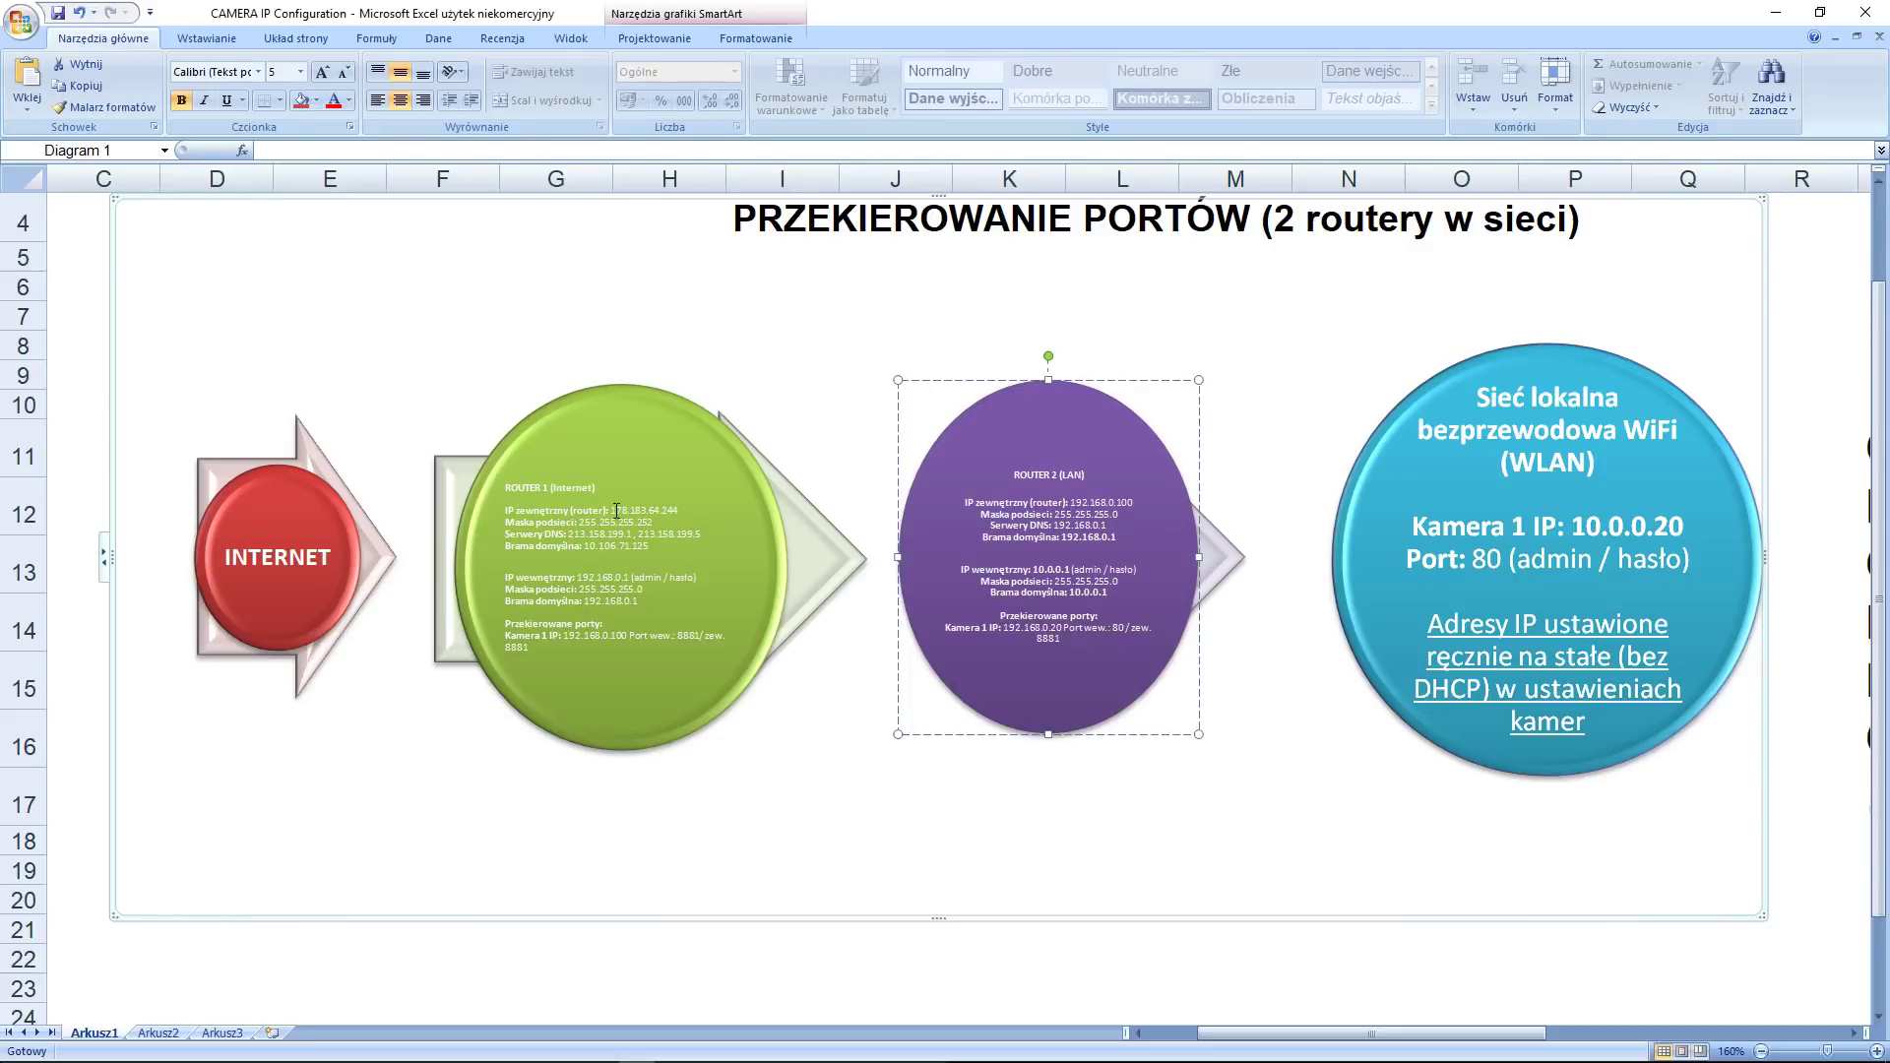
# Switch back to the D-Link router page in Internet Explorer and open its home status page
pyautogui.moveTo(153, 1059)
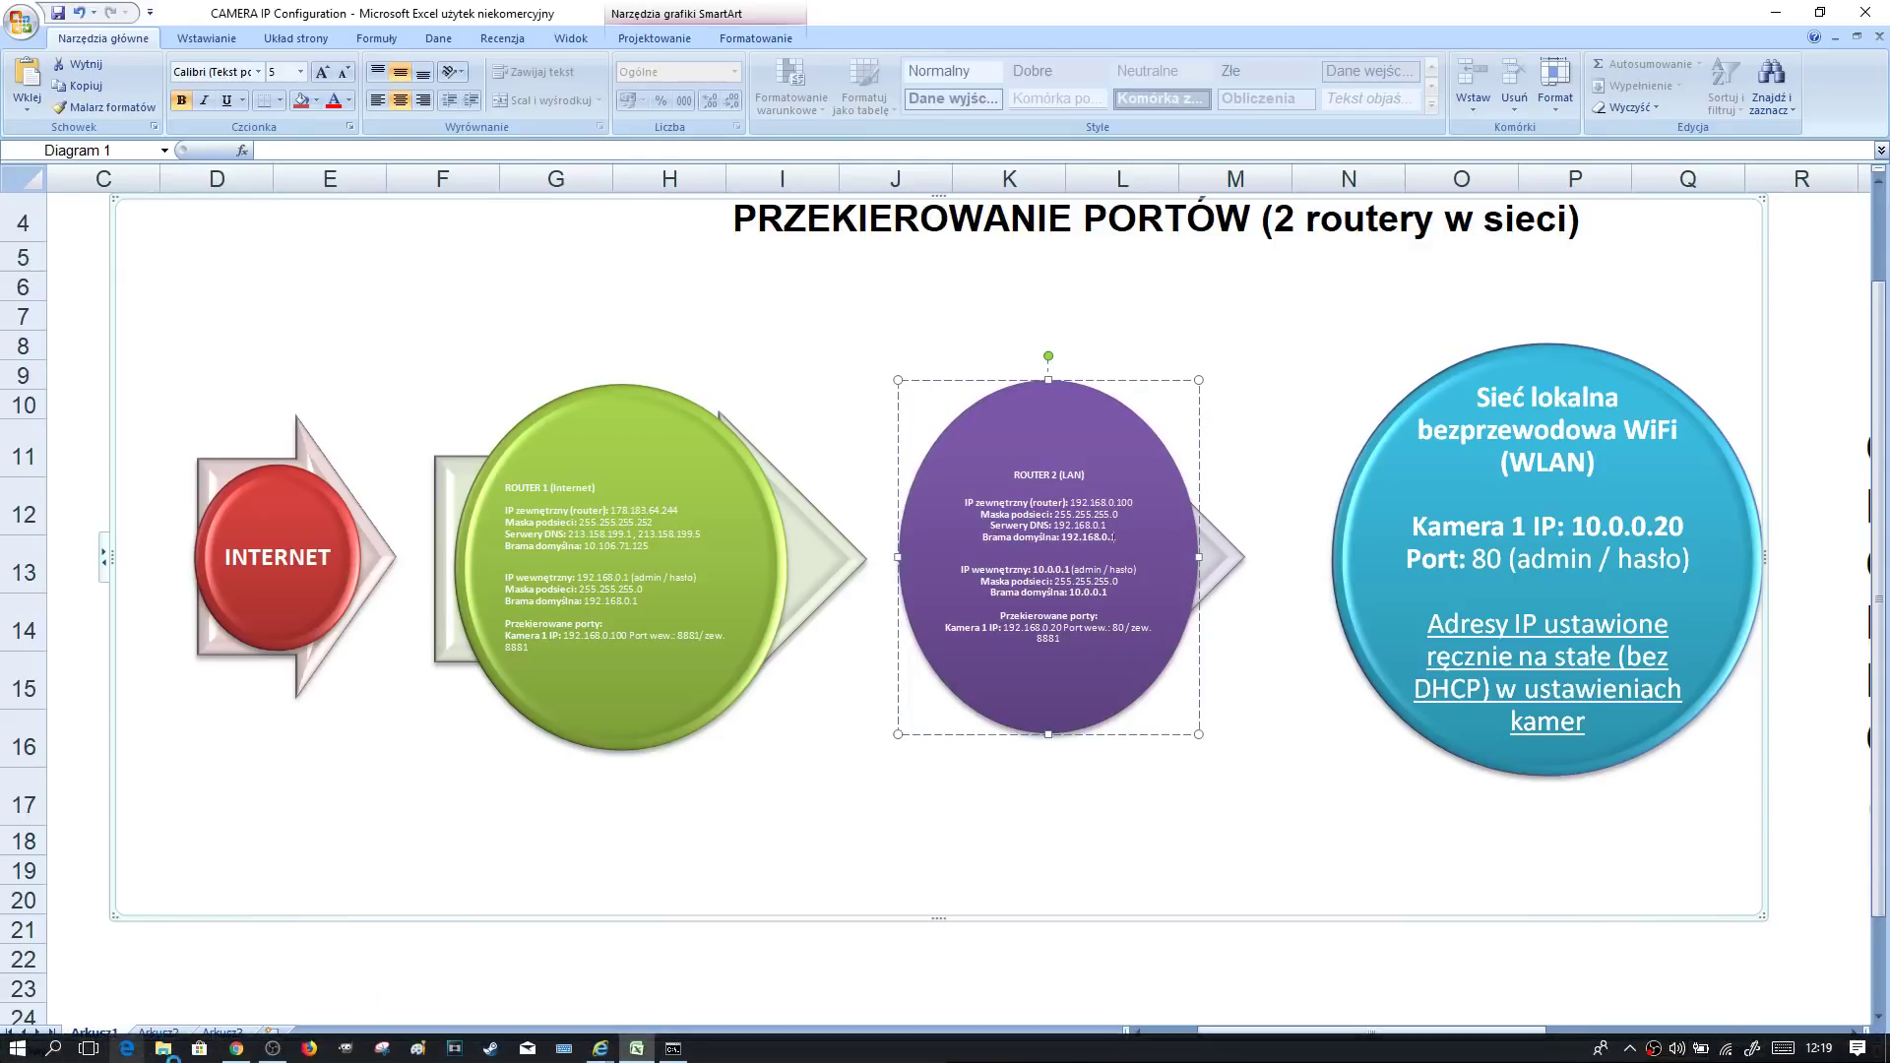
pyautogui.click(603, 1049)
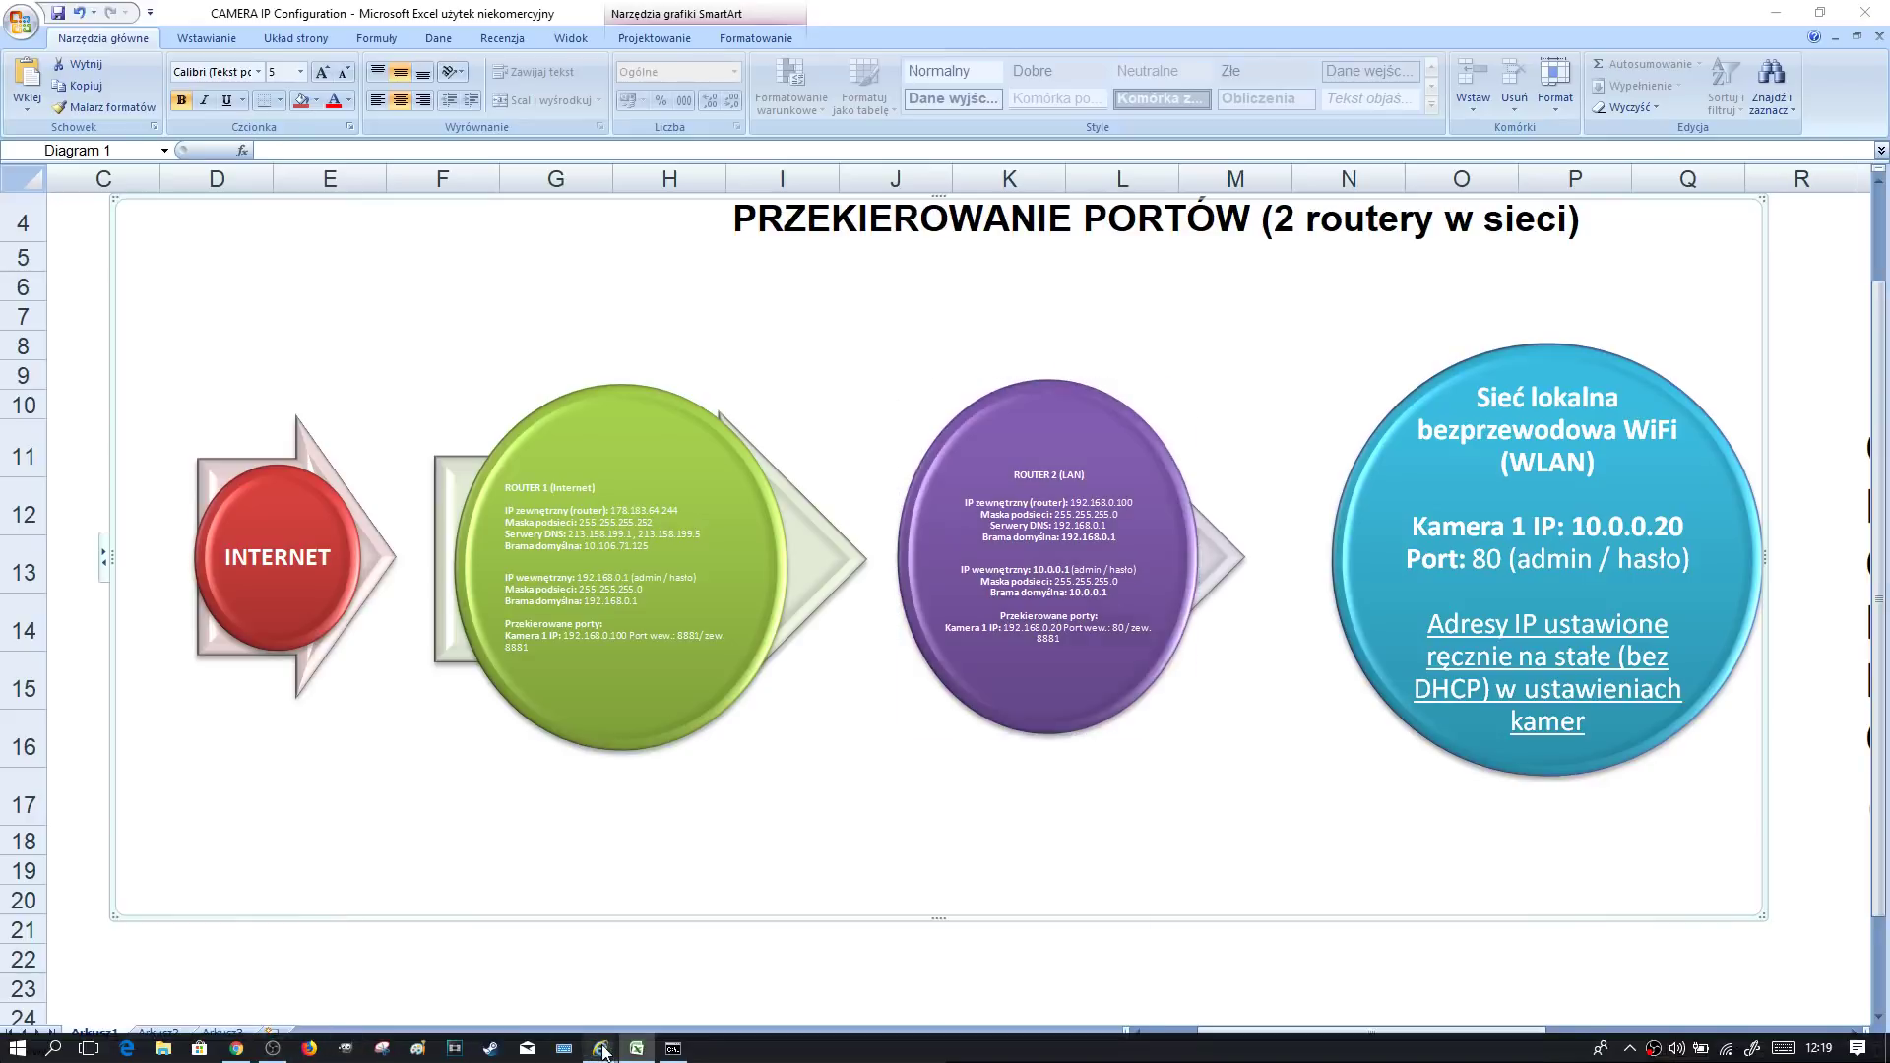
pyautogui.click(196, 994)
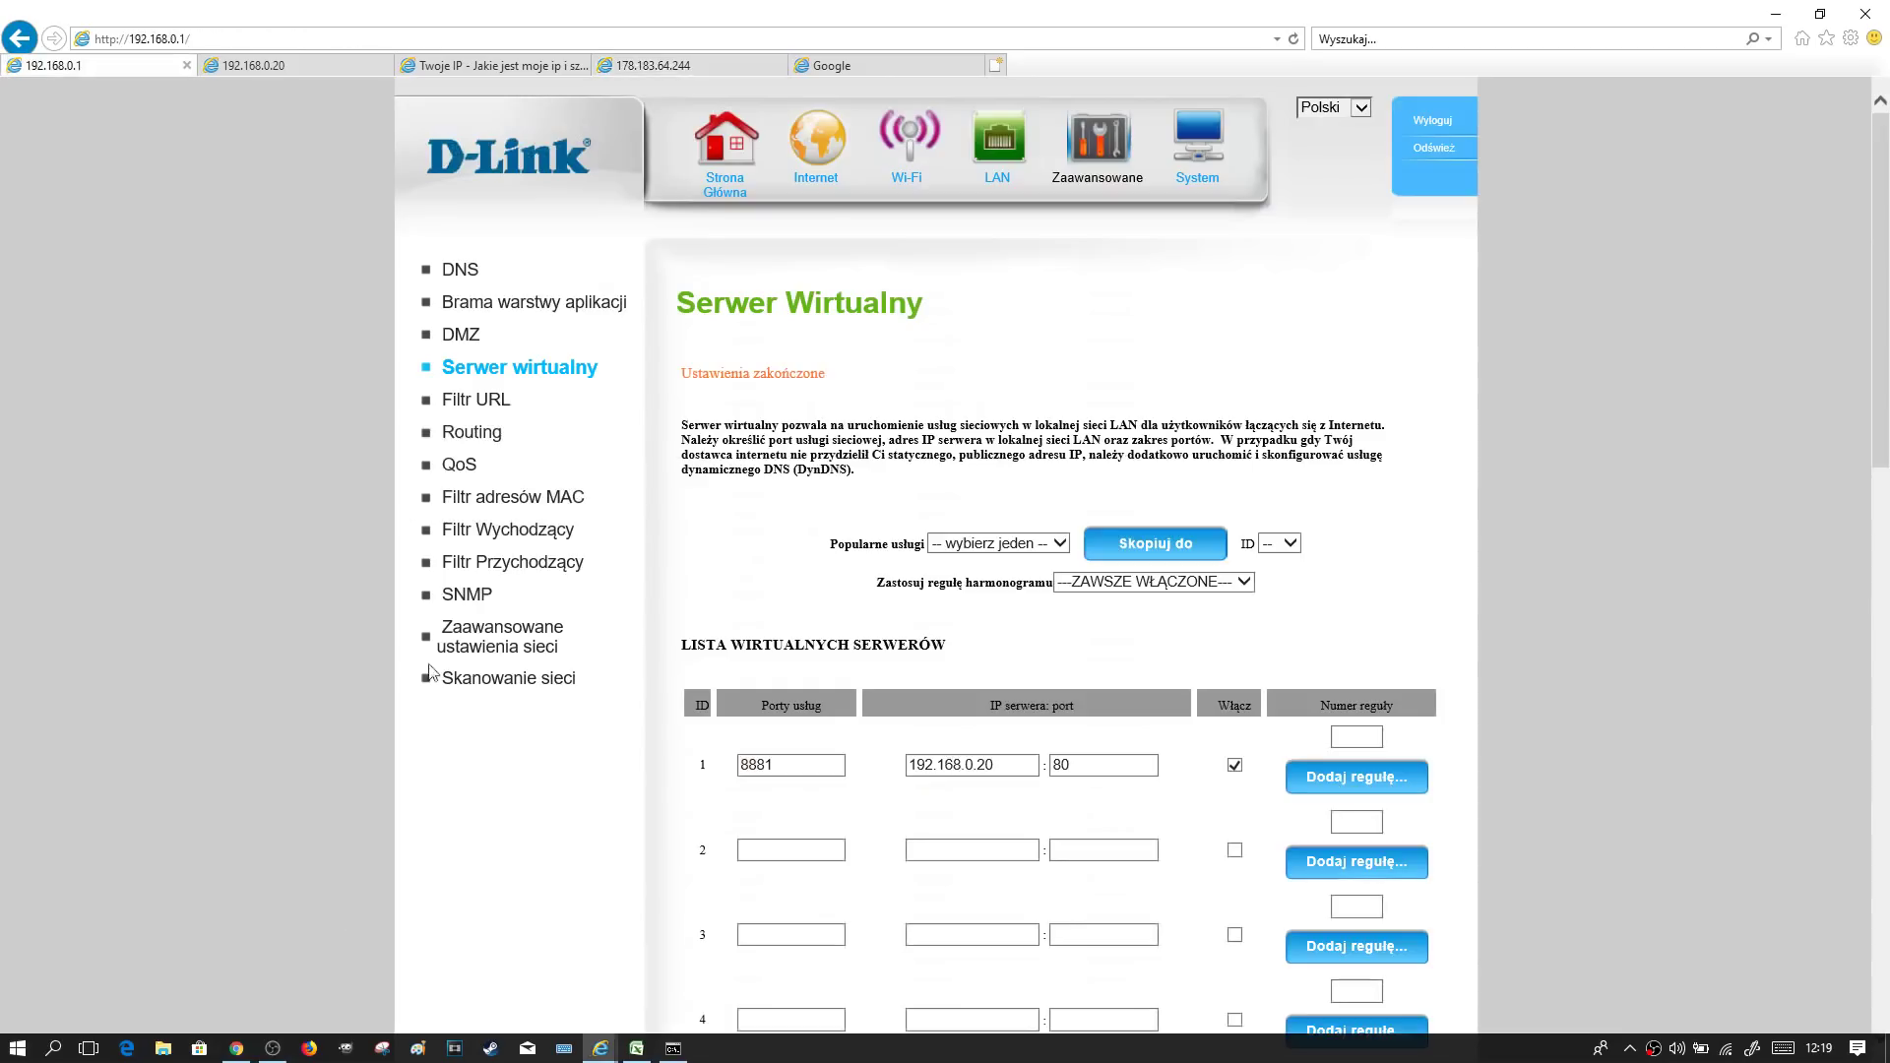
pyautogui.click(721, 187)
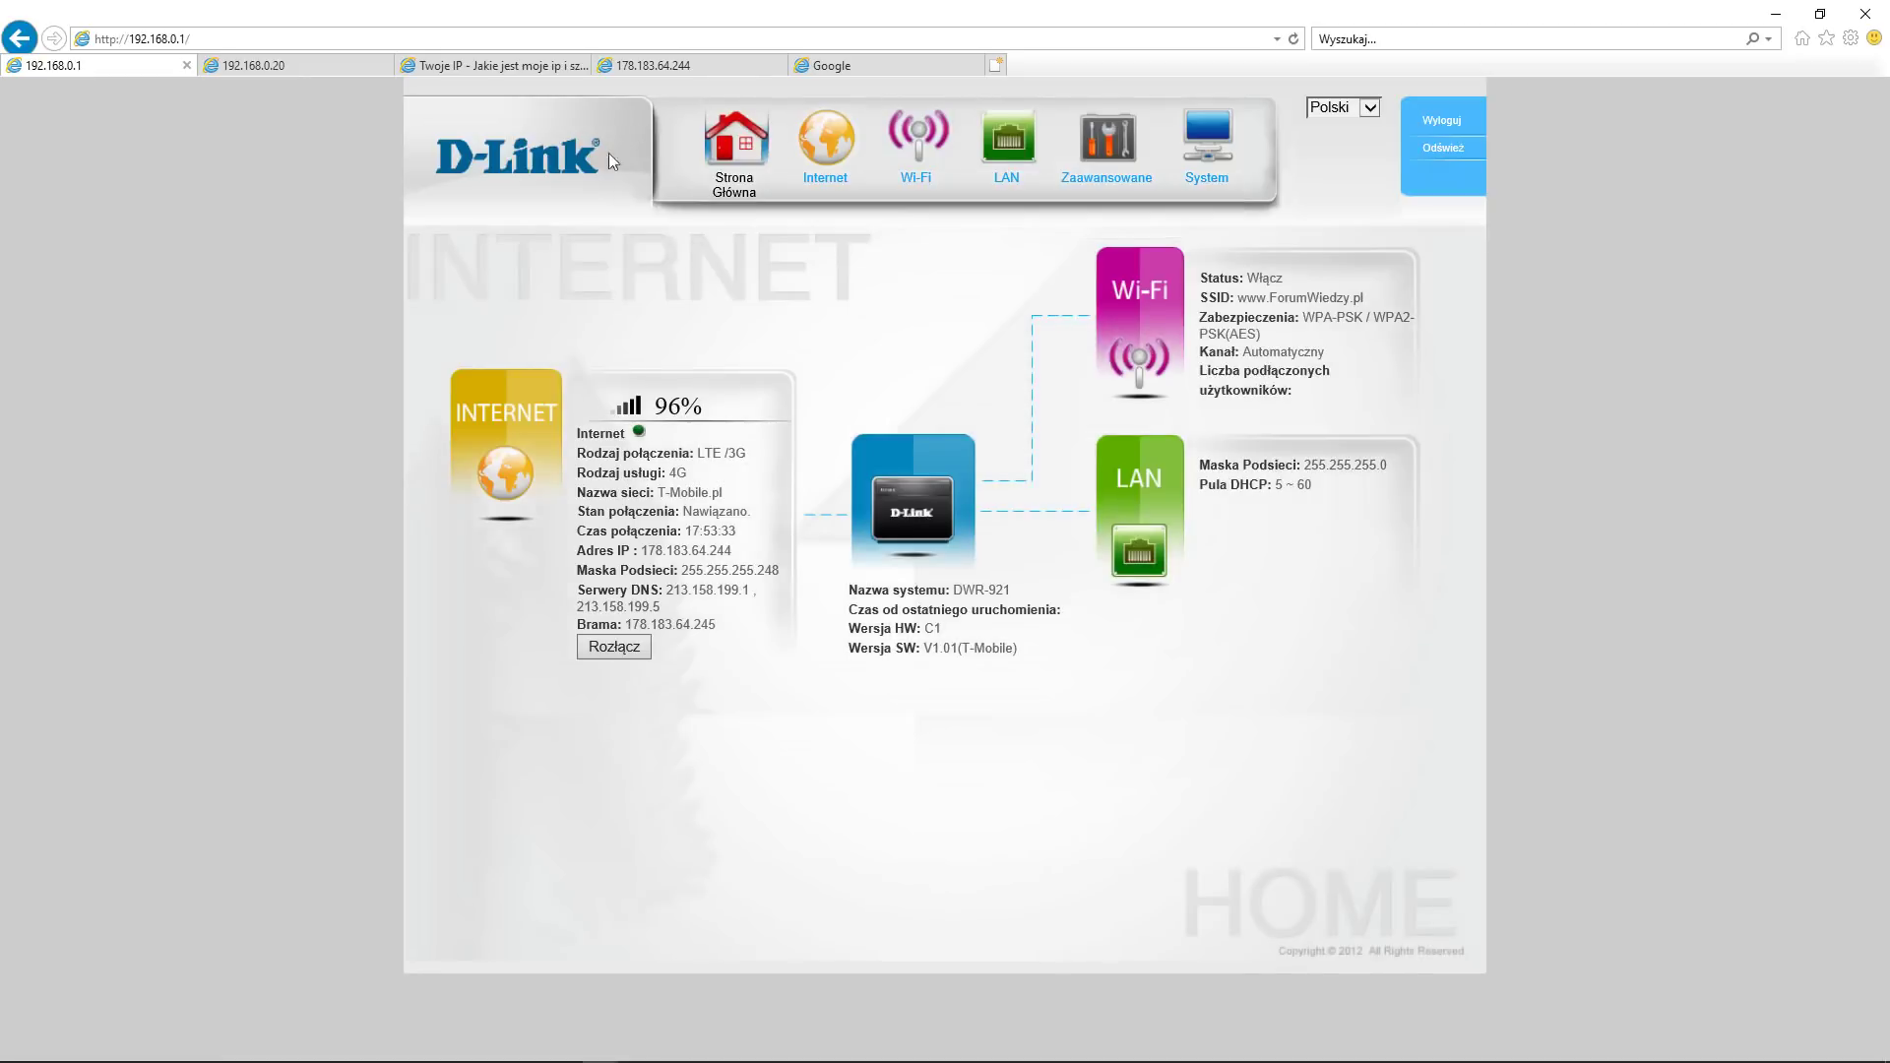
# Open the D-Link router's LAN DHCP server settings and check the start and end of the DHCP address range
pyautogui.click(1007, 148)
pyautogui.click(454, 368)
pyautogui.click(943, 449)
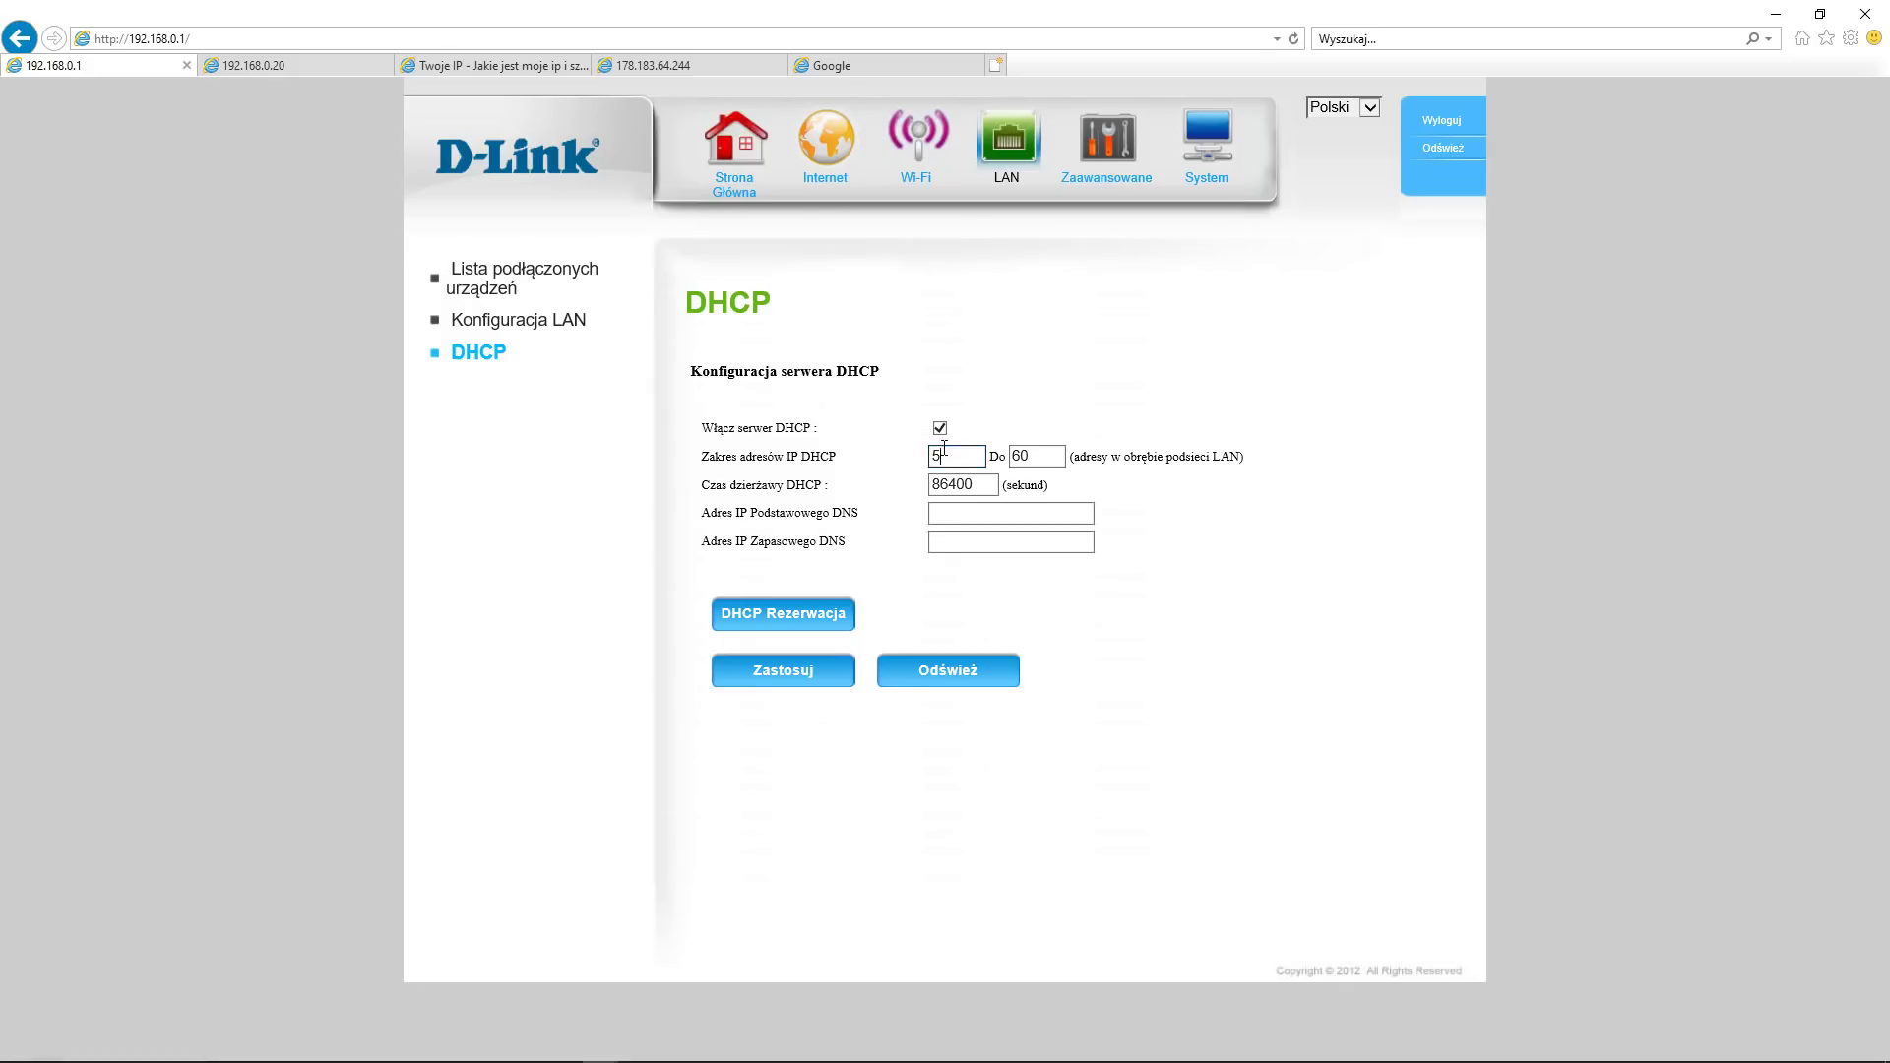
pyautogui.click(1046, 455)
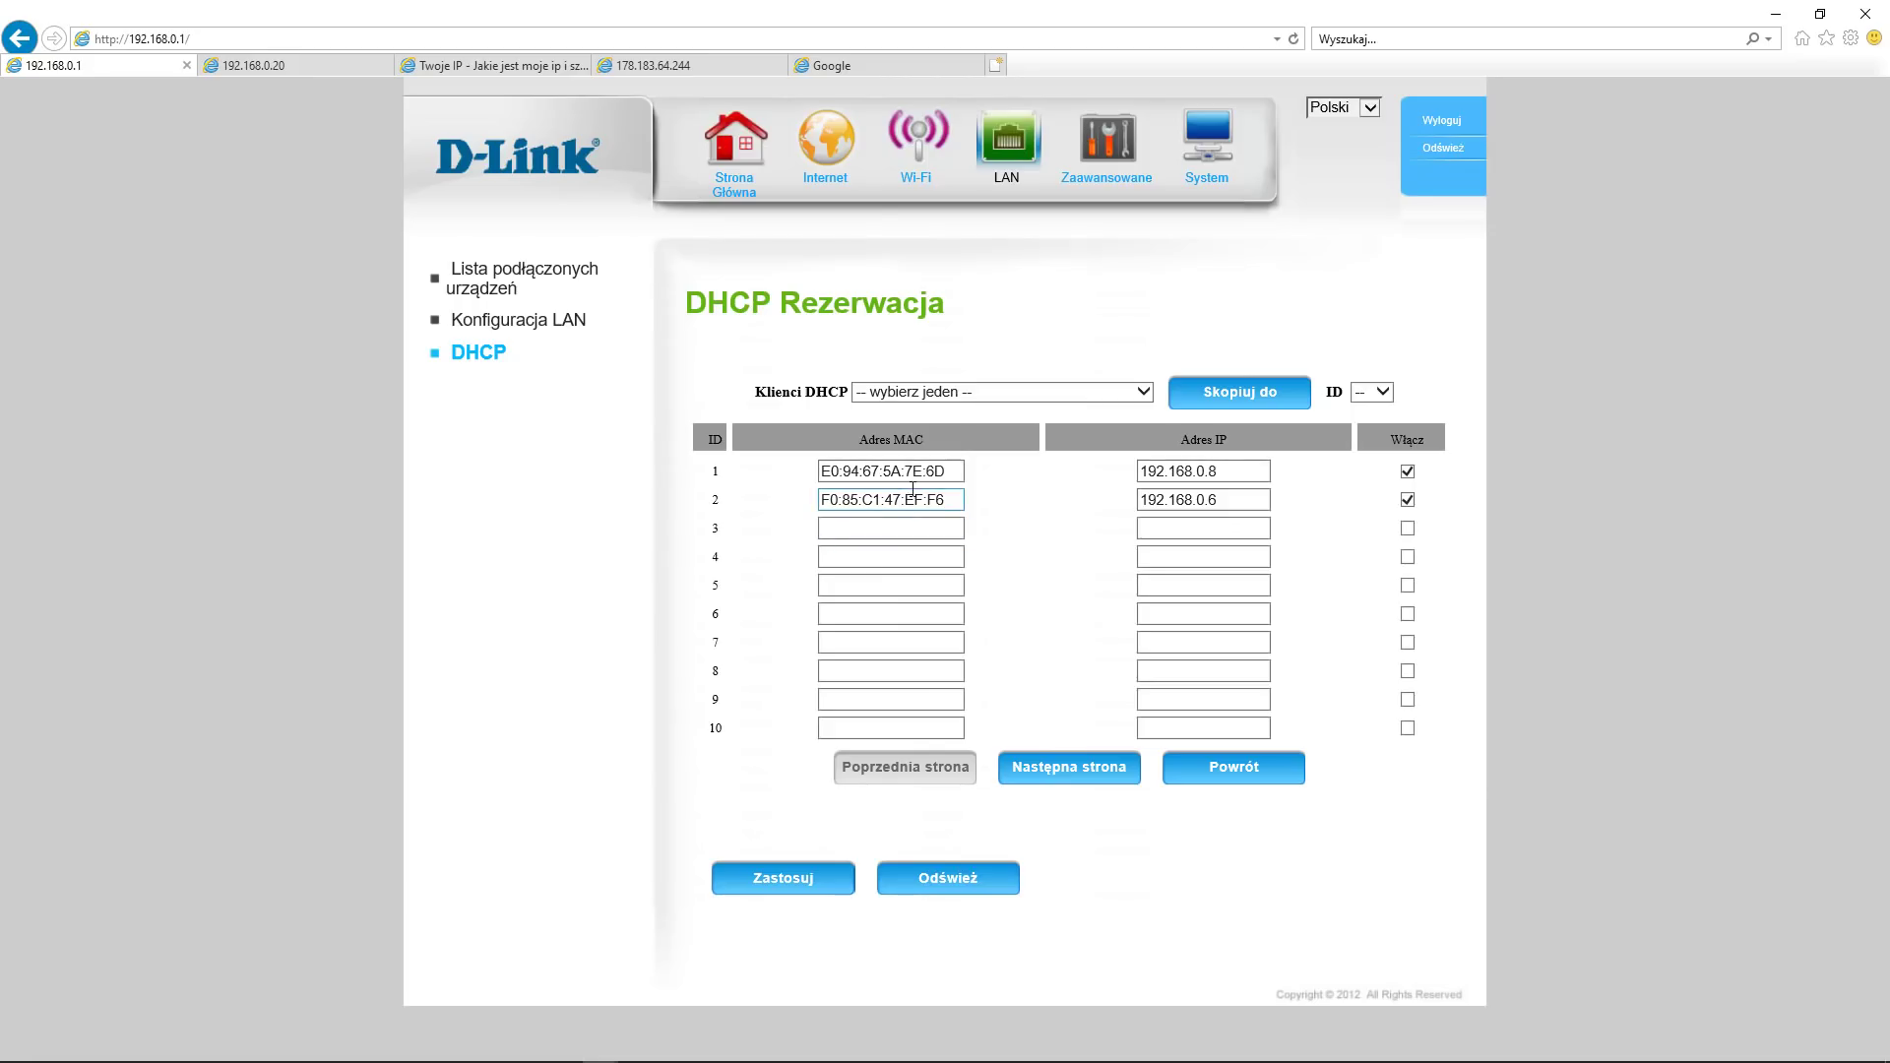
# Open the DHCP reservation list and examine the MAC address and reserved IP address of entry 1
pyautogui.moveTo(955, 472); pyautogui.dragTo(815, 483)
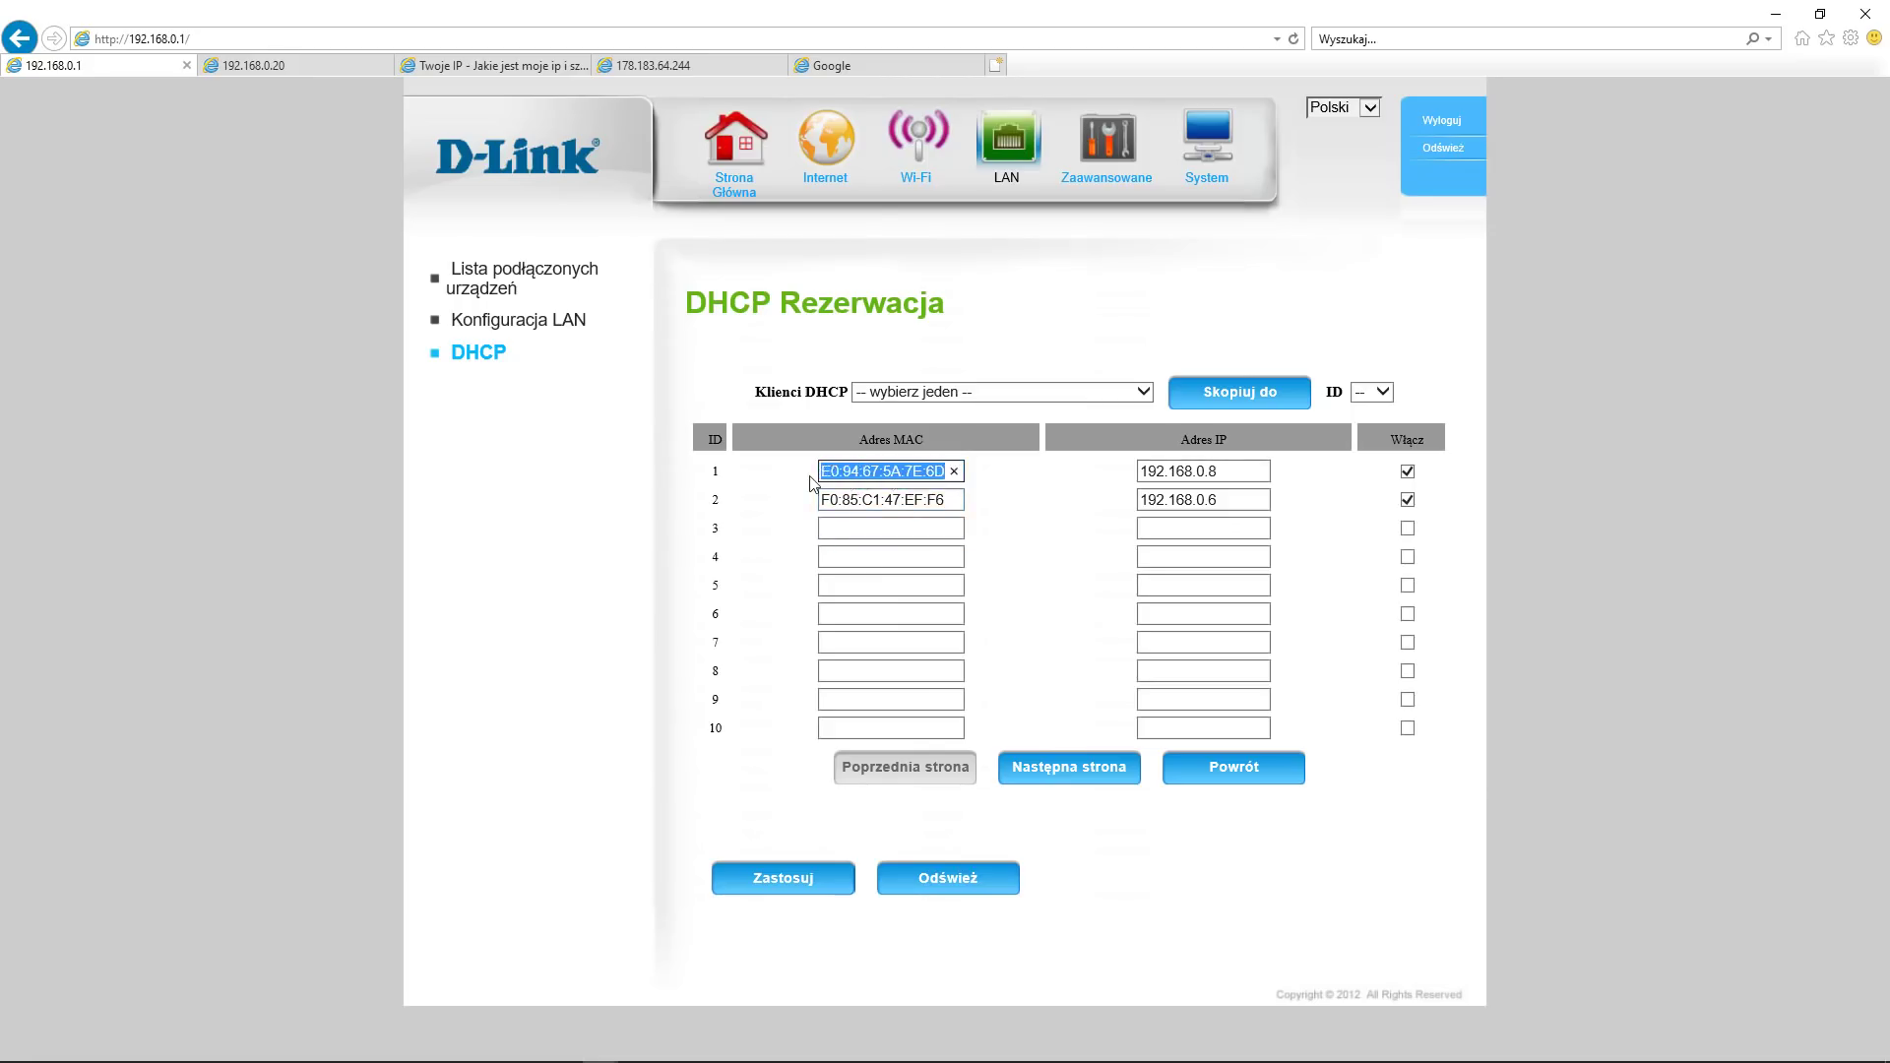
pyautogui.click(921, 473)
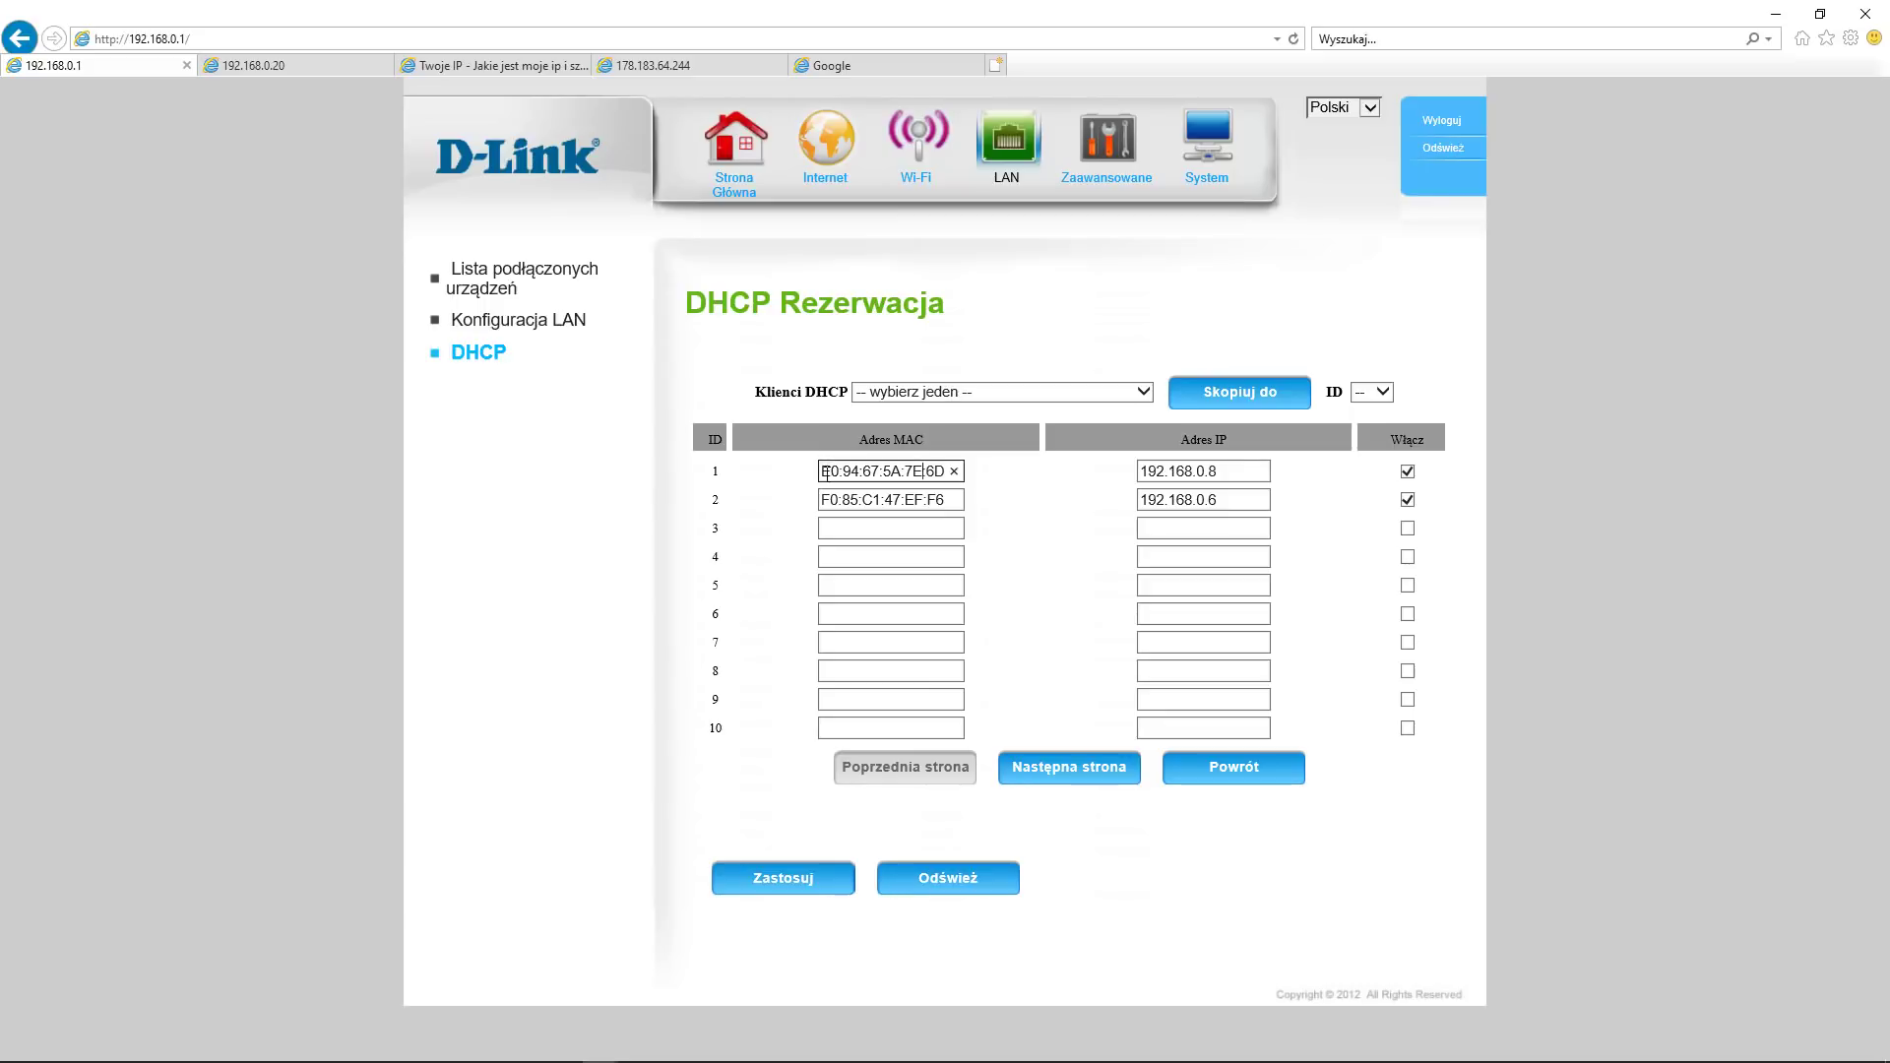
pyautogui.click(1238, 472)
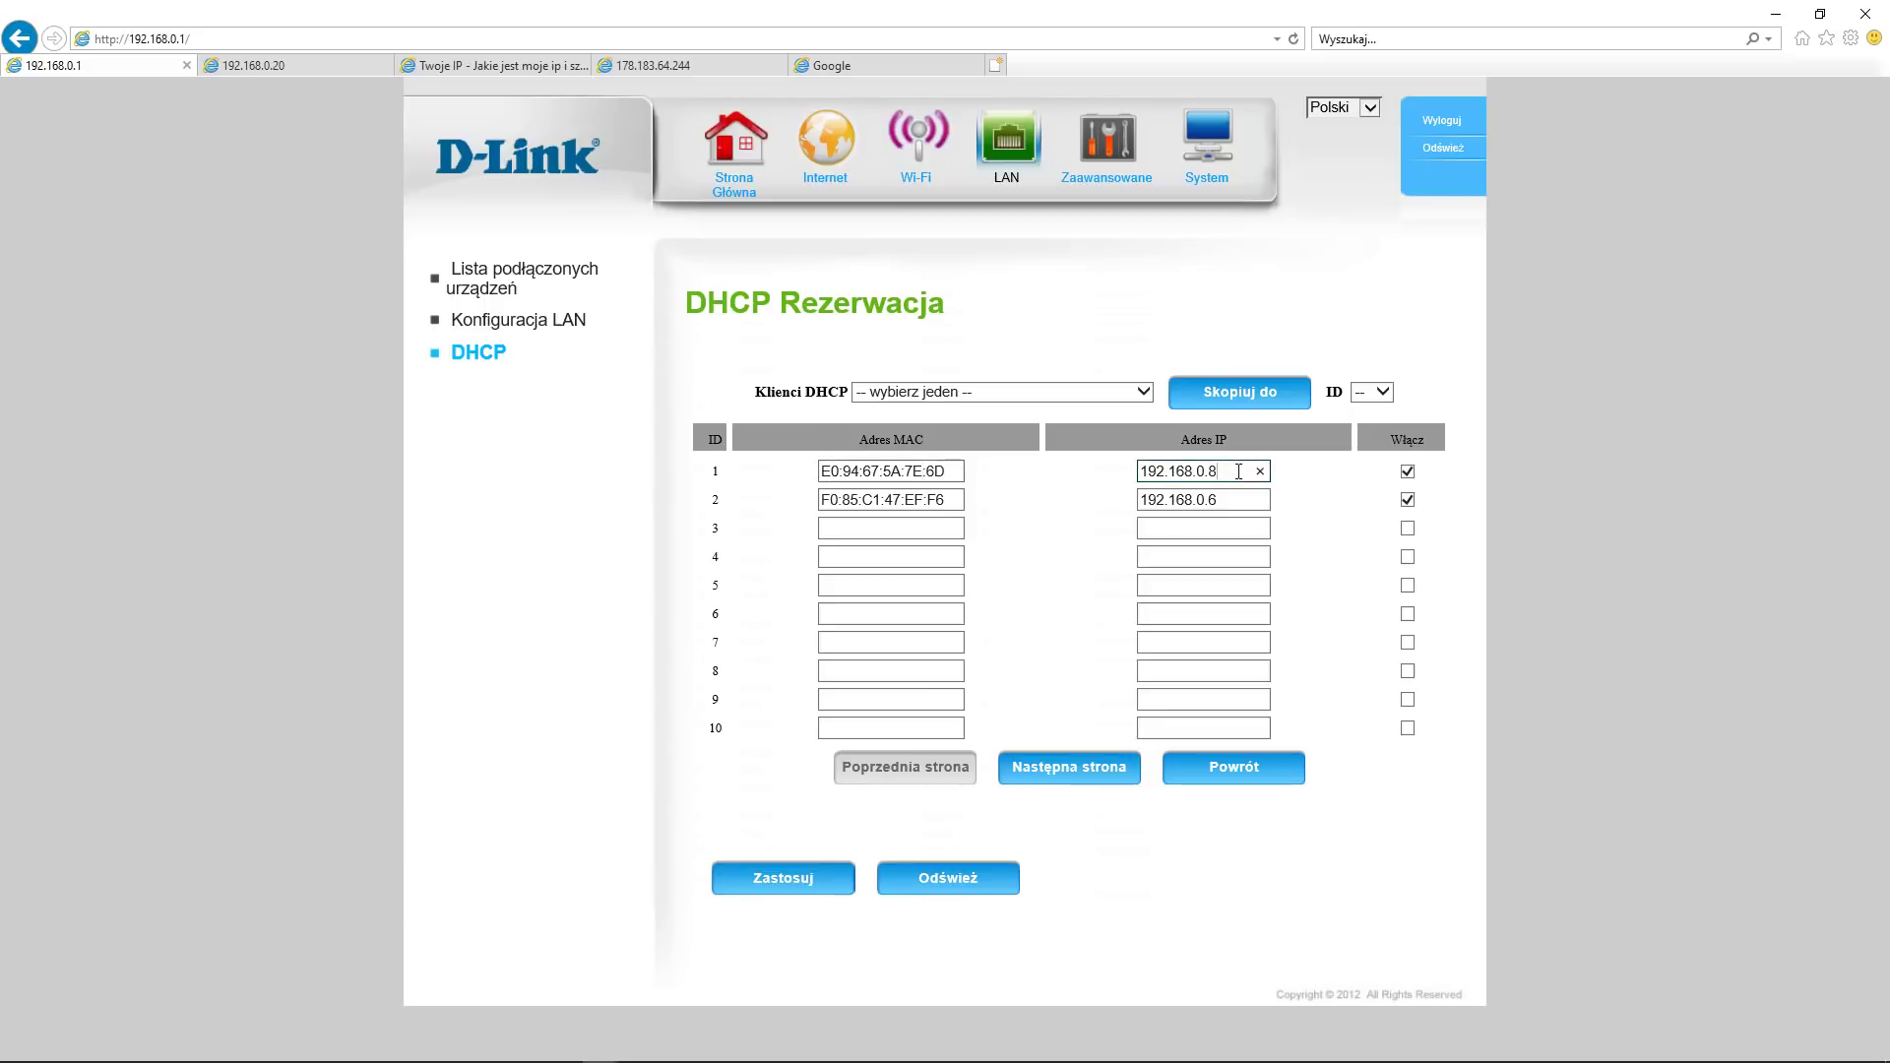